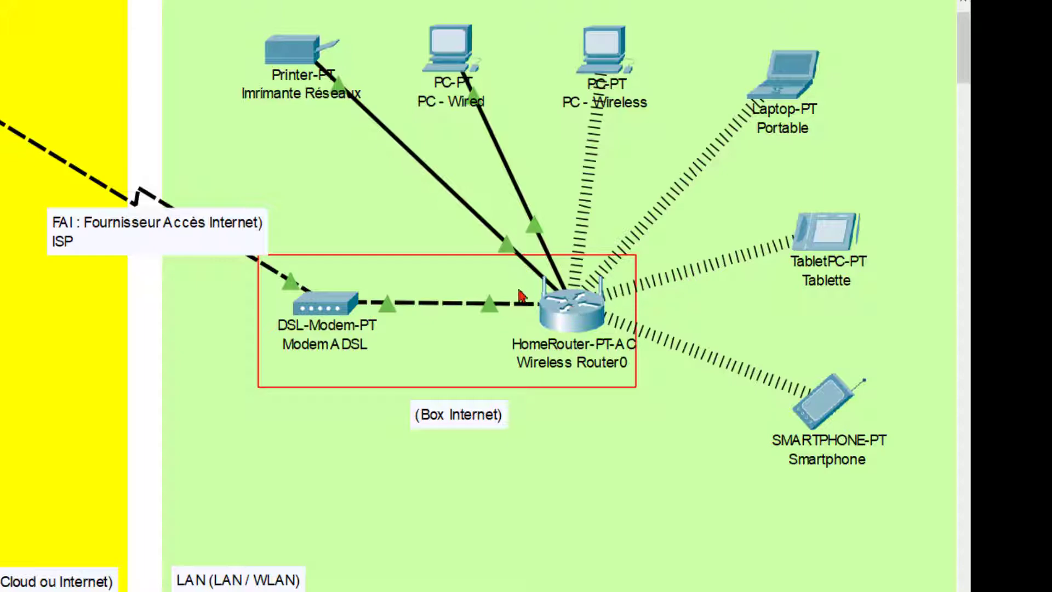
# - Review Wireless Router0's basic network and DHCP server setup and its basic wireless settings
pyautogui.click(577, 320)
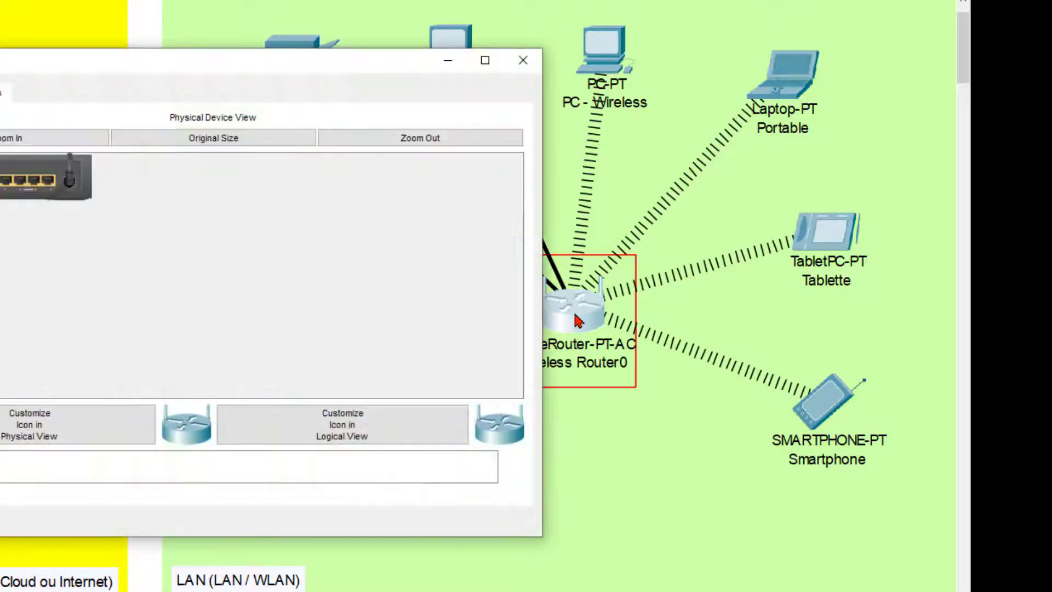
pyautogui.click(44, 143)
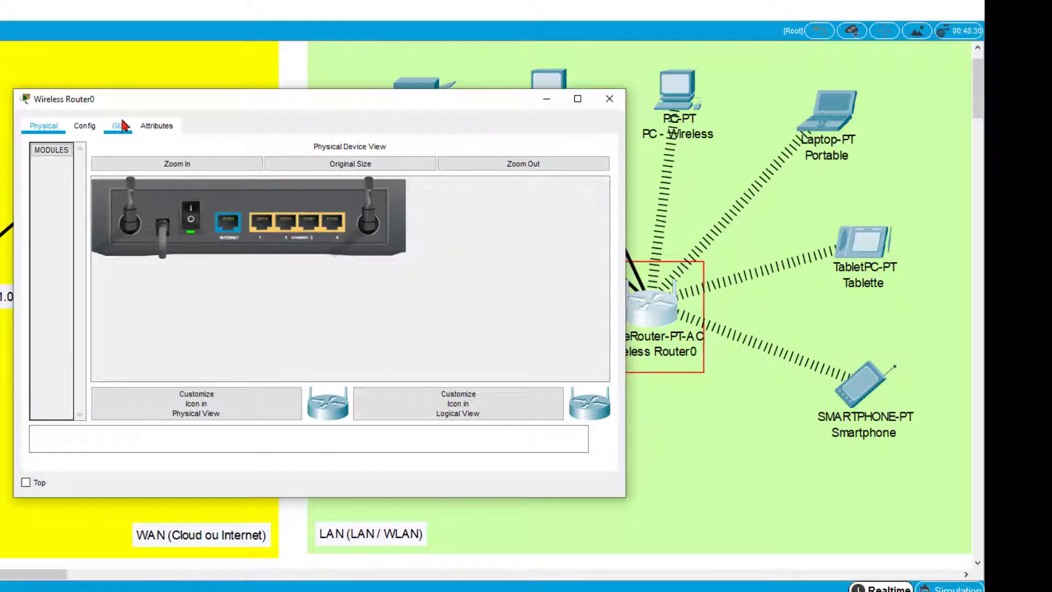
pyautogui.click(122, 129)
pyautogui.scroll(-8, 359, 318)
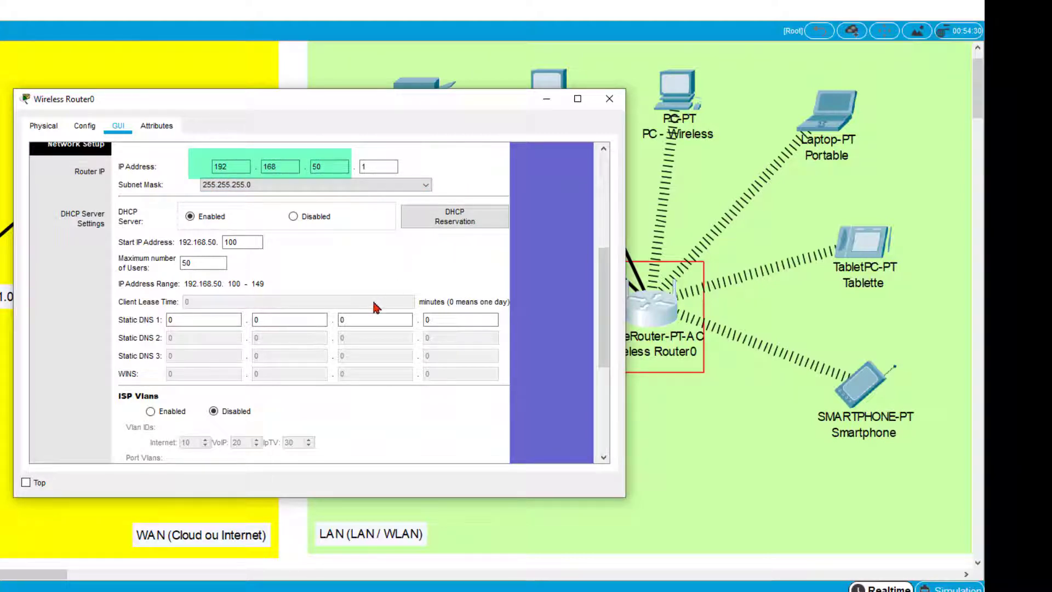
pyautogui.scroll(3, 393, 306)
pyautogui.scroll(3, 393, 306)
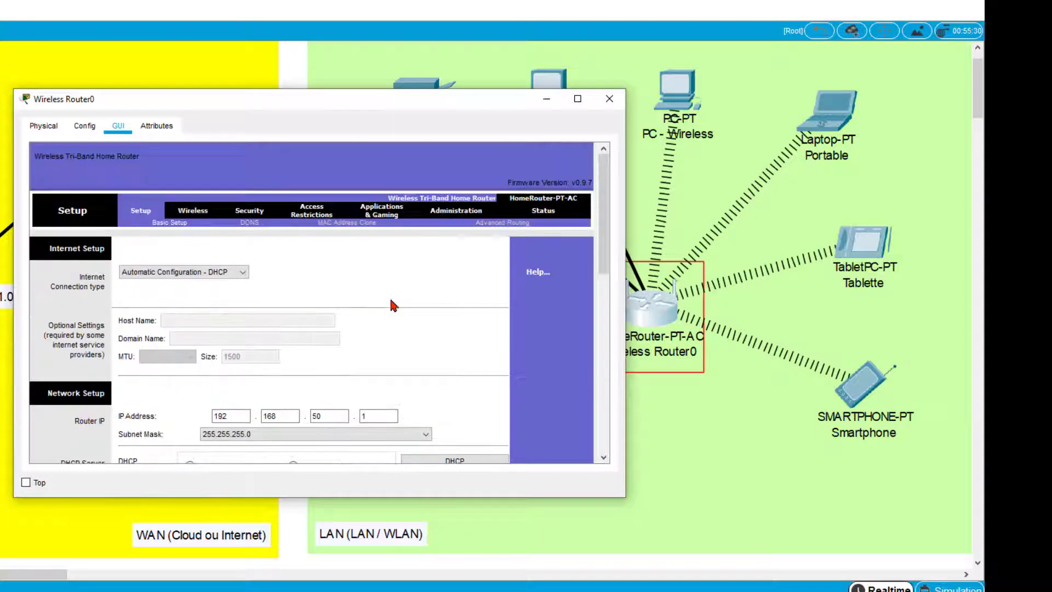
pyautogui.click(199, 217)
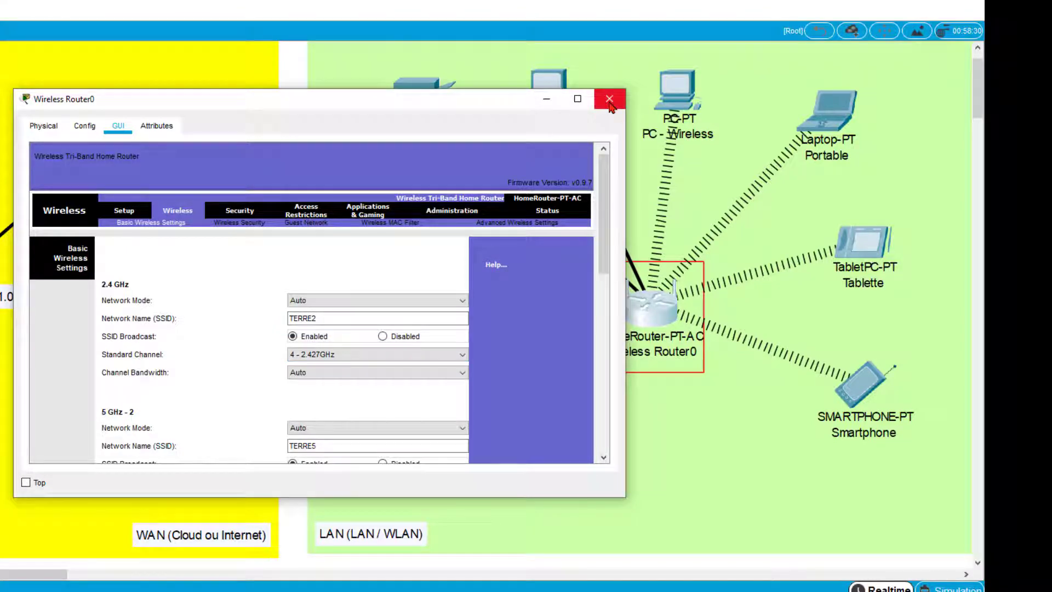
pyautogui.click(609, 102)
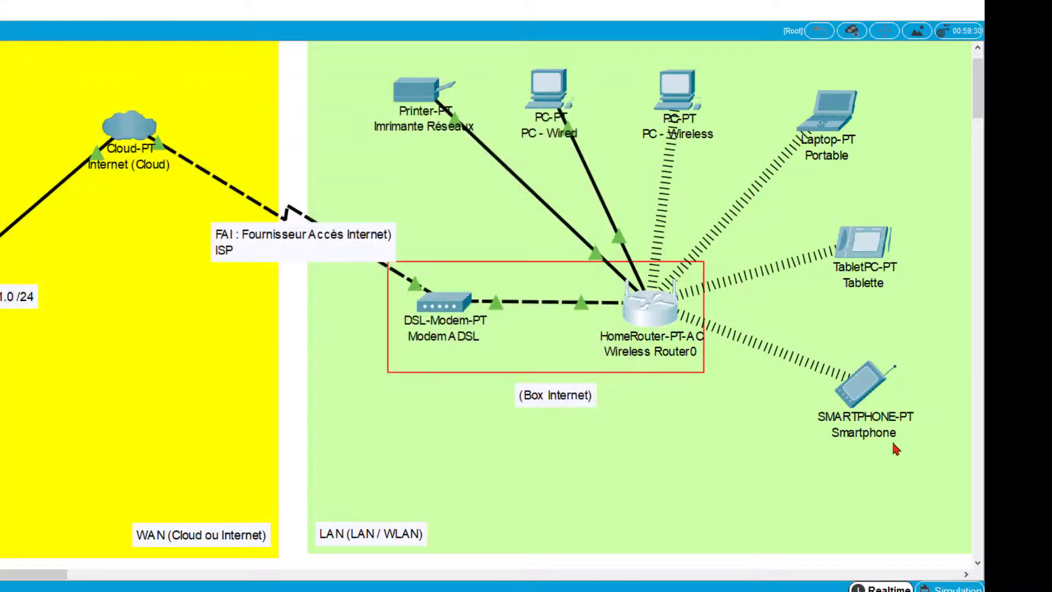
# - Check the IPv4 address, subnet mask and default gateway assigned to PC - Wired in its IP configuration
pyautogui.click(552, 91)
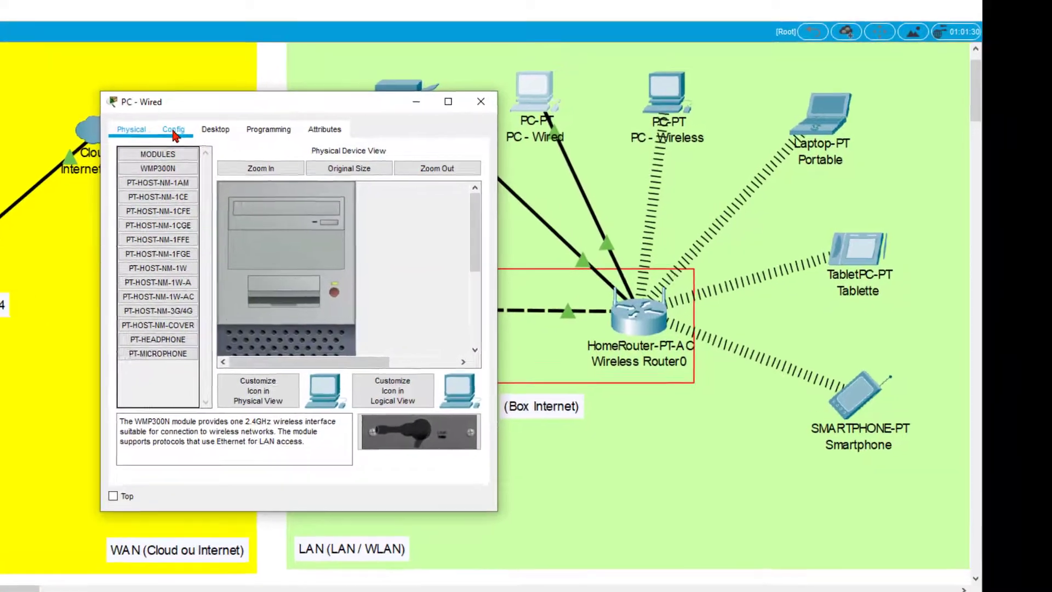
pyautogui.click(173, 133)
pyautogui.click(215, 130)
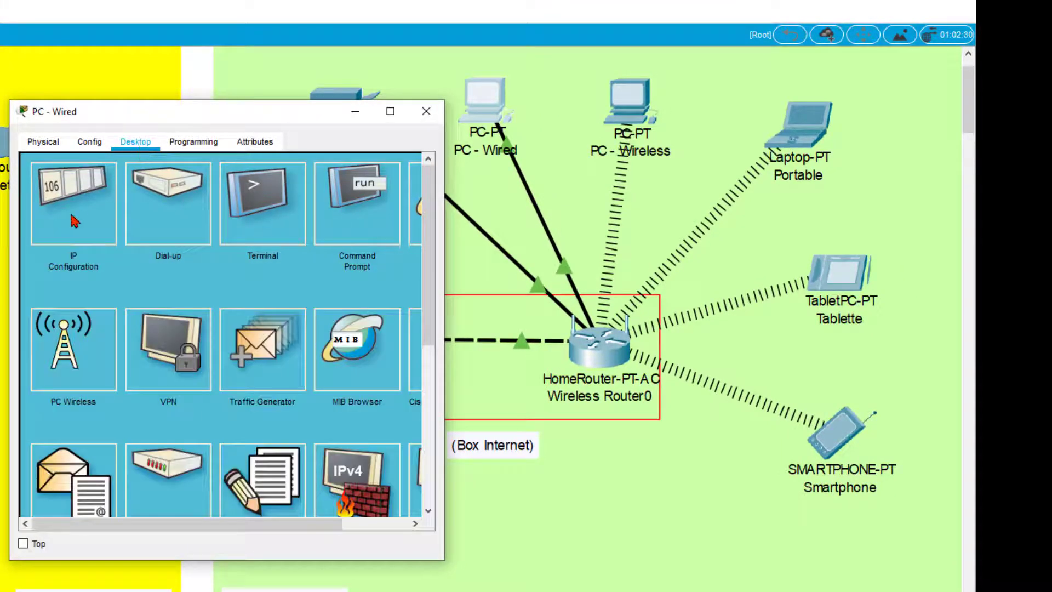
pyautogui.click(161, 197)
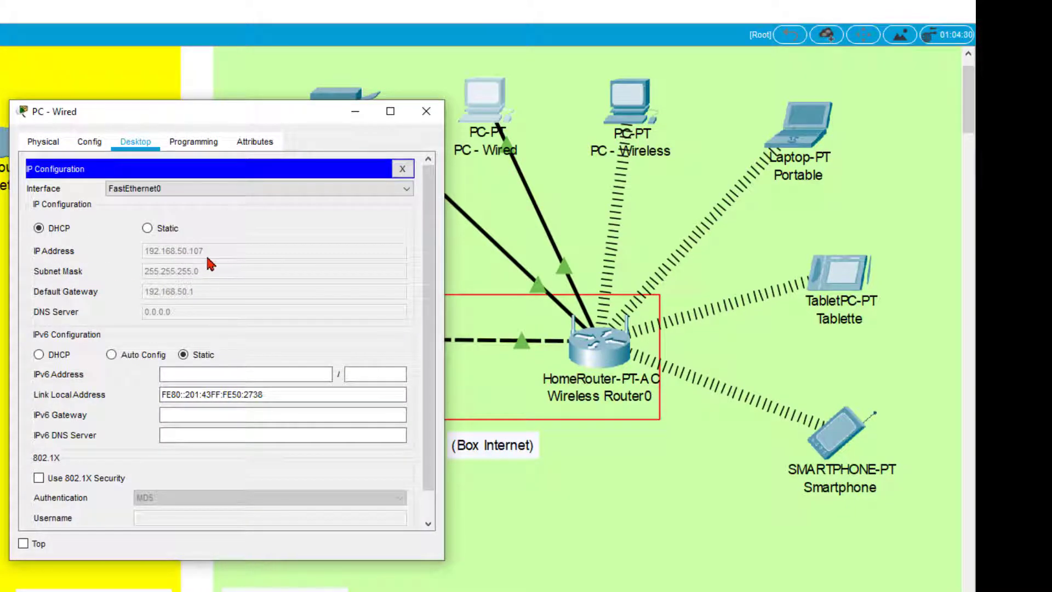
pyautogui.click(426, 110)
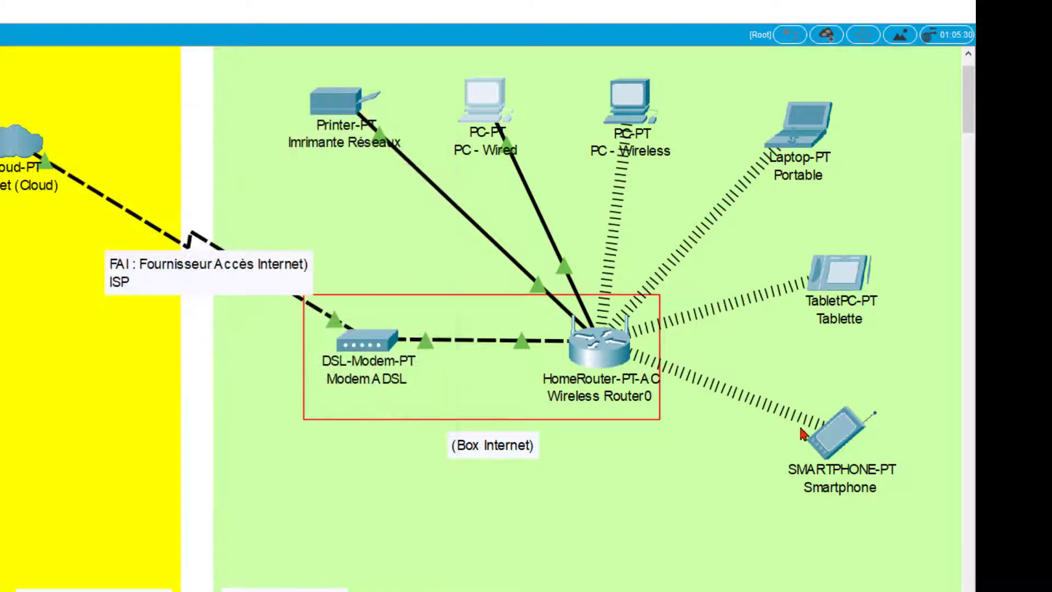
# - Check the IPv4 settings assigned to the Smartphone's wireless interface in its IP configuration
pyautogui.click(834, 432)
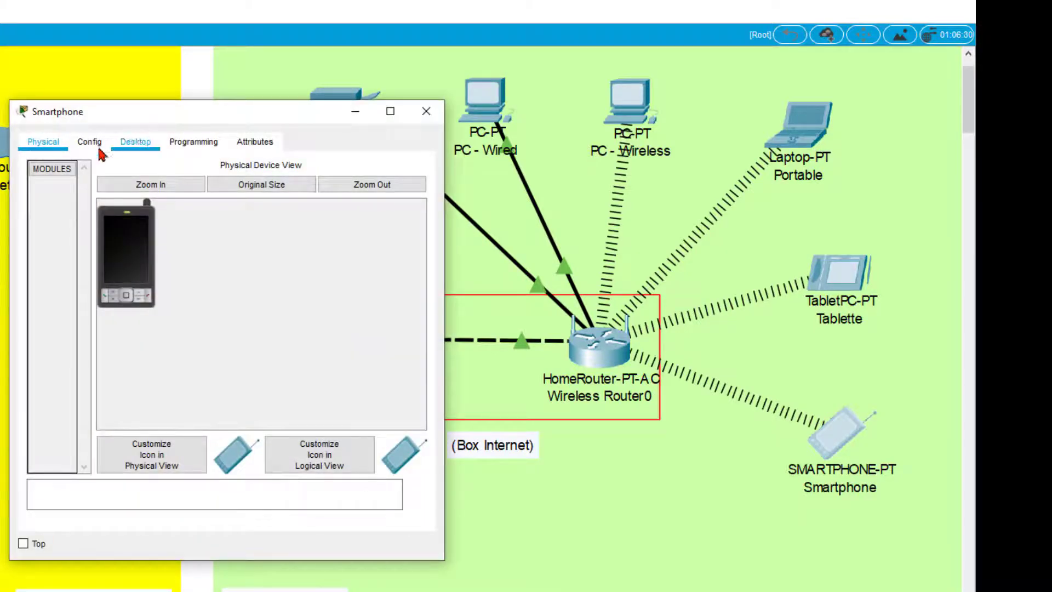
pyautogui.click(135, 143)
pyautogui.click(86, 188)
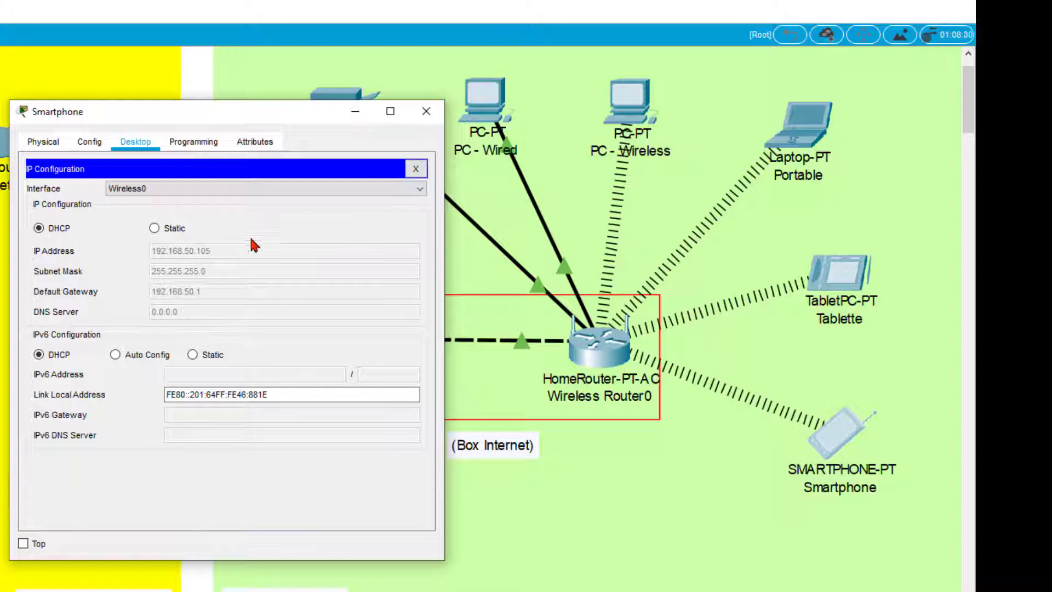
pyautogui.click(426, 111)
# - Ping the Smartphone at 192.168.50.105 from PC - Wired's command prompt to test local connectivity
pyautogui.click(482, 116)
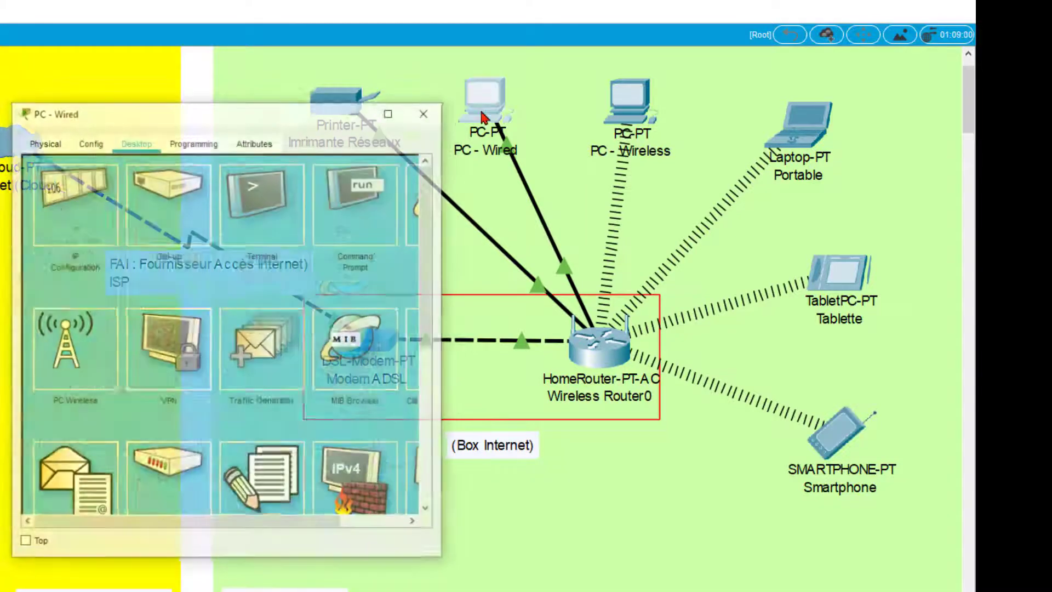
pyautogui.click(351, 206)
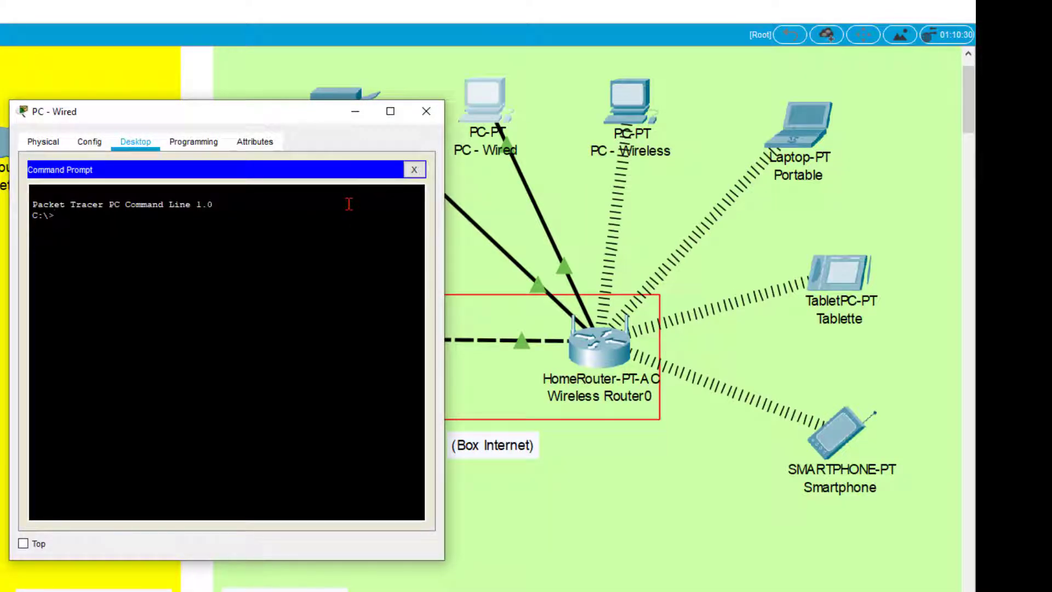
pyautogui.write('pping')
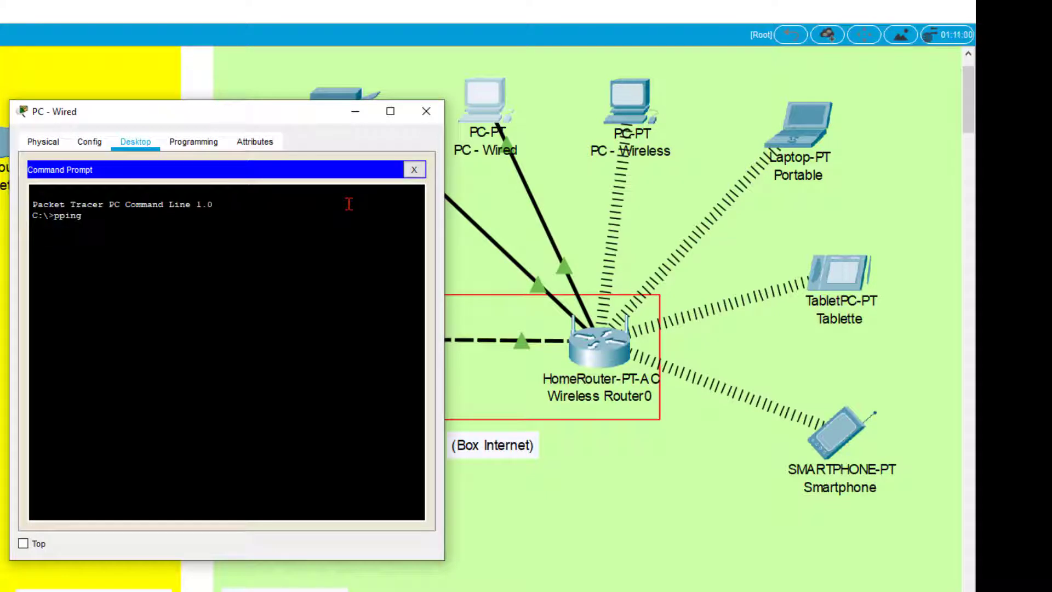
pyautogui.press('BackSpace')
pyautogui.press('BackSpace')
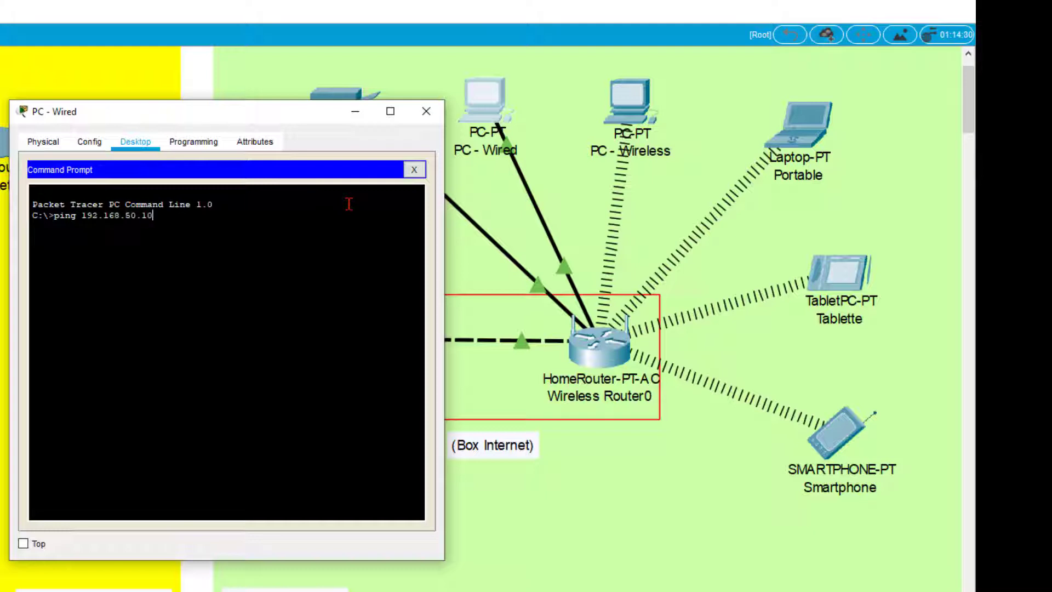
pyautogui.press('Return')
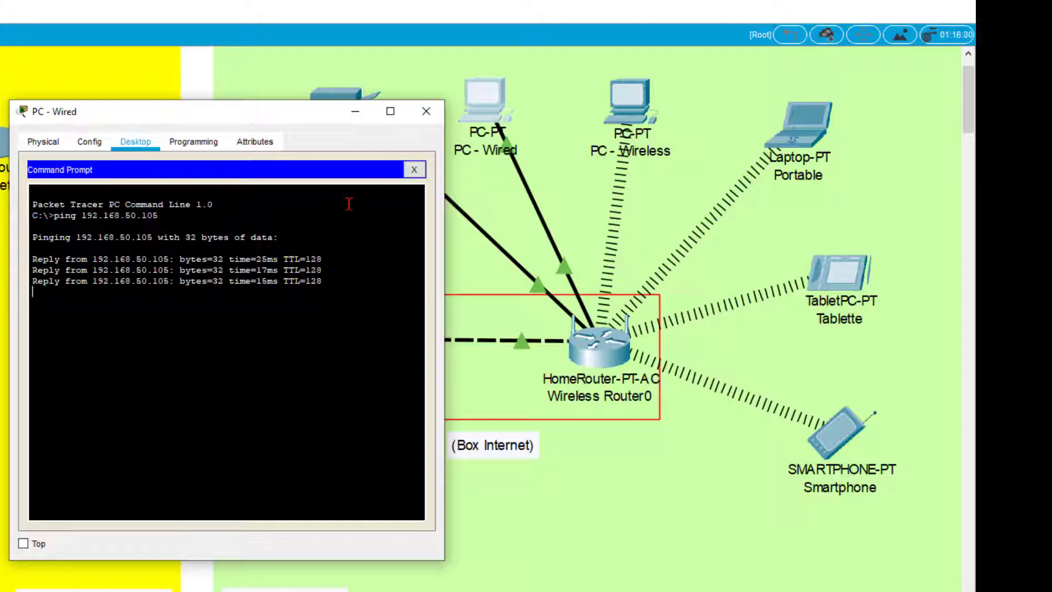
pyautogui.click(426, 112)
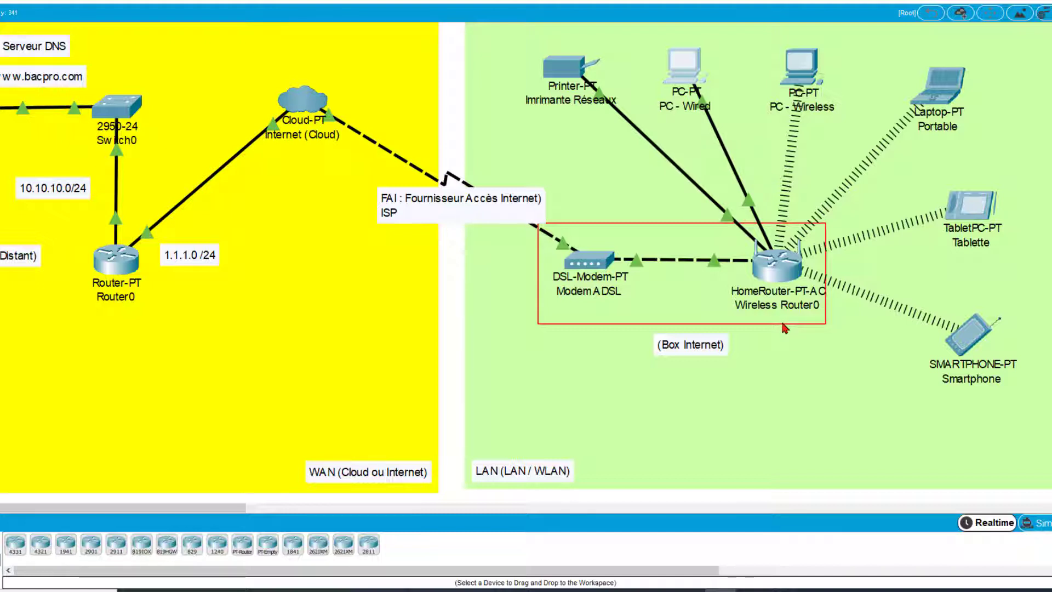
# - Set Wireless Router0's LAN IP address to 192.168.150.1 and save the router settings
pyautogui.click(780, 268)
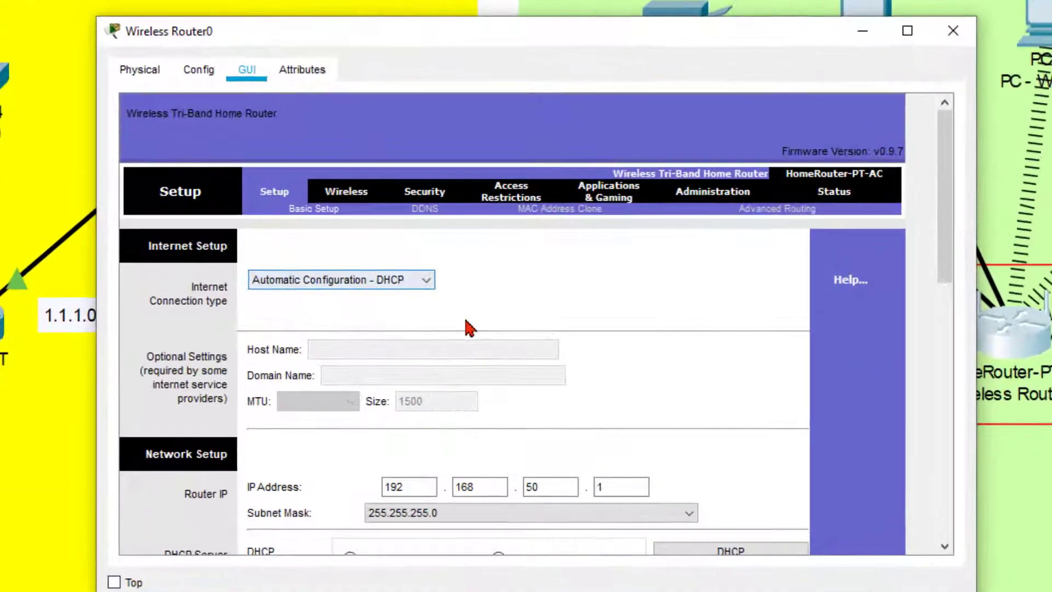
pyautogui.scroll(-3, 463, 356)
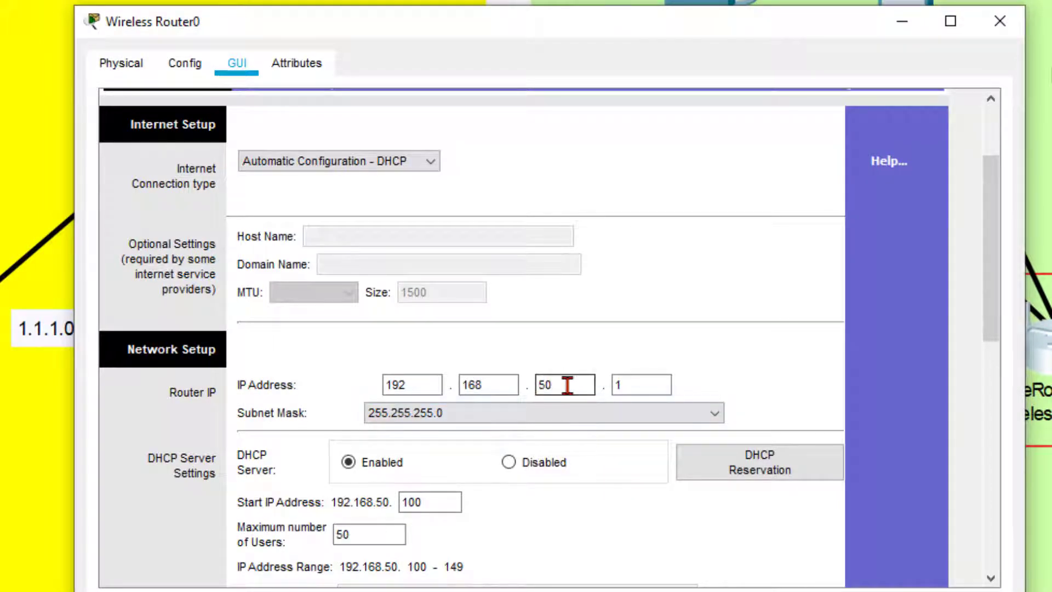
pyautogui.moveTo(566, 385); pyautogui.dragTo(525, 385)
pyautogui.write('15')
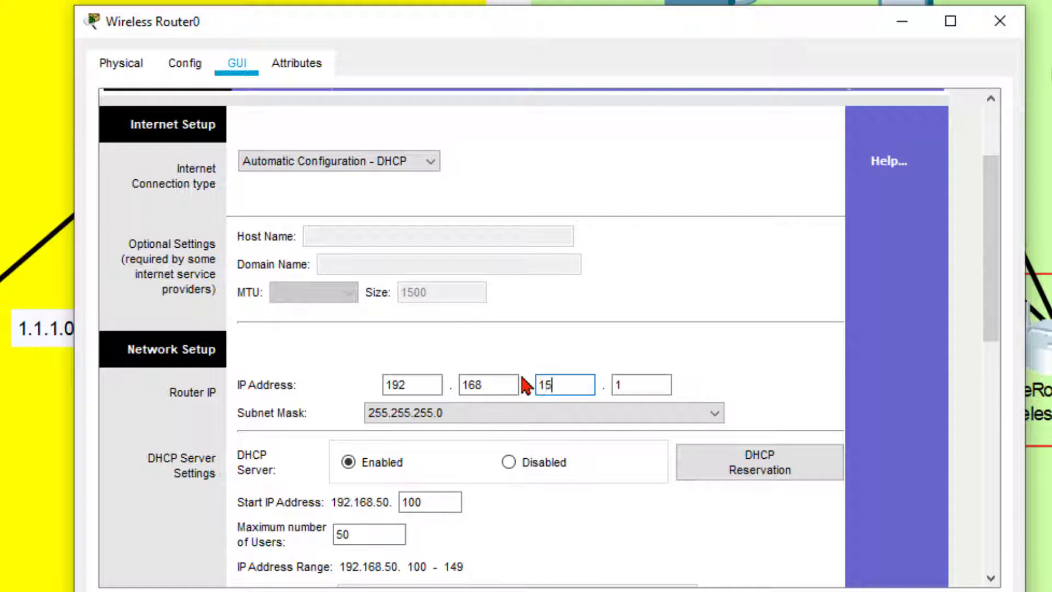
pyautogui.scroll(-10, 522, 378)
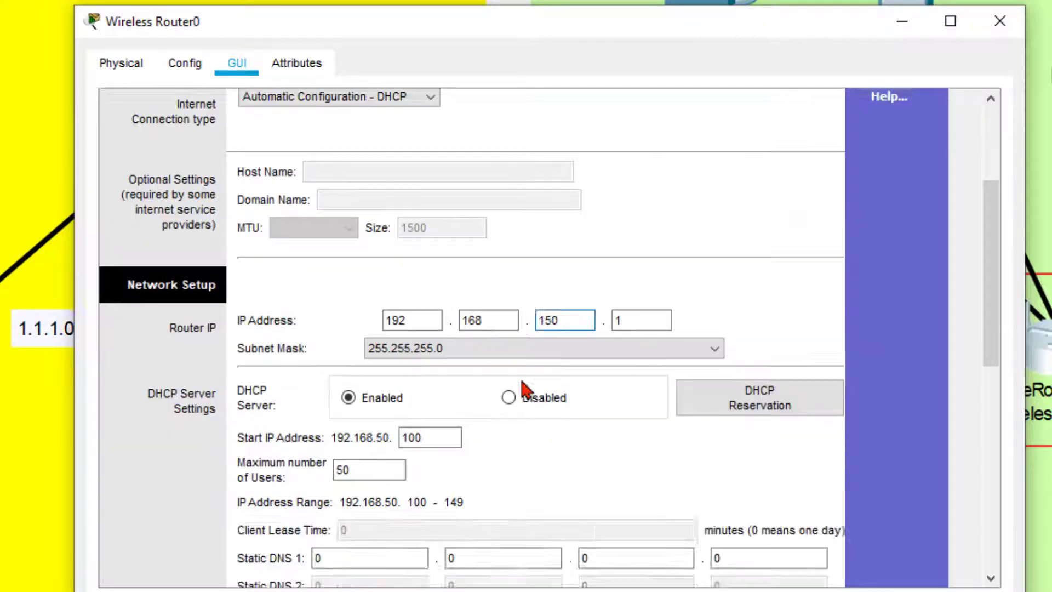
pyautogui.scroll(-3, 523, 387)
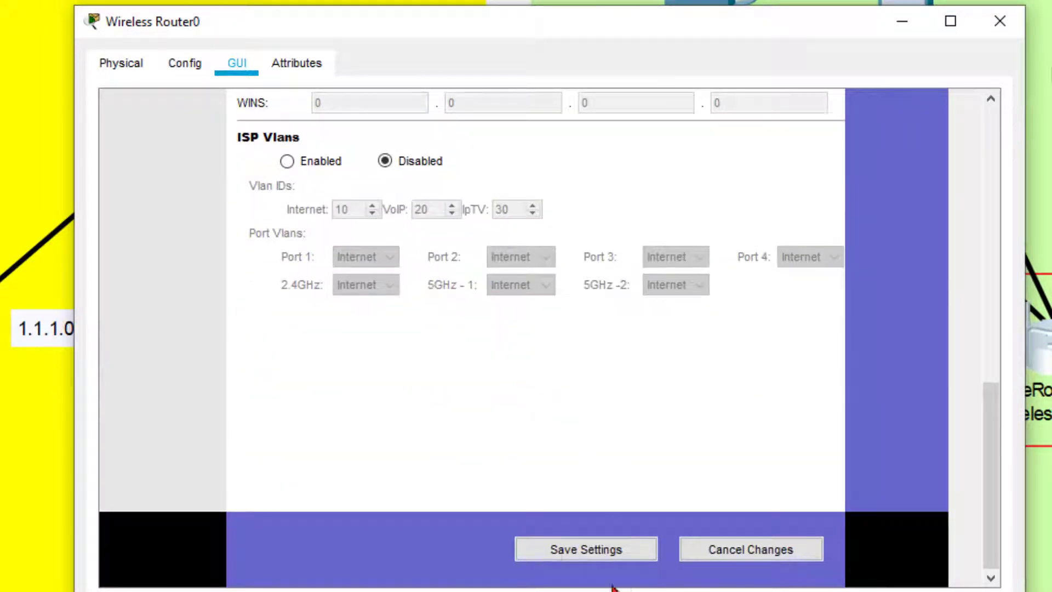
pyautogui.click(584, 554)
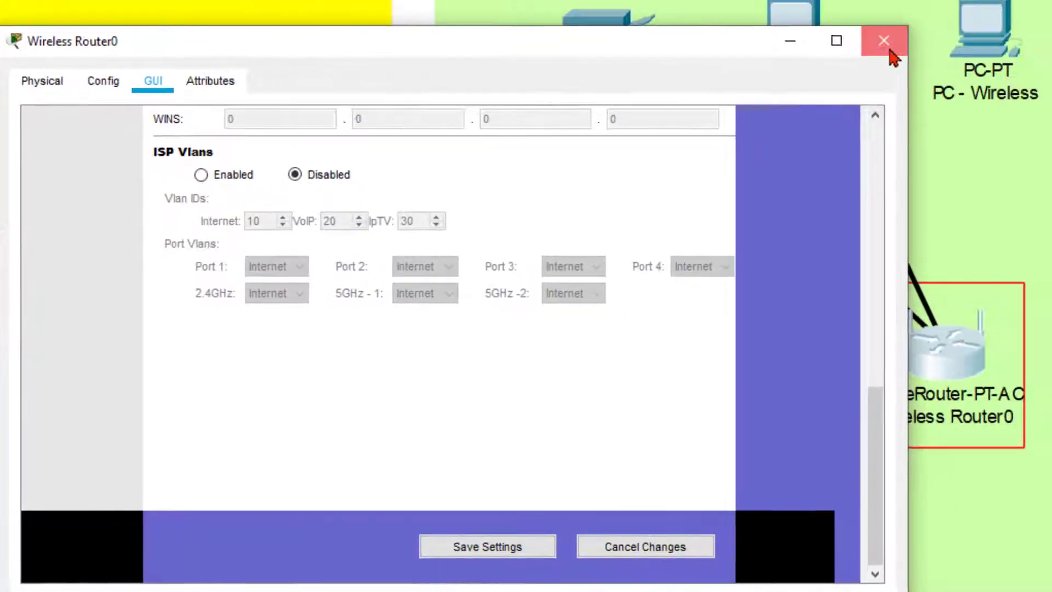
pyautogui.click(1000, 21)
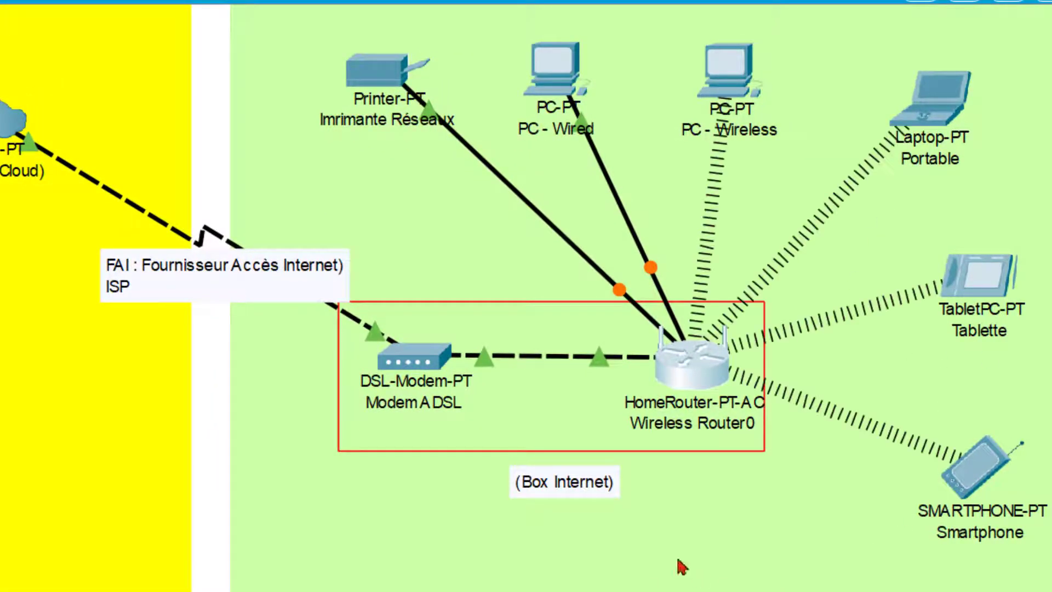
# - Try to renew PC - Wired's IPv4 address by switching its IP configuration to Static and back to DHCP
pyautogui.click(561, 74)
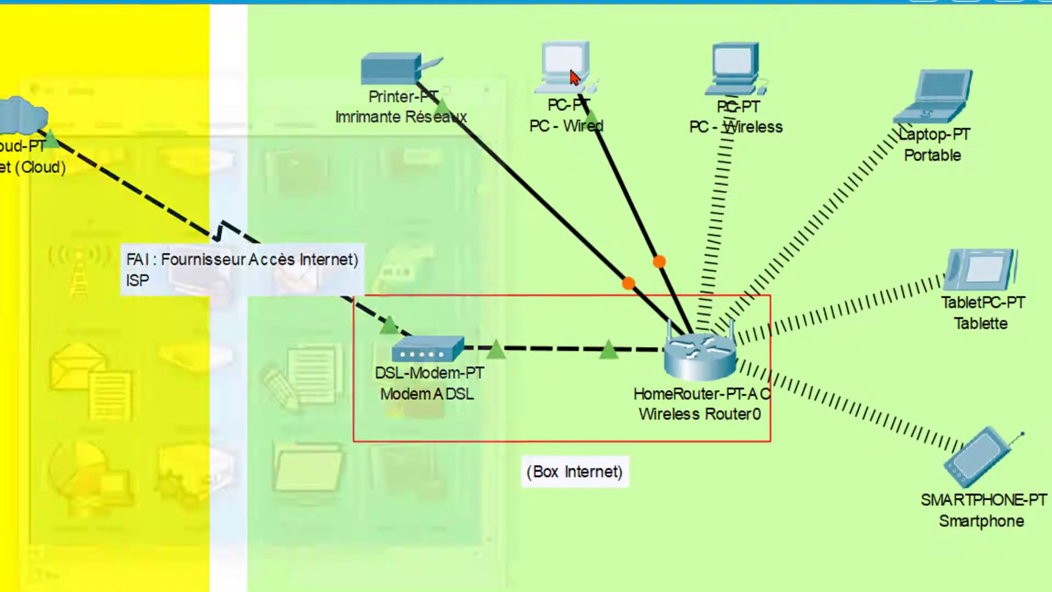
pyautogui.click(118, 216)
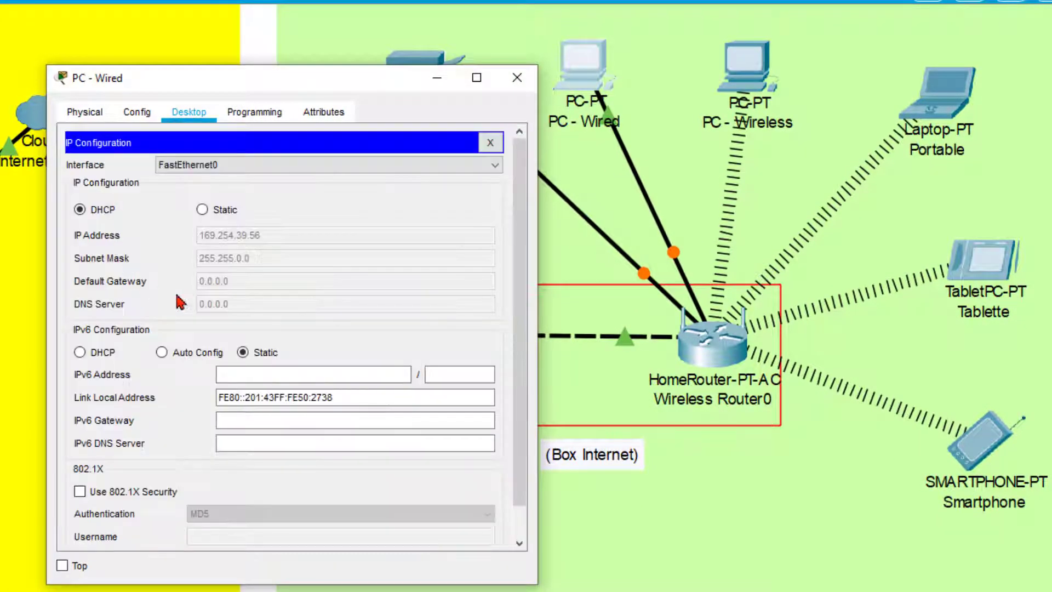
pyautogui.click(202, 209)
pyautogui.click(80, 210)
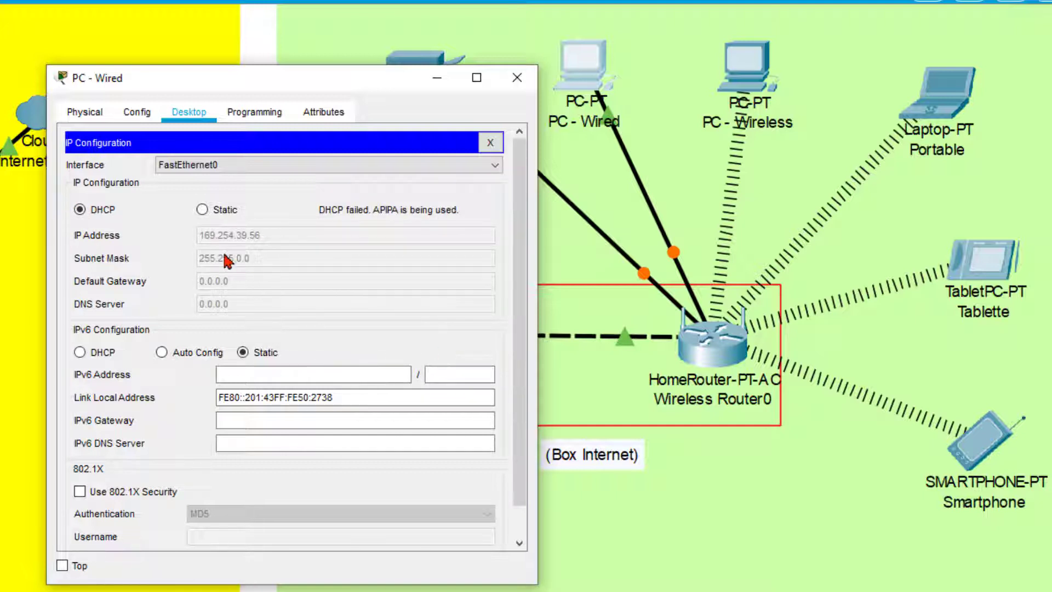
pyautogui.scroll(-1, 247, 331)
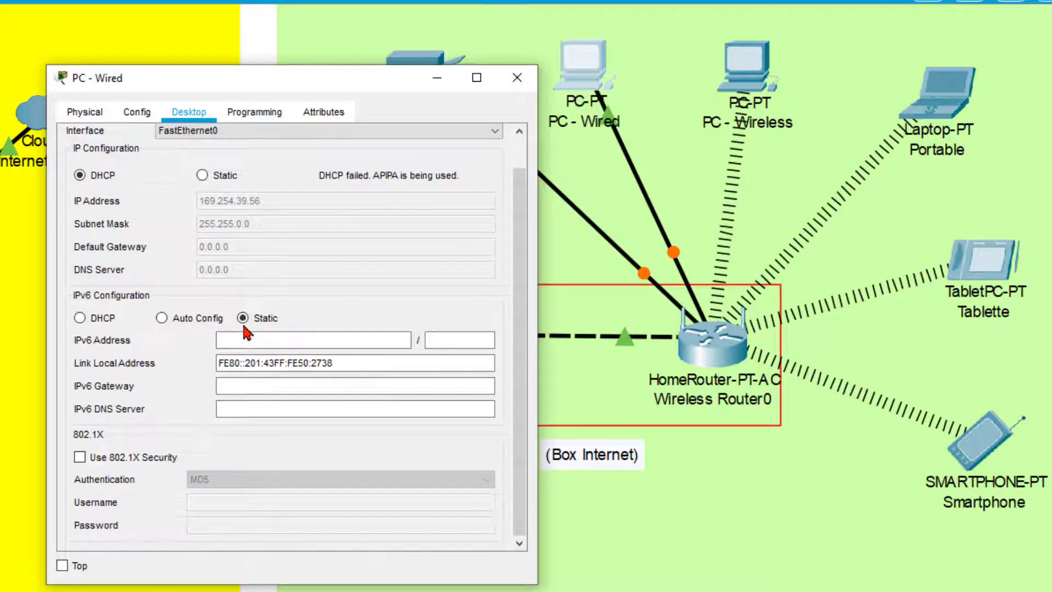
pyautogui.scroll(1, 247, 331)
pyautogui.click(517, 77)
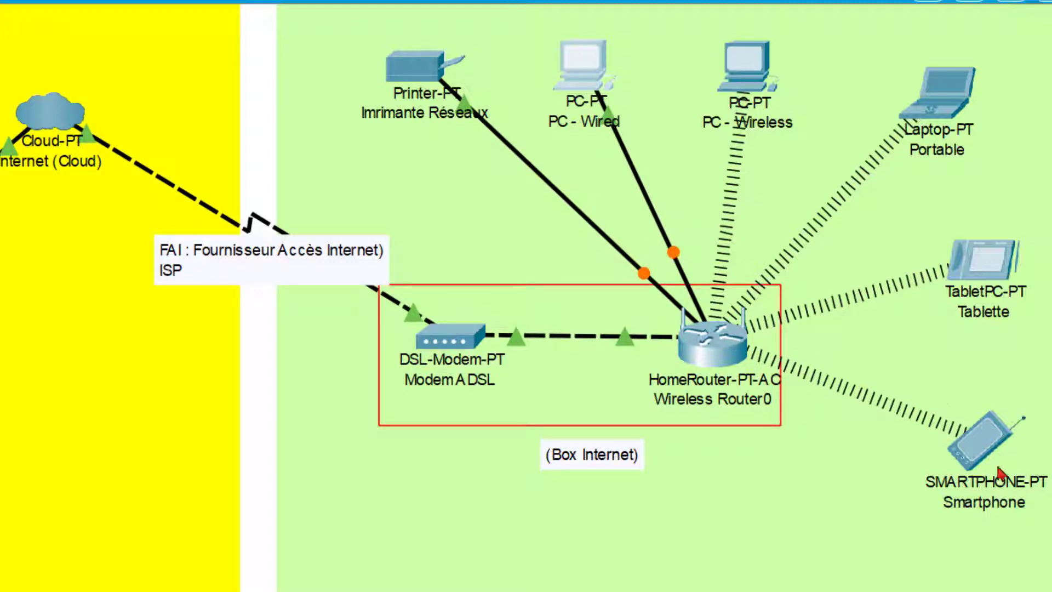
# - Check which IPv4 address, gateway and DNS server the Smartphone receives after the router's network change
pyautogui.click(978, 443)
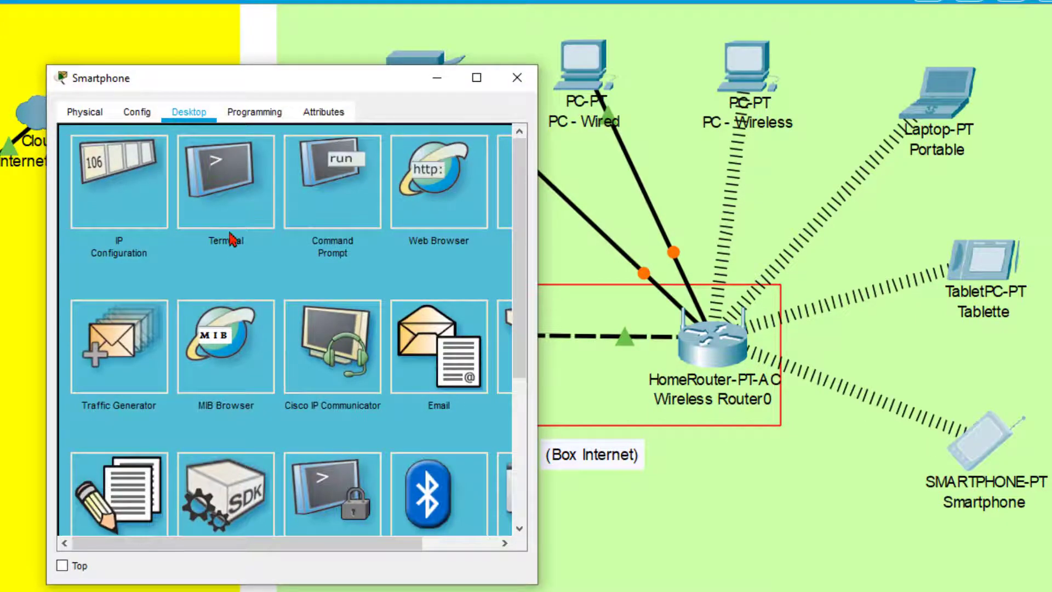
pyautogui.click(142, 213)
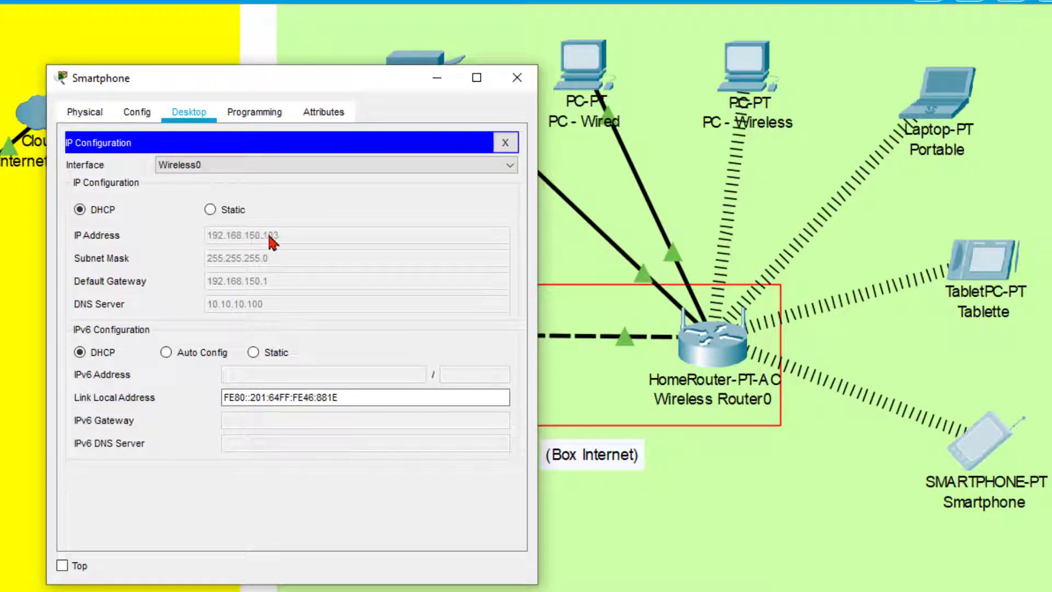
pyautogui.click(517, 78)
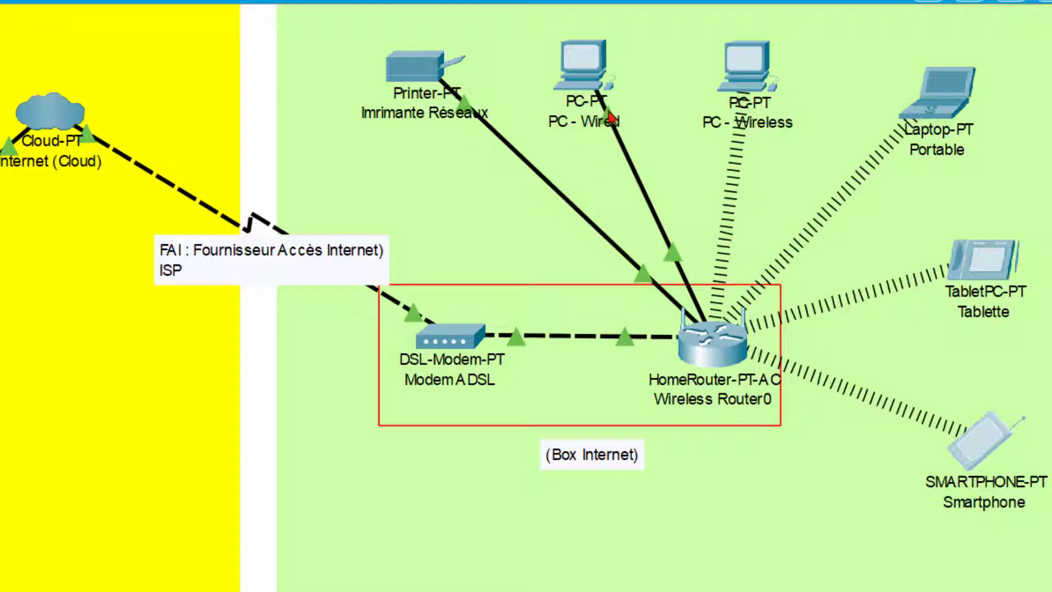
# - Renew PC - Wired's IPv4 address by switching its IP configuration to Static and back to DHCP
pyautogui.click(591, 81)
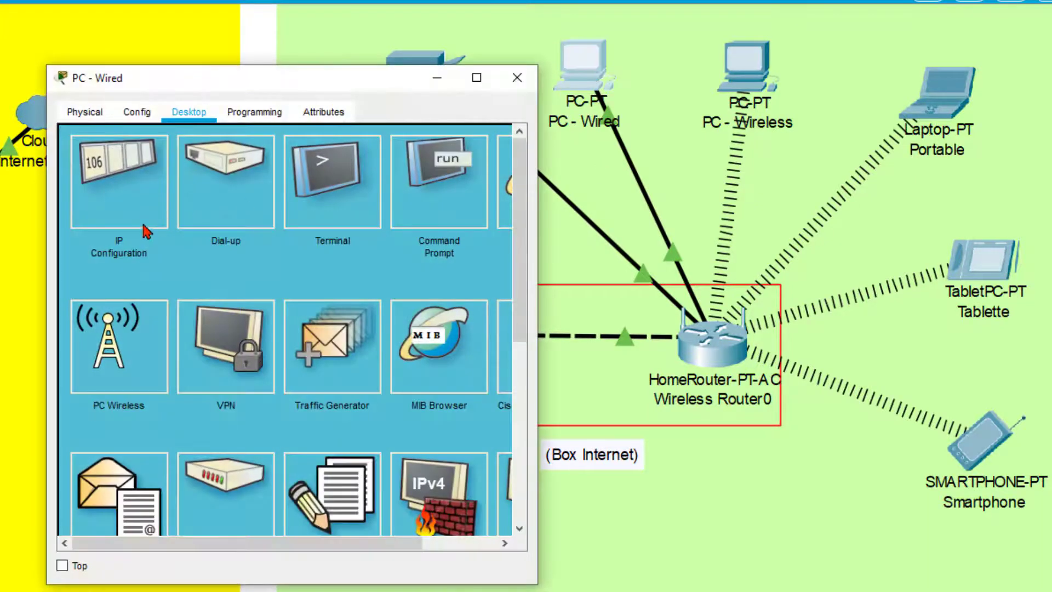
pyautogui.click(129, 213)
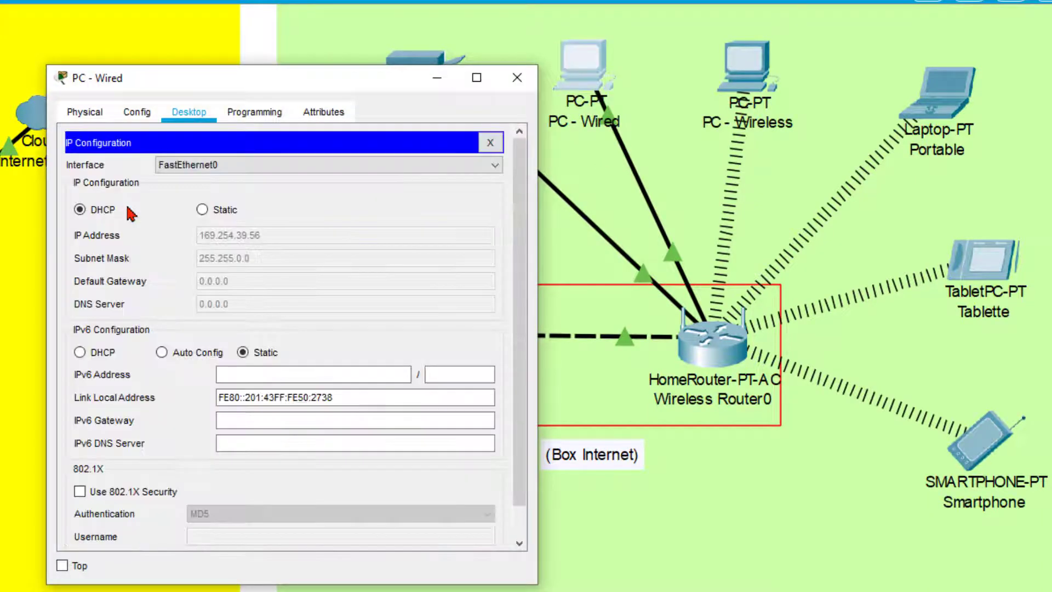
pyautogui.click(202, 209)
pyautogui.click(80, 210)
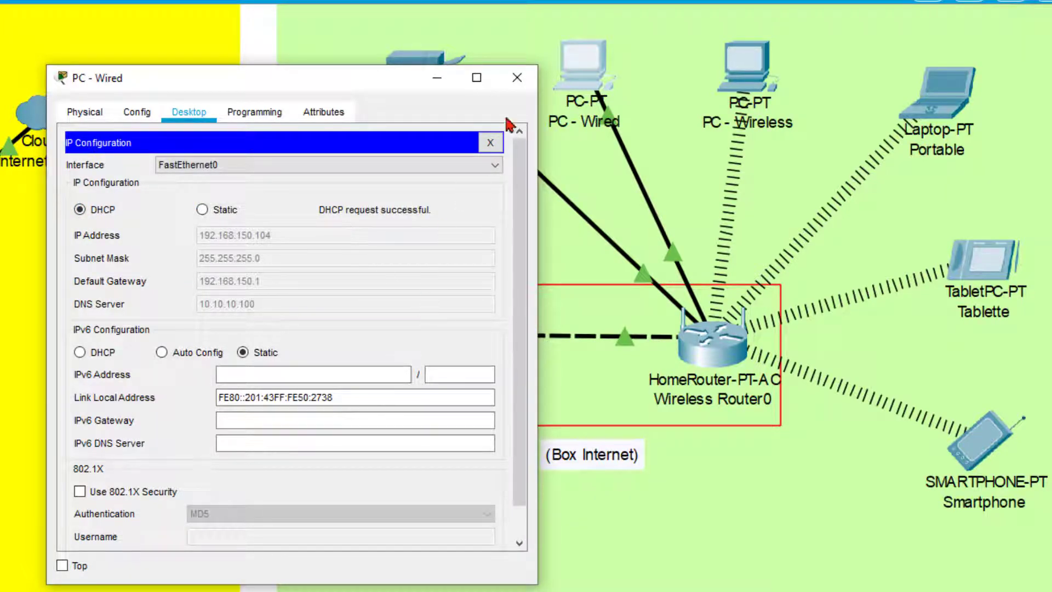
pyautogui.click(516, 78)
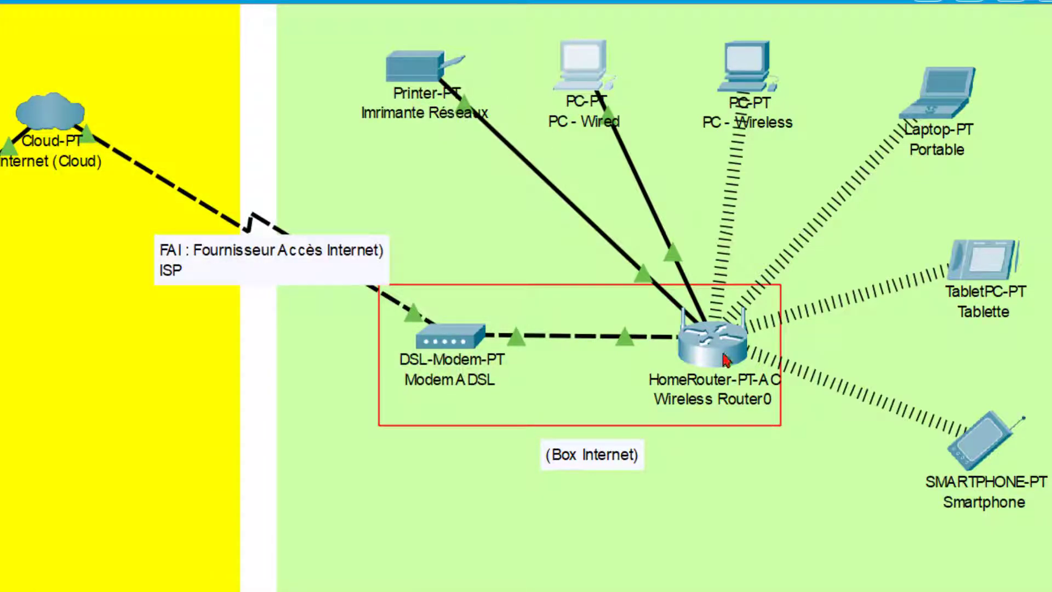
# - Disable the DHCP server in Wireless Router0's network setup and save the router settings
pyautogui.click(715, 339)
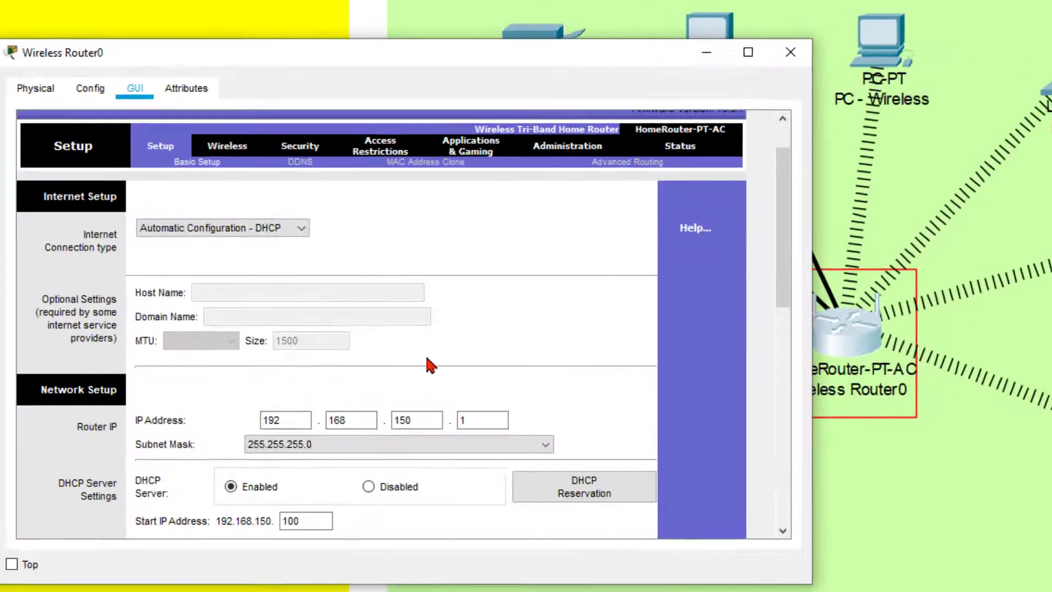
pyautogui.scroll(-2, 351, 361)
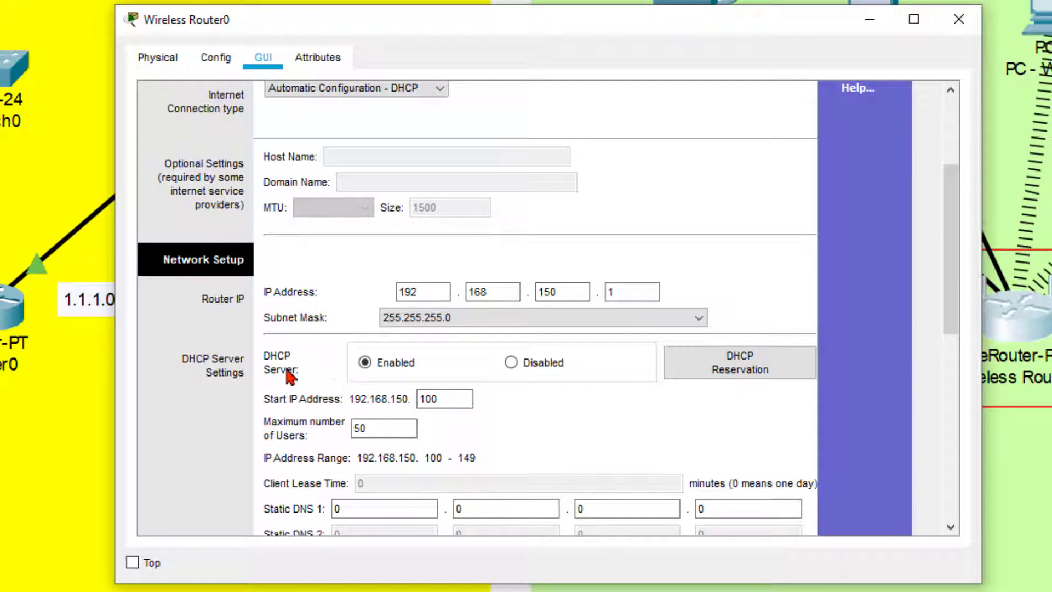
pyautogui.click(510, 362)
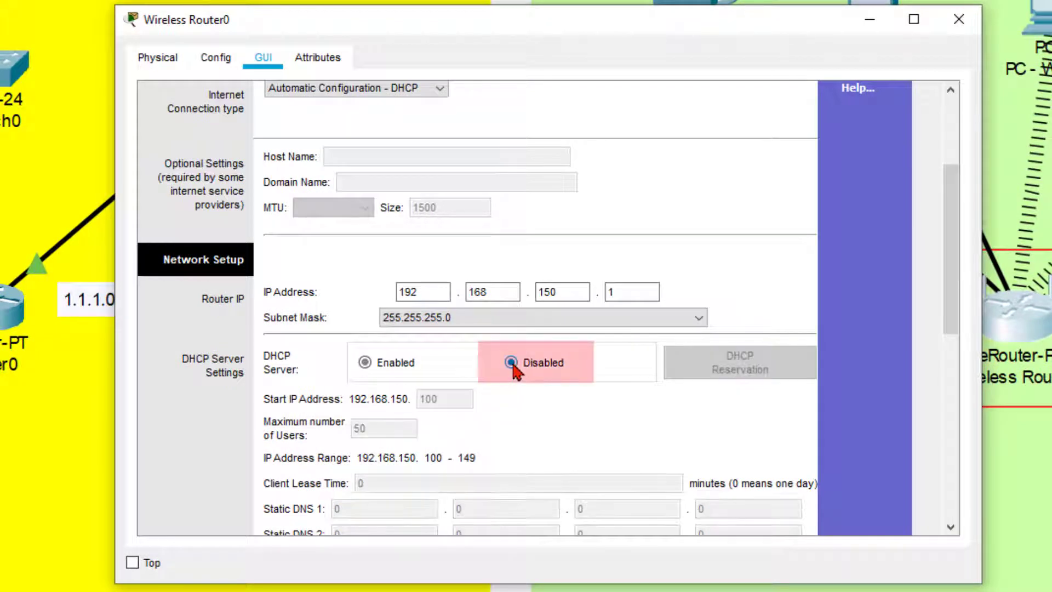
pyautogui.scroll(-6, 542, 395)
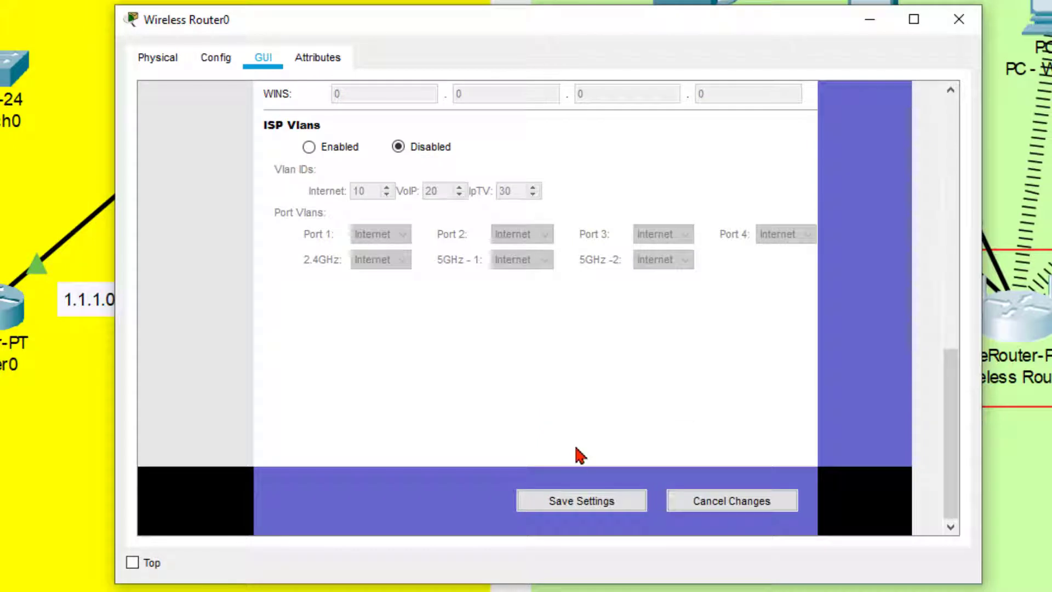
pyautogui.click(584, 507)
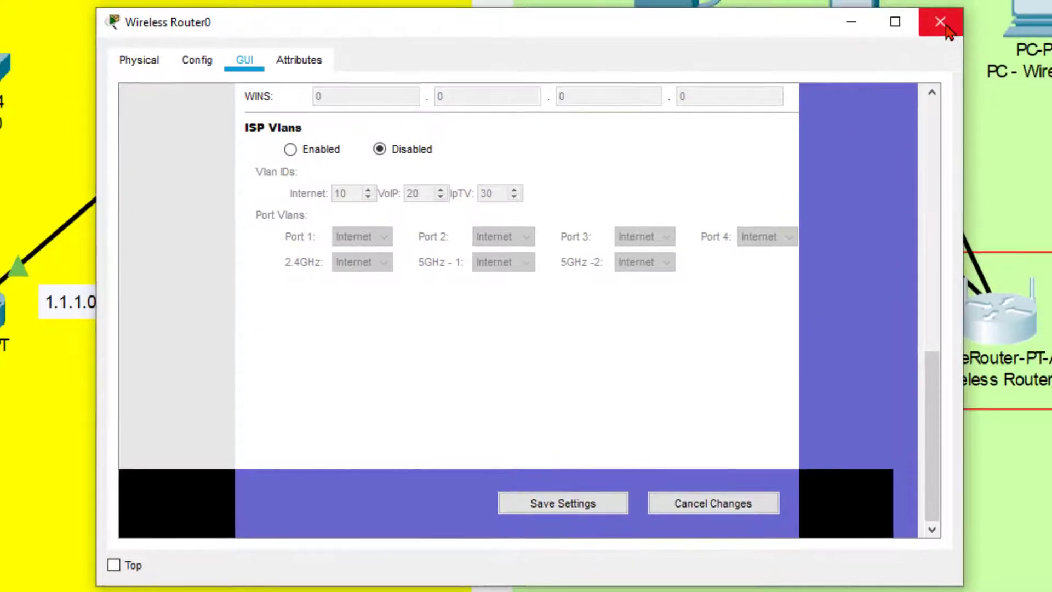
pyautogui.click(959, 19)
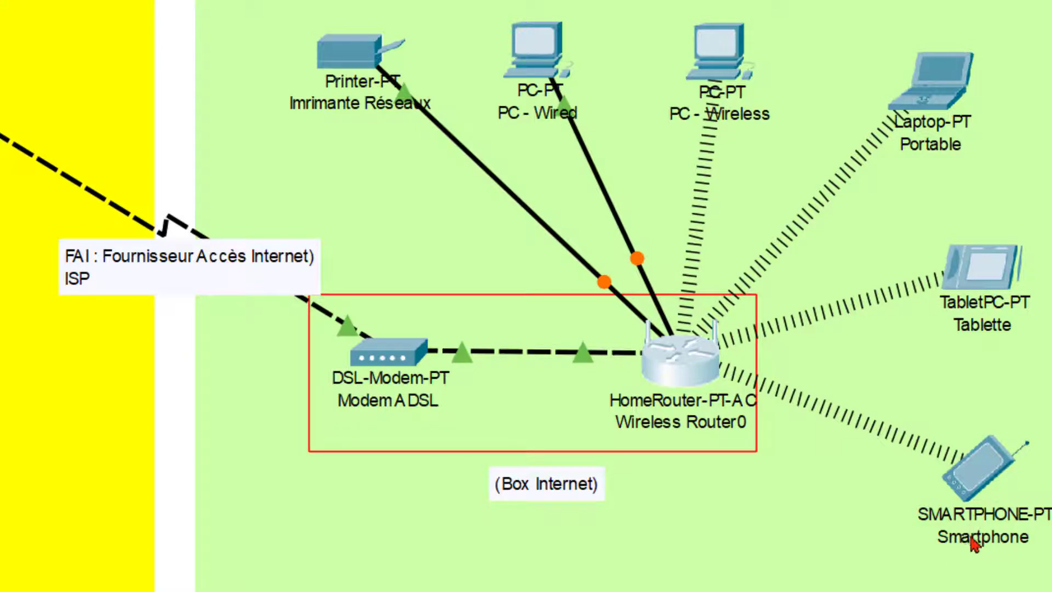
# - Request a new IPv4 address on the Smartphone by switching its IP configuration to Static and back to DHCP
pyautogui.click(975, 487)
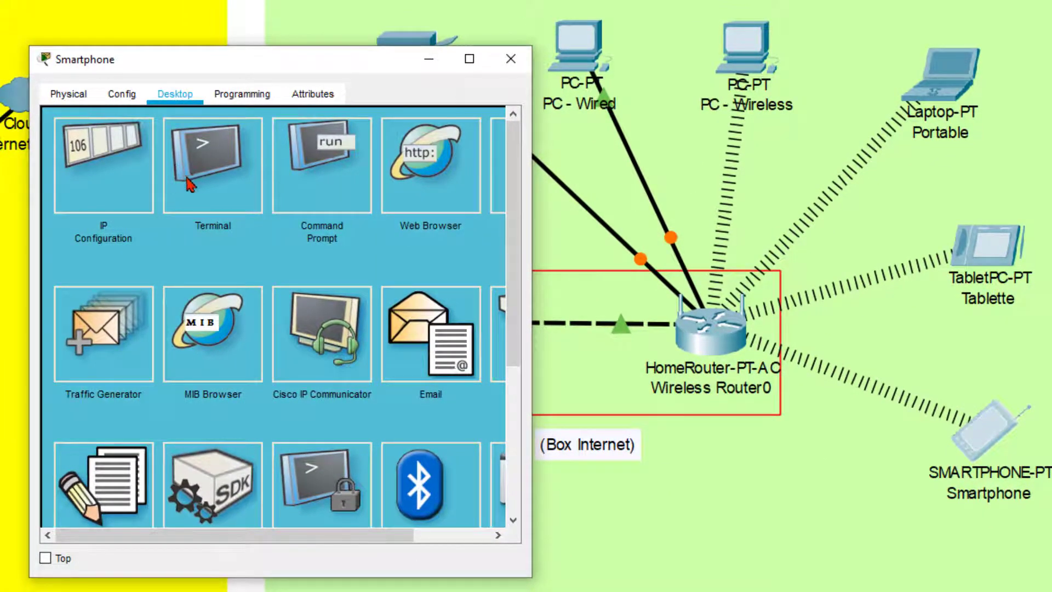
pyautogui.click(125, 176)
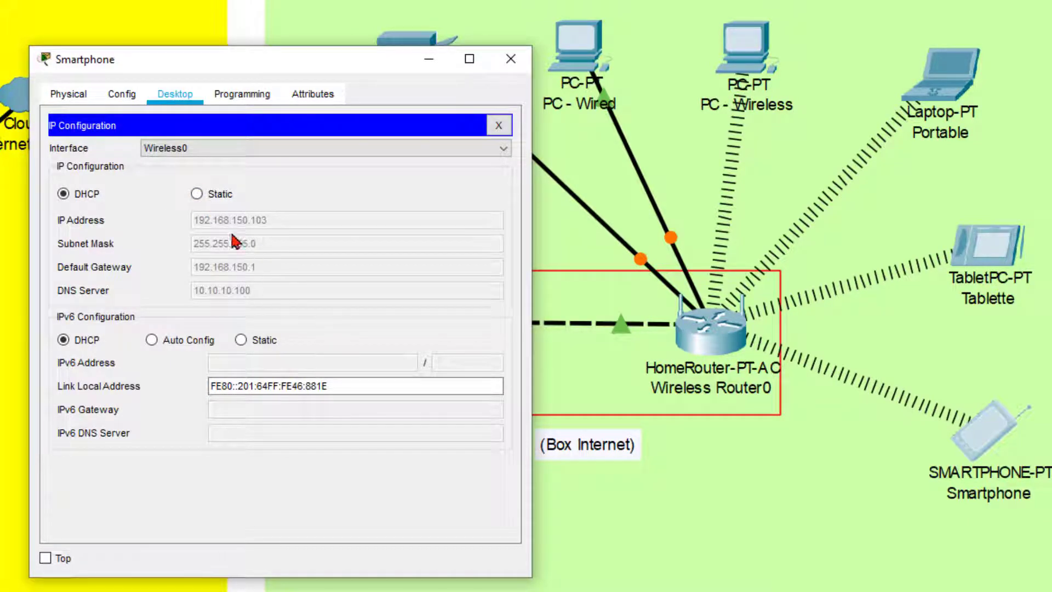
pyautogui.click(196, 194)
pyautogui.click(94, 198)
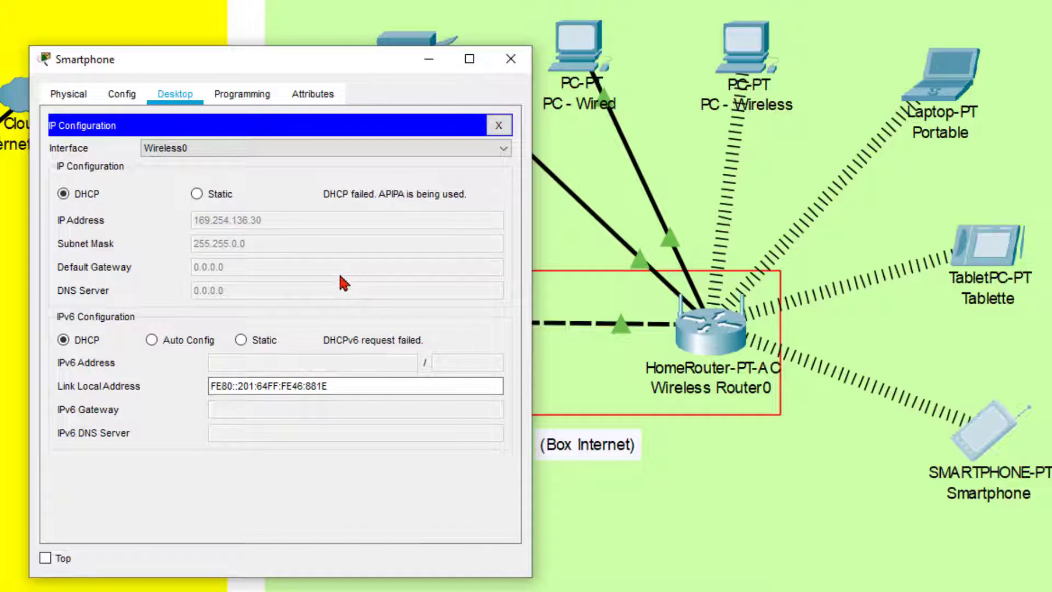
pyautogui.click(511, 58)
# - Try to obtain a DHCP address on PC - Wired with the router's DHCP server disabled, toggling Static and DHCP
pyautogui.click(589, 62)
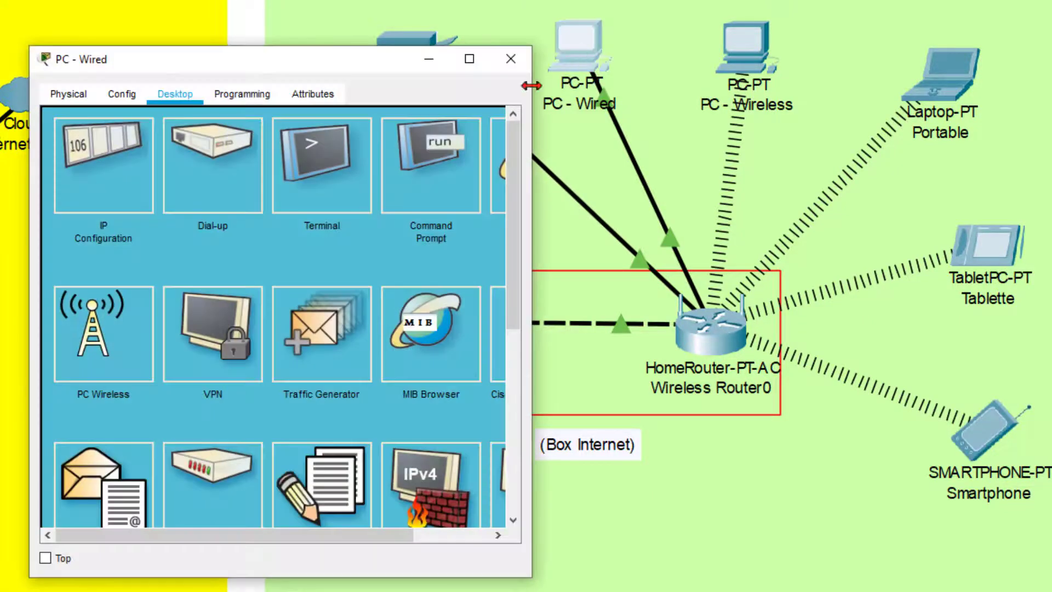
pyautogui.click(106, 197)
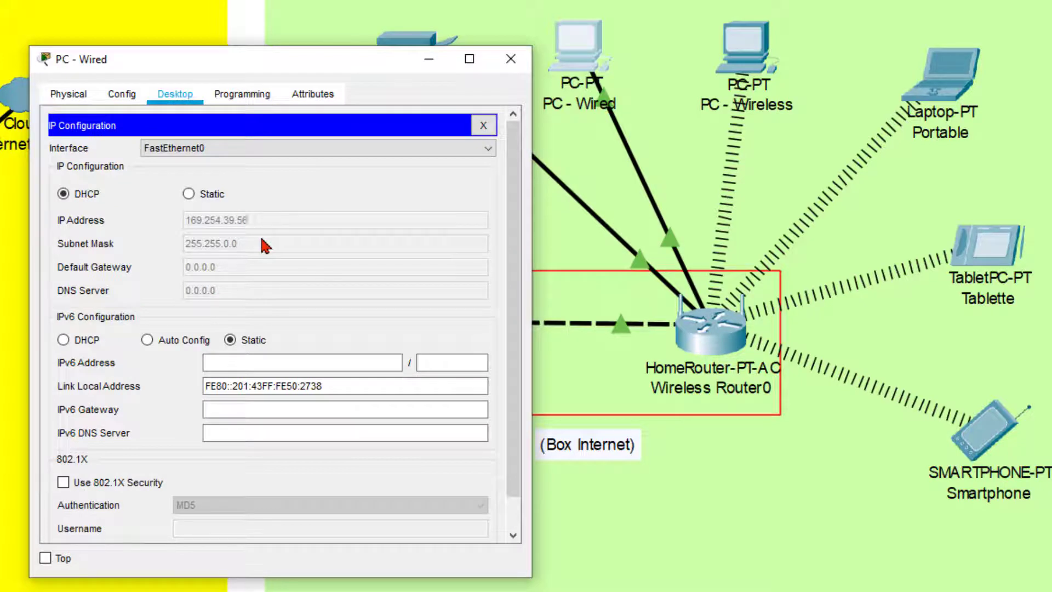
pyautogui.click(189, 193)
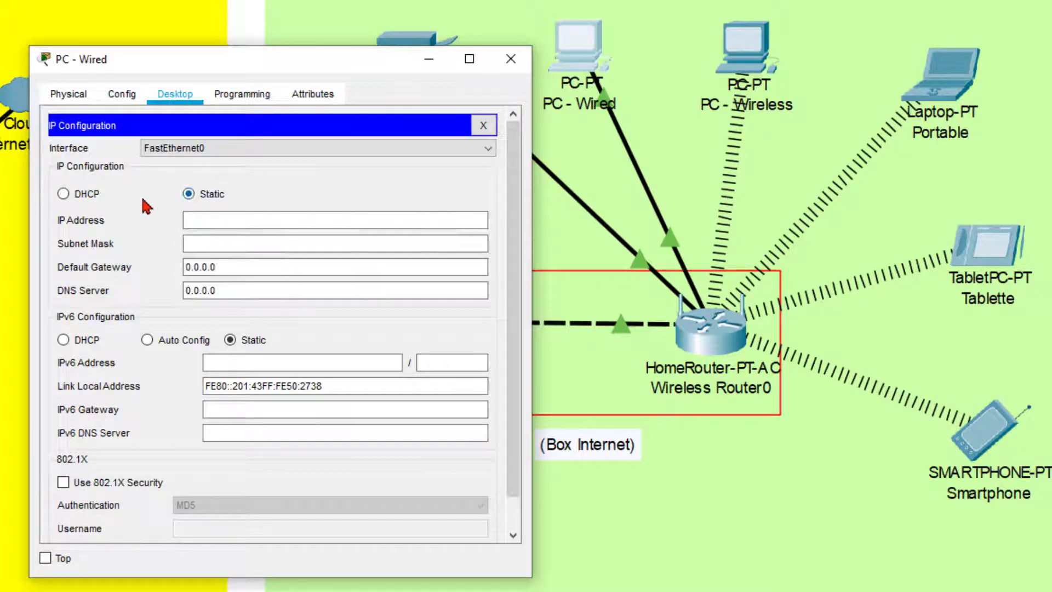
pyautogui.click(63, 194)
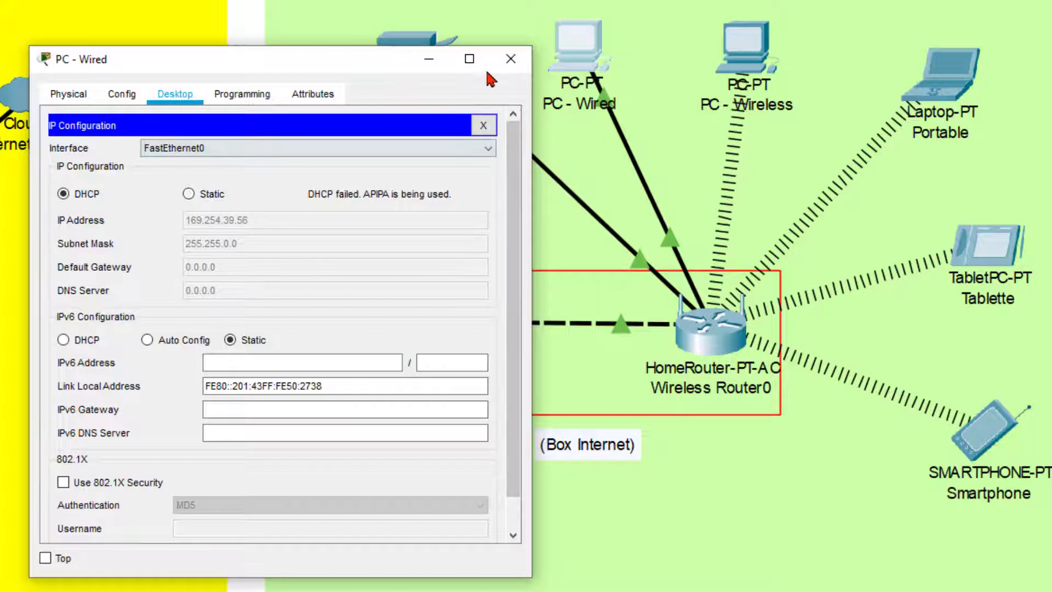
pyautogui.click(509, 60)
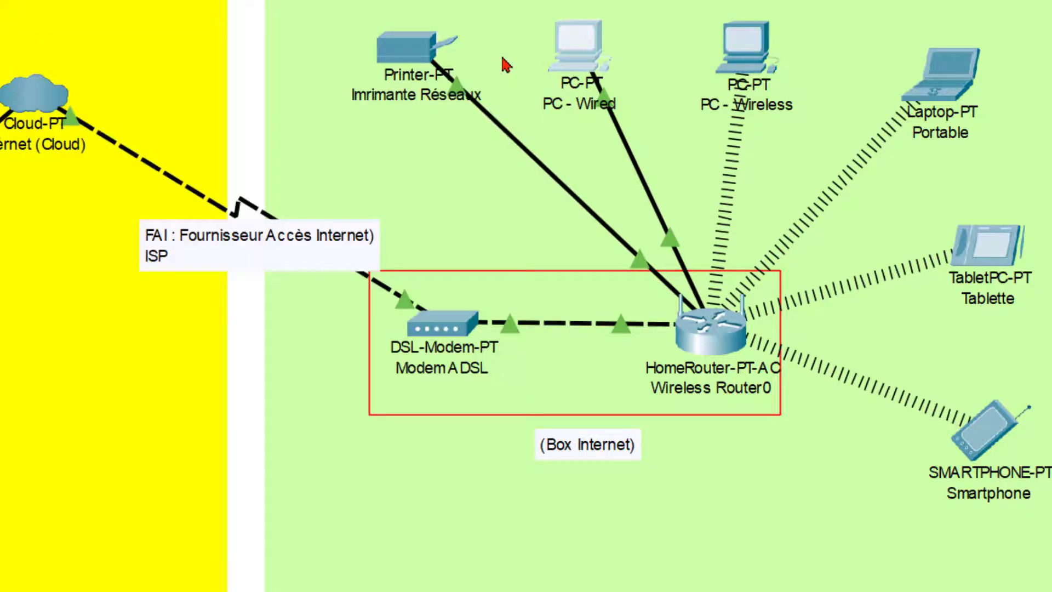
# - Check Wireless Router0's LAN IP address and subnet mask in its basic setup
pyautogui.click(706, 334)
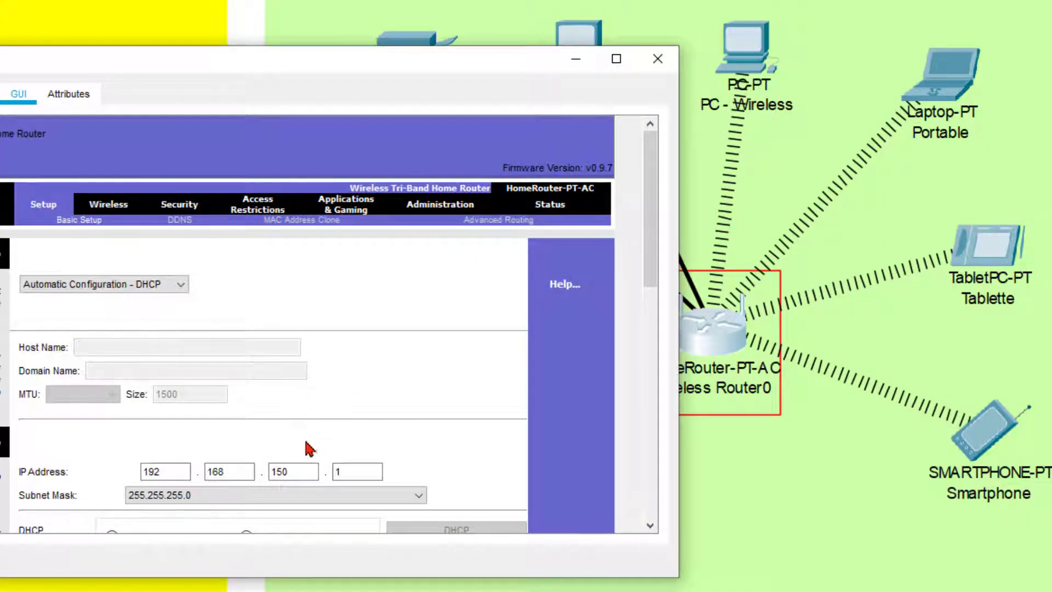
pyautogui.click(365, 478)
pyautogui.click(657, 59)
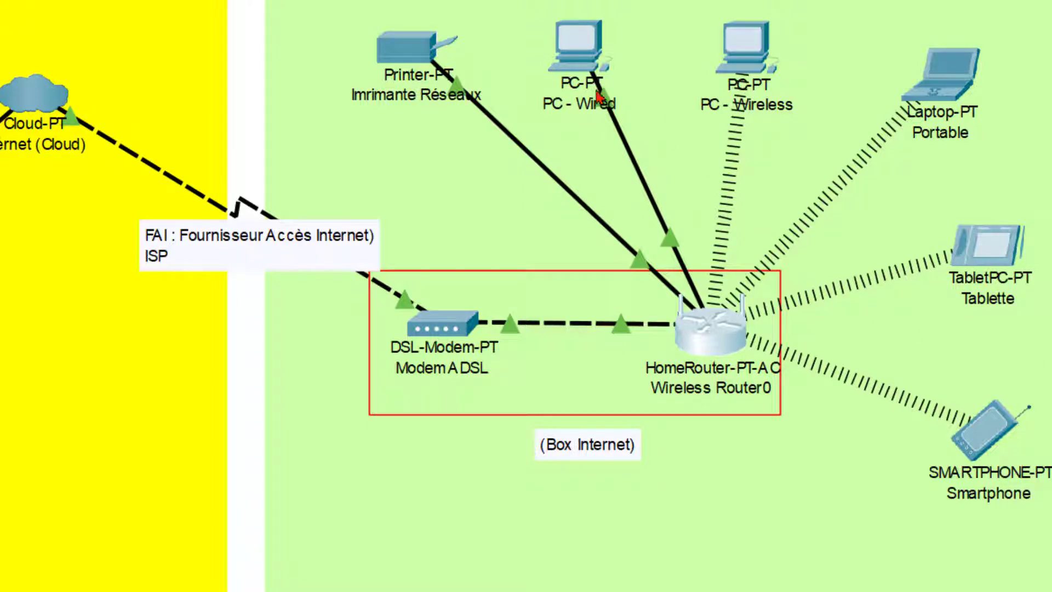
# - Switch PC - Wired to static addressing with IP address 192.168.150.20 and subnet mask 255.255.255.0
pyautogui.click(586, 44)
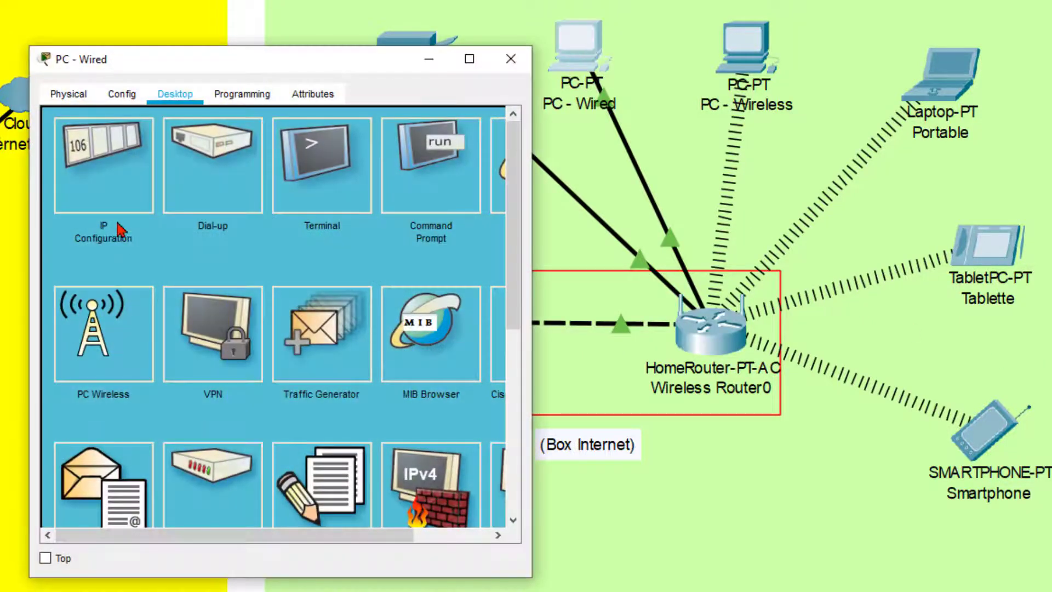
pyautogui.click(104, 164)
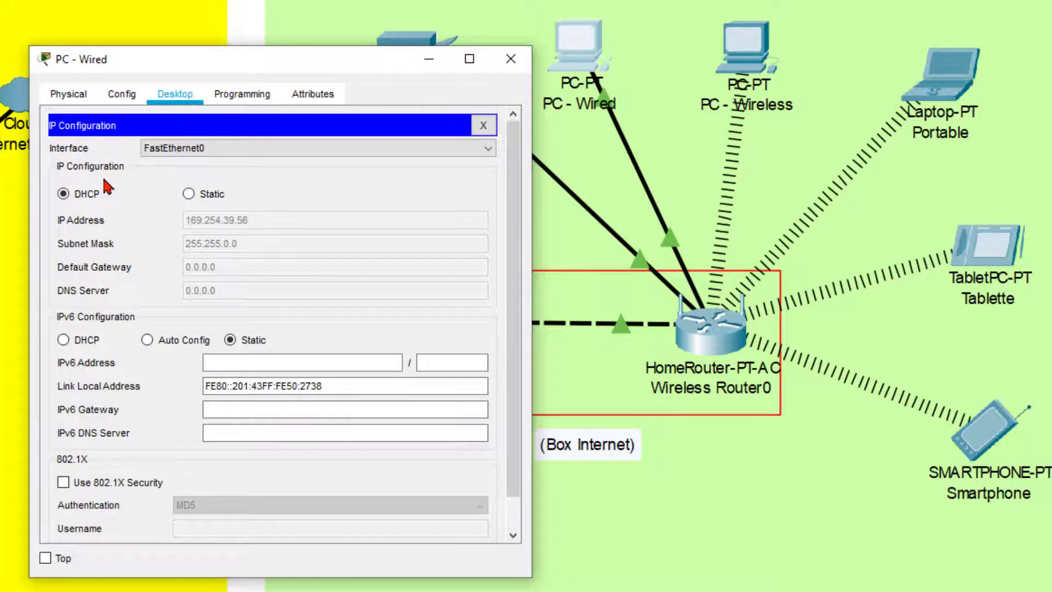
pyautogui.click(189, 194)
pyautogui.click(217, 224)
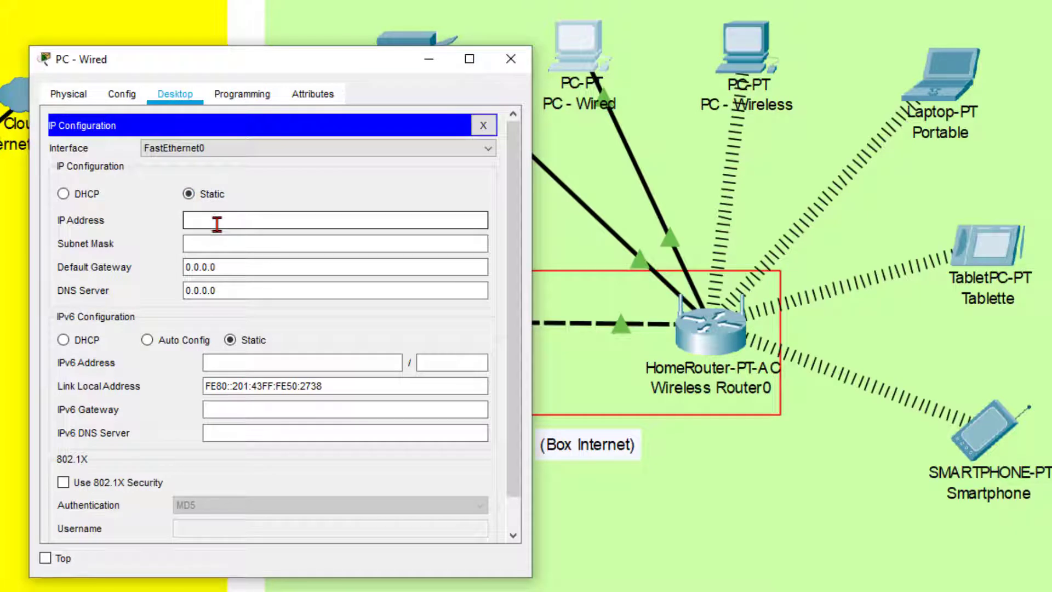
pyautogui.write('192.168.150.20')
pyautogui.click(215, 243)
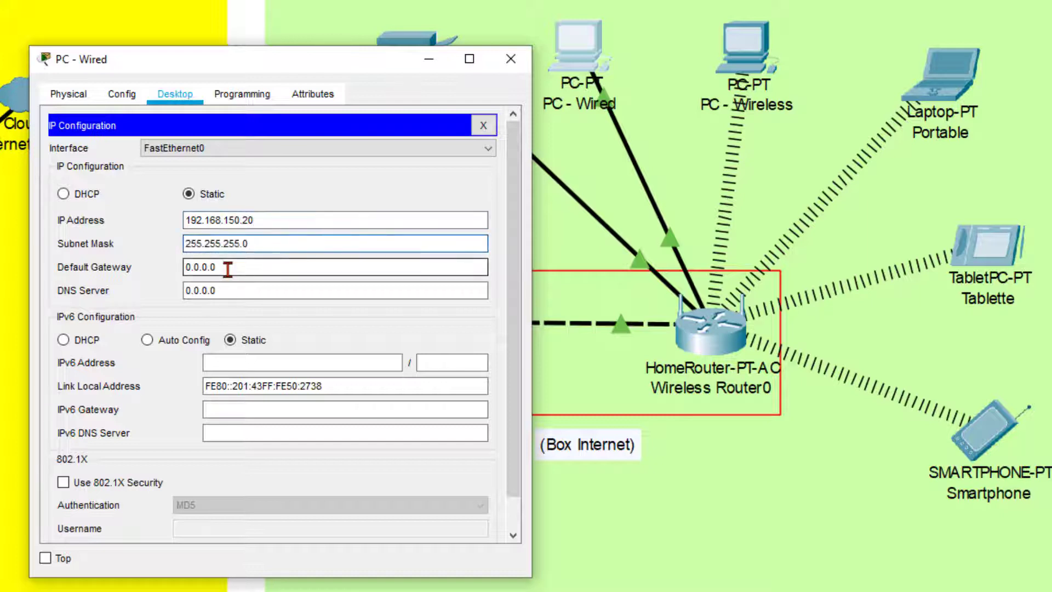
# - Set PC - Wired's default gateway to 192.168.150.1 and its DNS server to 10.10.10.100
pyautogui.moveTo(227, 268); pyautogui.dragTo(160, 266)
pyautogui.write('192.168.150.1')
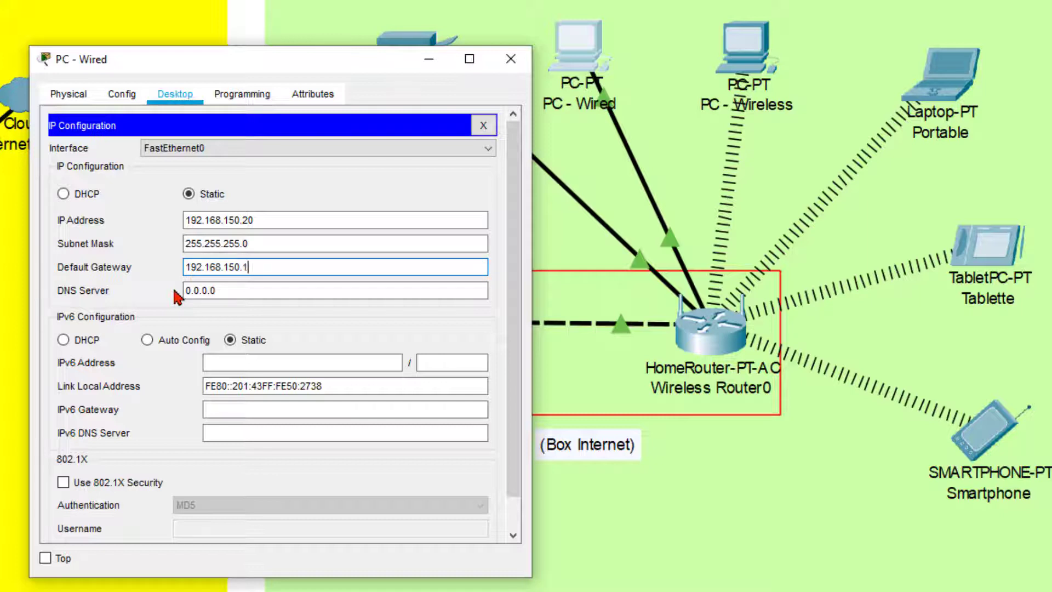
pyautogui.click(207, 290)
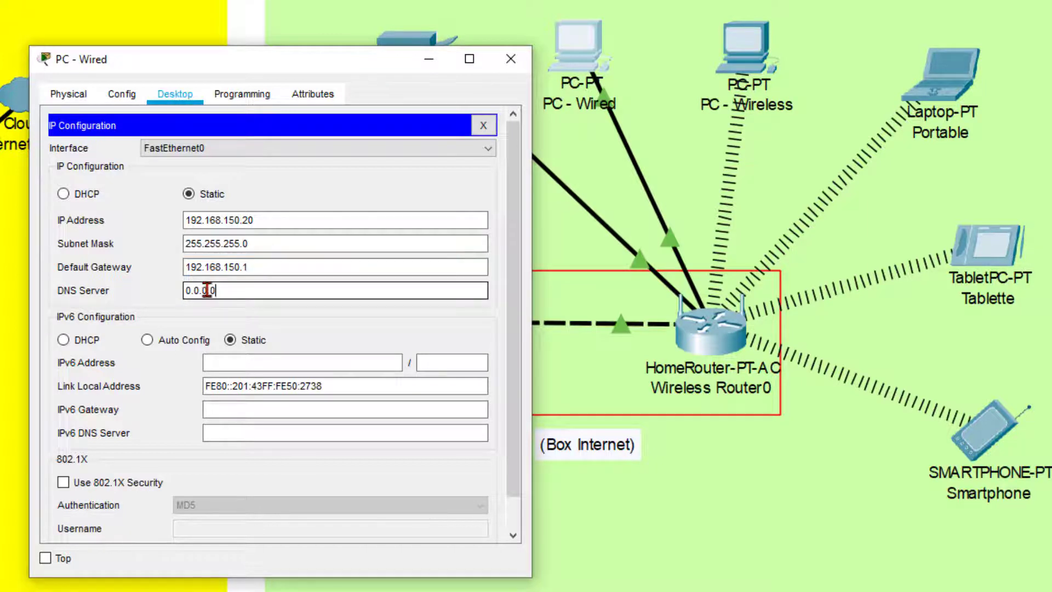
pyautogui.moveTo(207, 290); pyautogui.dragTo(108, 283)
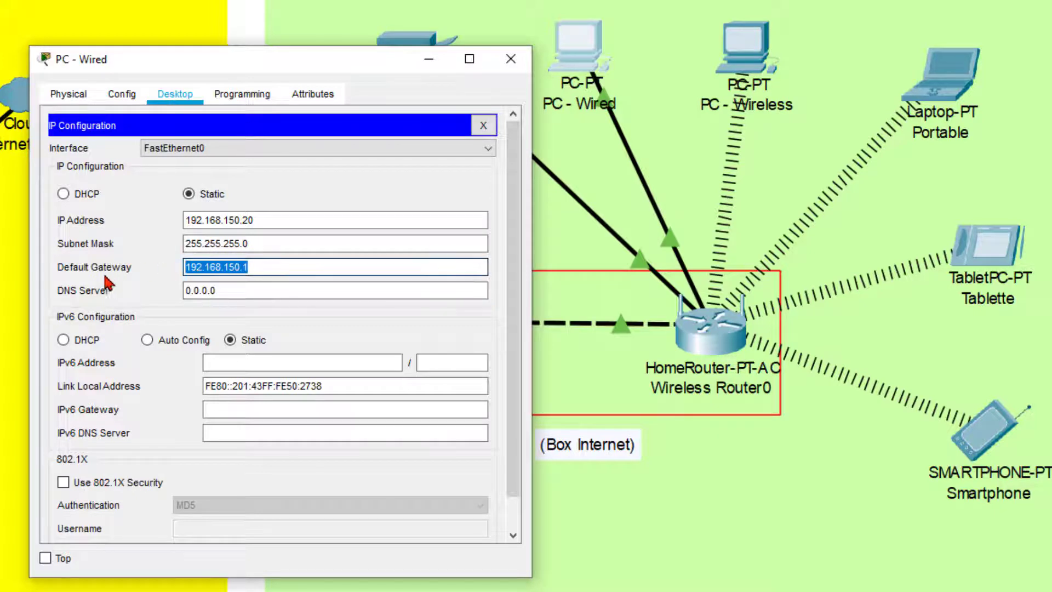
pyautogui.moveTo(236, 291); pyautogui.dragTo(186, 307)
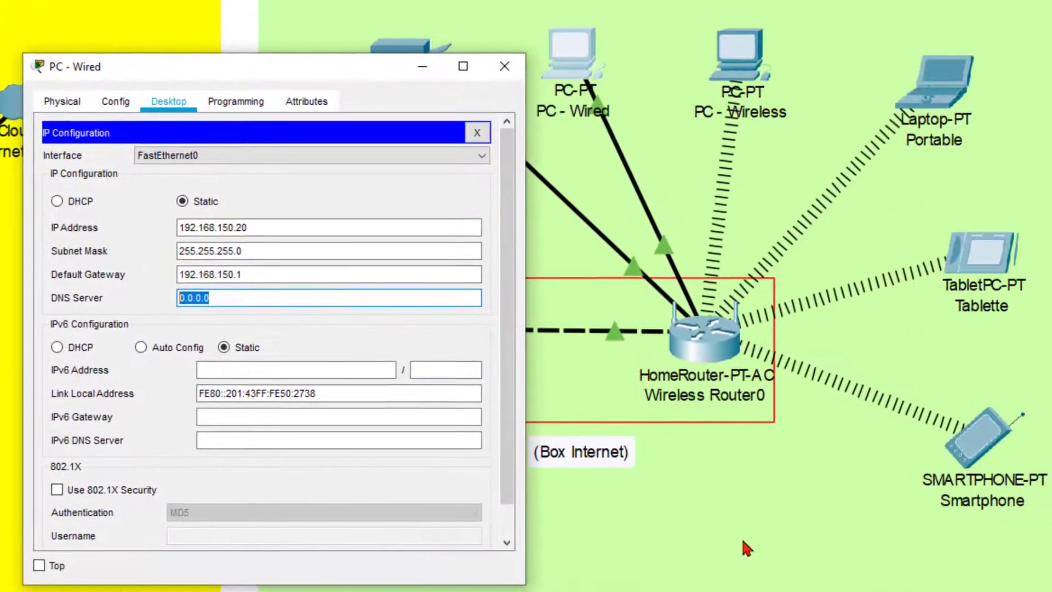
pyautogui.write('1')
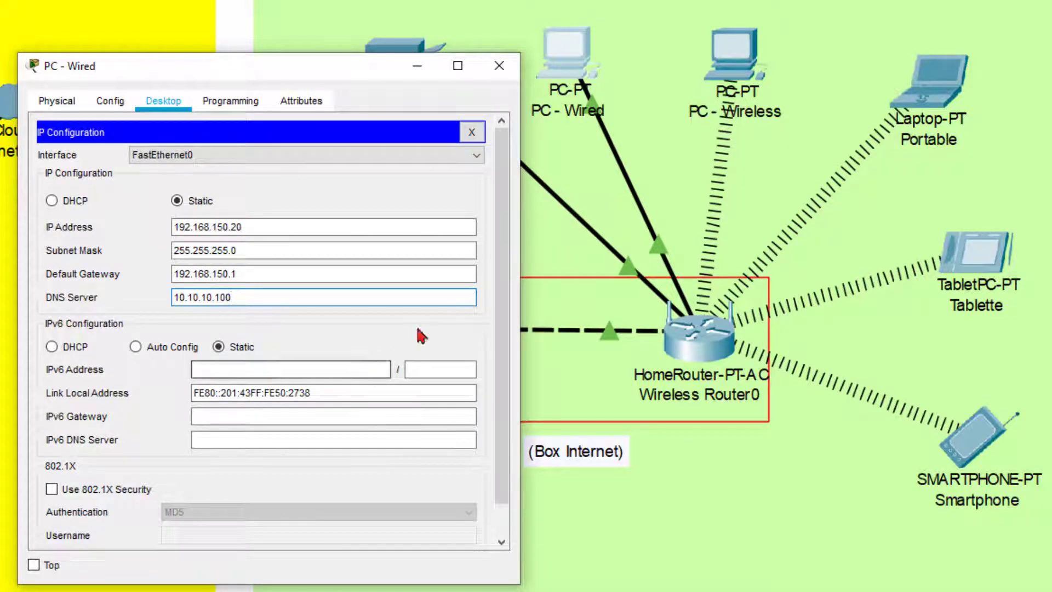
pyautogui.scroll(-1, 423, 474)
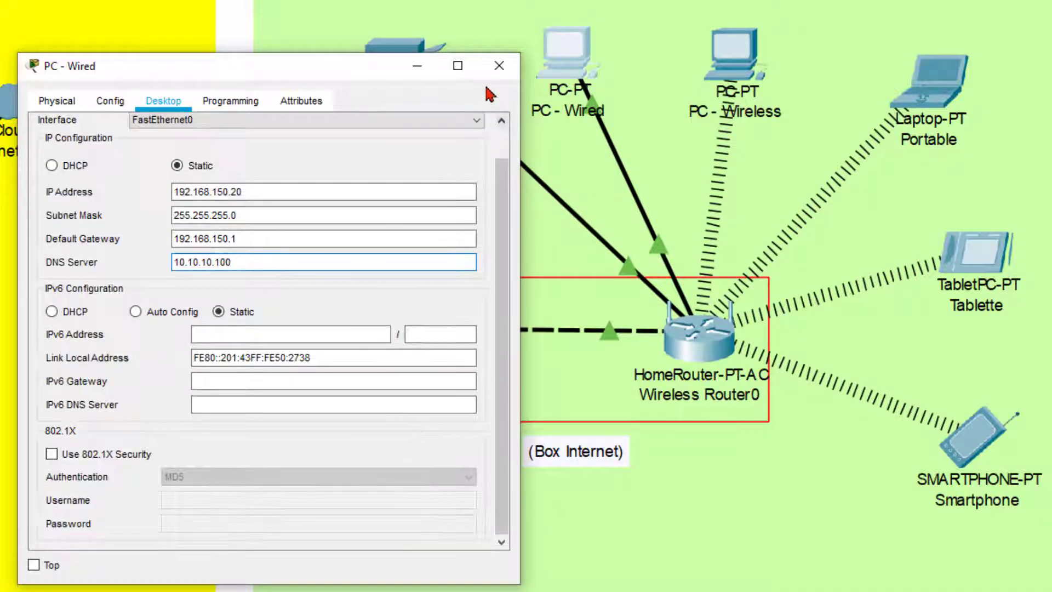
pyautogui.click(500, 66)
# - Run ipconfig and ipconfig /all in PC - Wired's command prompt to check its IP settings
pyautogui.click(563, 54)
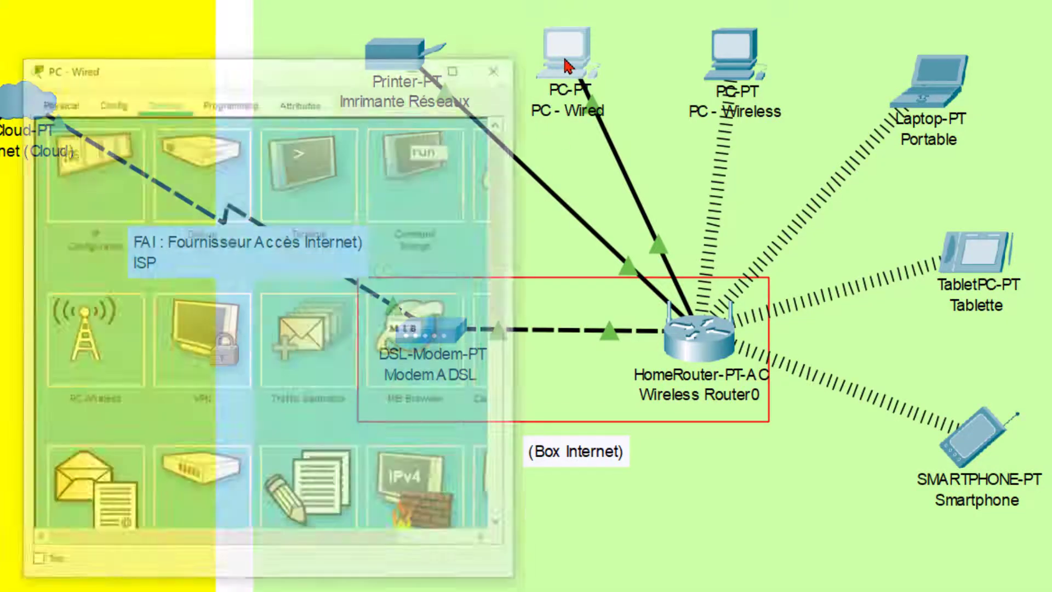
pyautogui.click(421, 185)
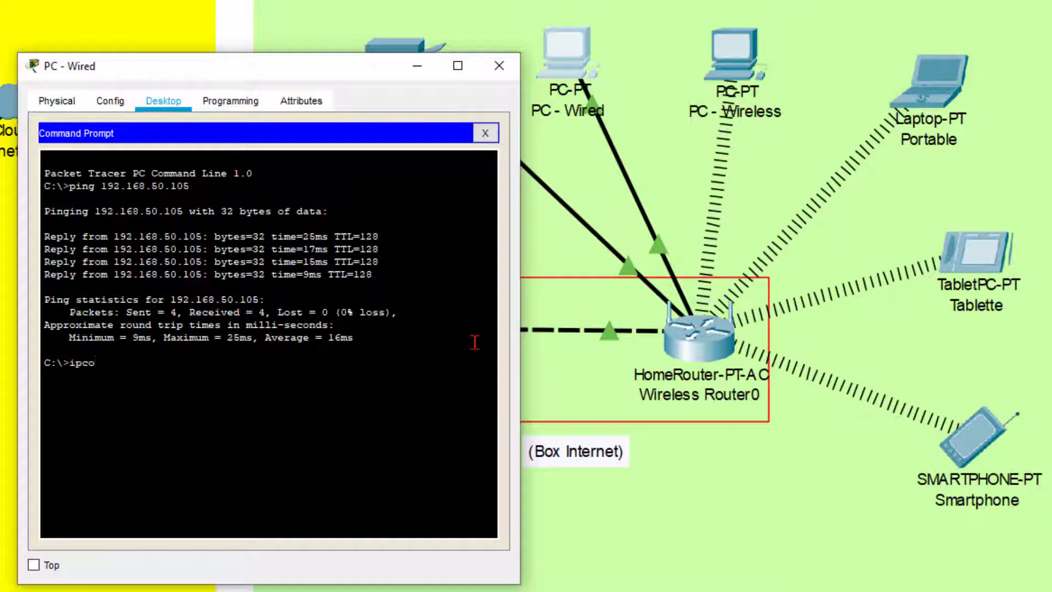
pyautogui.write('ipconfig')
pyautogui.press('Return')
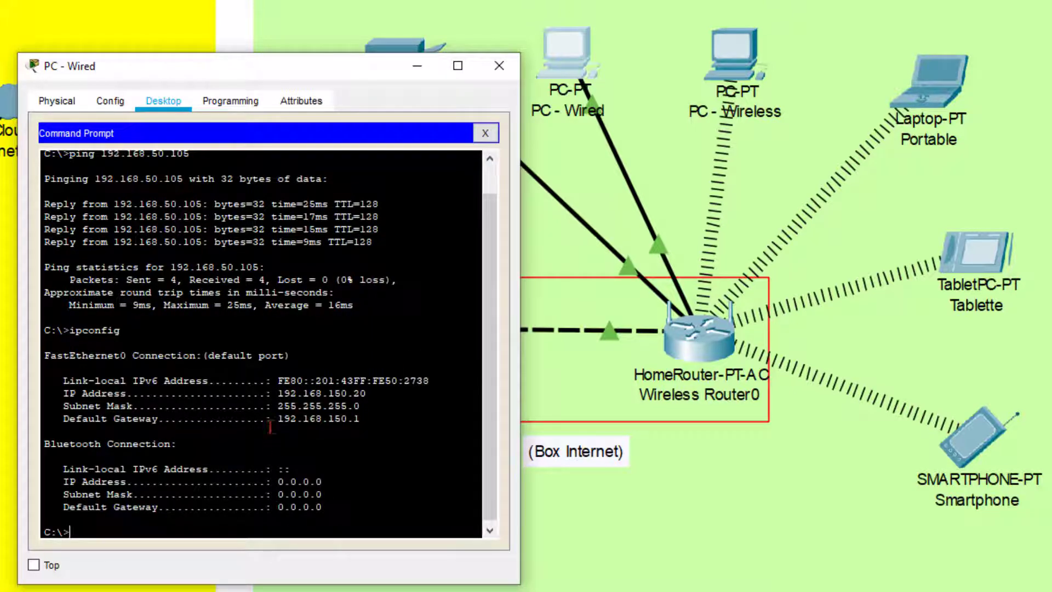
pyautogui.press('Up')
pyautogui.write('/all')
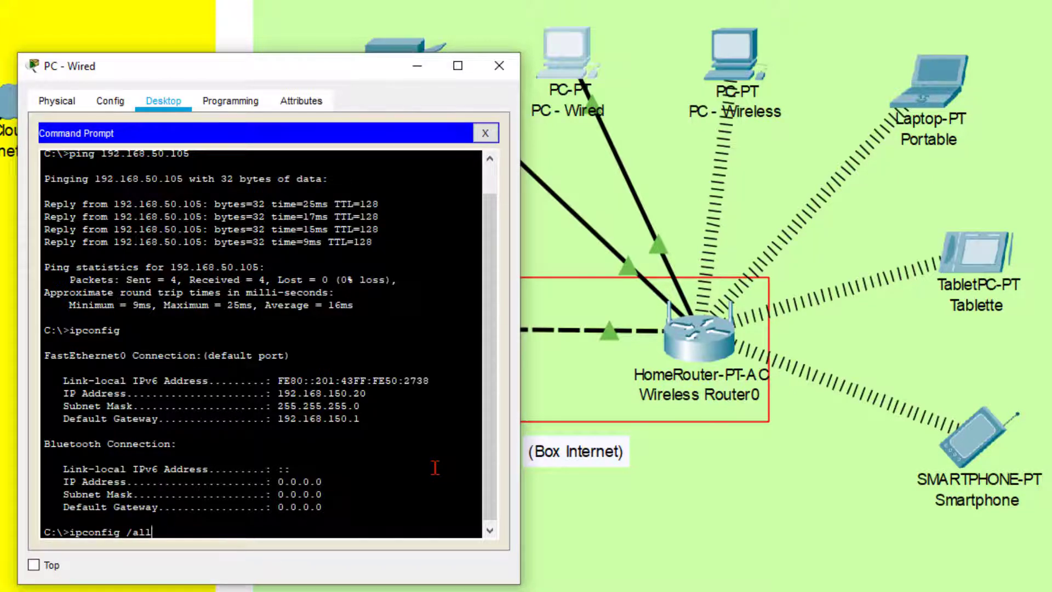
pyautogui.press('Return')
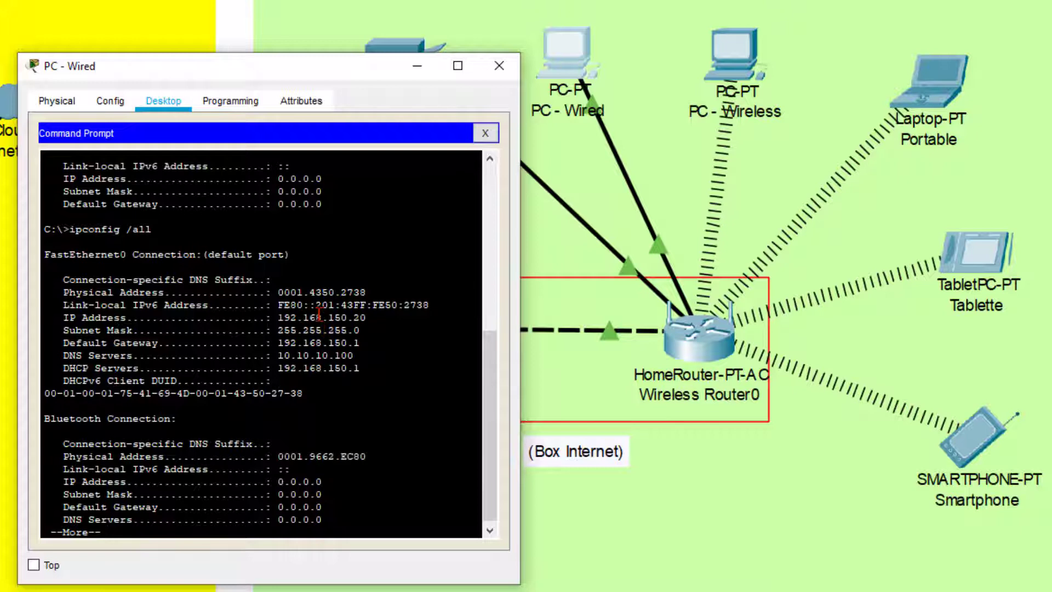
# - Switch the Smartphone to static addressing with IP address 192.168.150.40 and subnet mask 255.255.255.0
pyautogui.moveTo(278, 318); pyautogui.dragTo(382, 318)
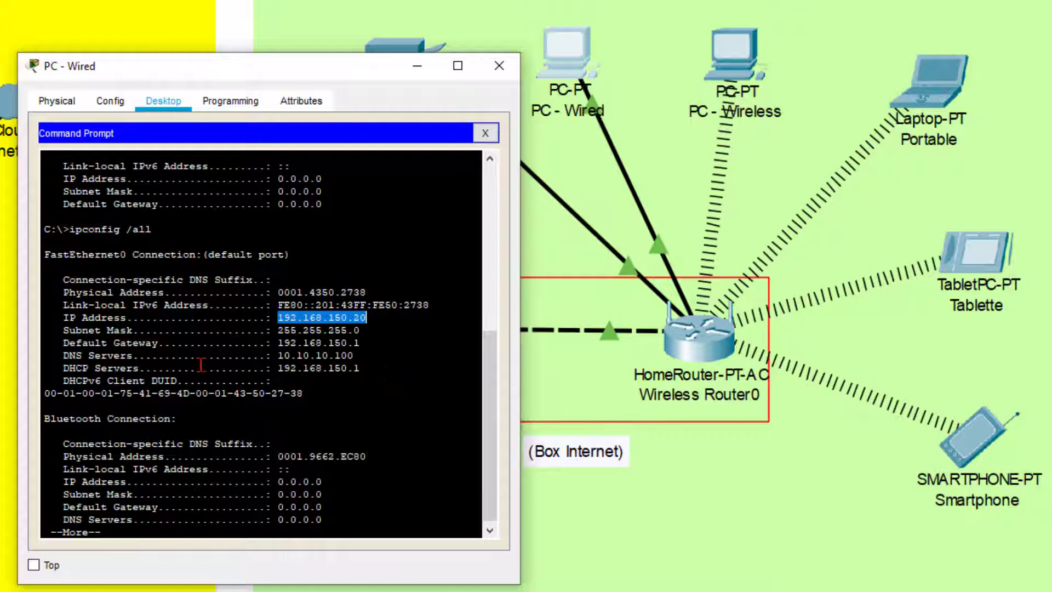
pyautogui.click(499, 67)
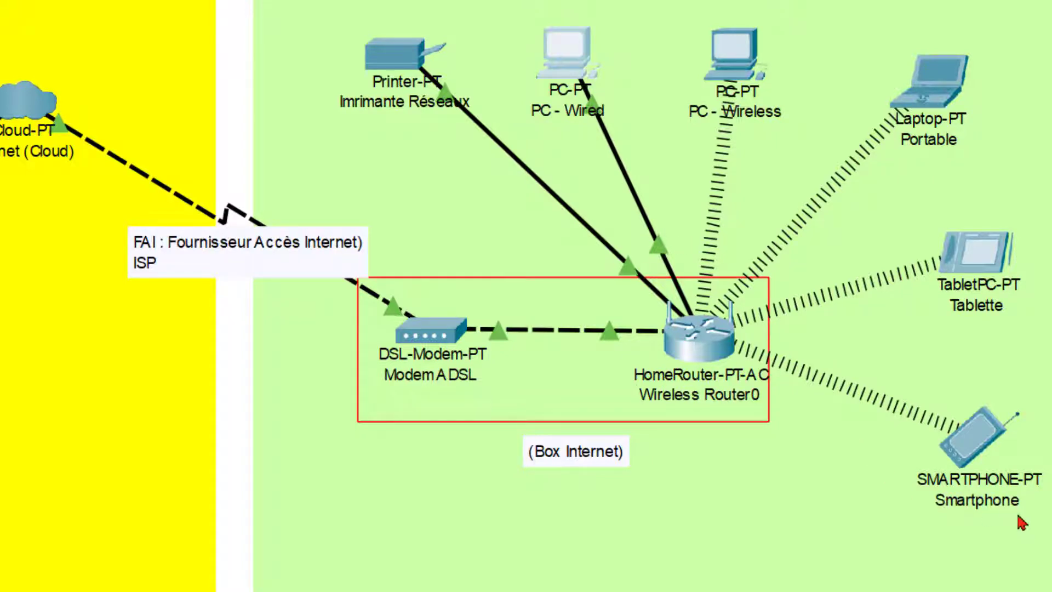
pyautogui.click(969, 448)
pyautogui.click(89, 193)
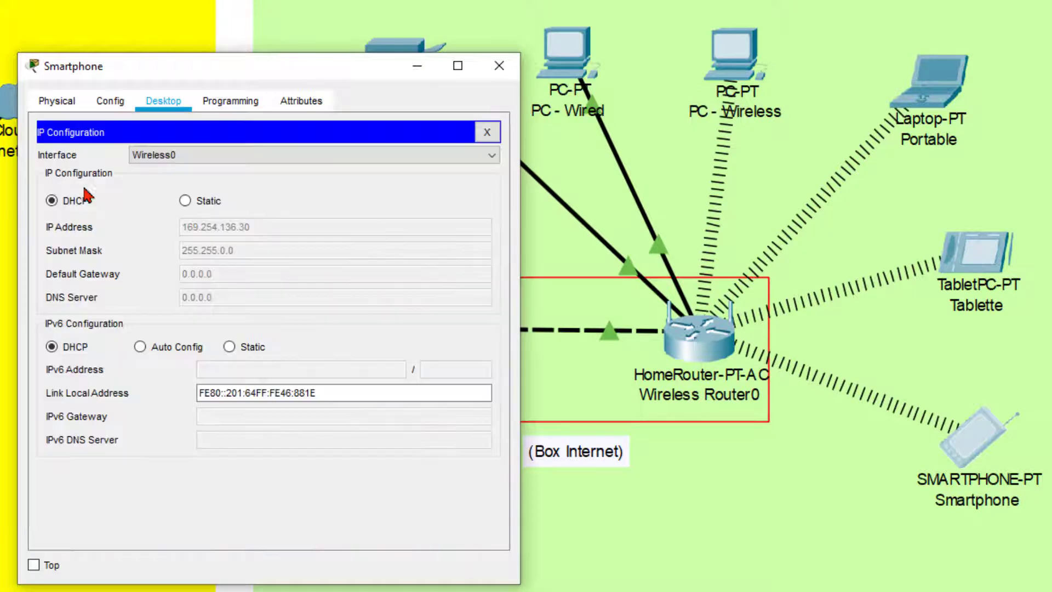
pyautogui.click(185, 200)
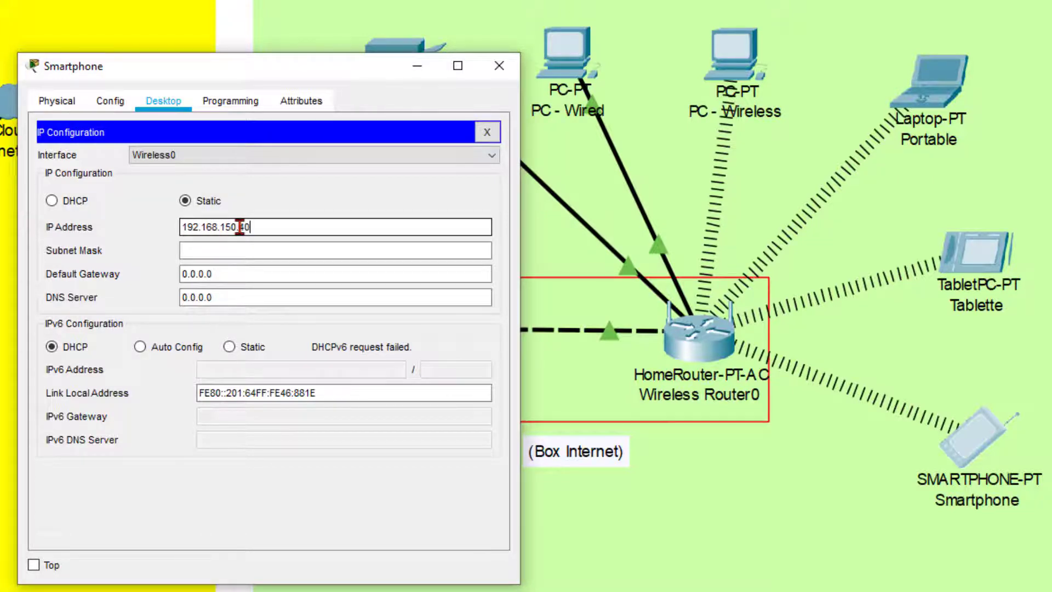
pyautogui.click(198, 253)
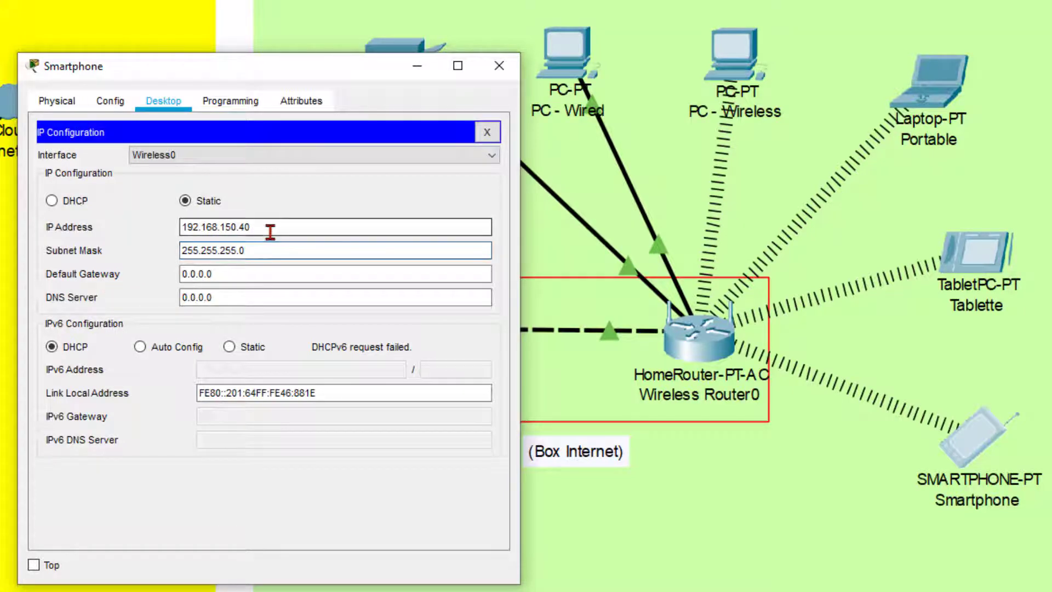
# - Set the Smartphone's default gateway to 192.168.150.1 and its DNS server to 10.10.10.100
pyautogui.moveTo(270, 231); pyautogui.dragTo(82, 234)
pyautogui.hotkey('ctrl', 'c')
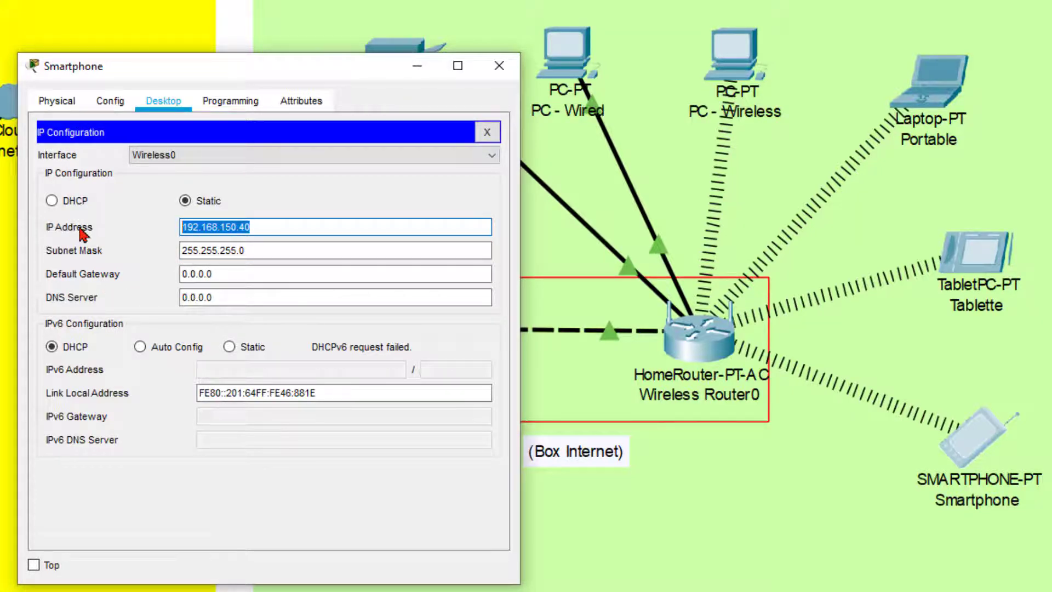
pyautogui.moveTo(228, 277); pyautogui.dragTo(108, 272)
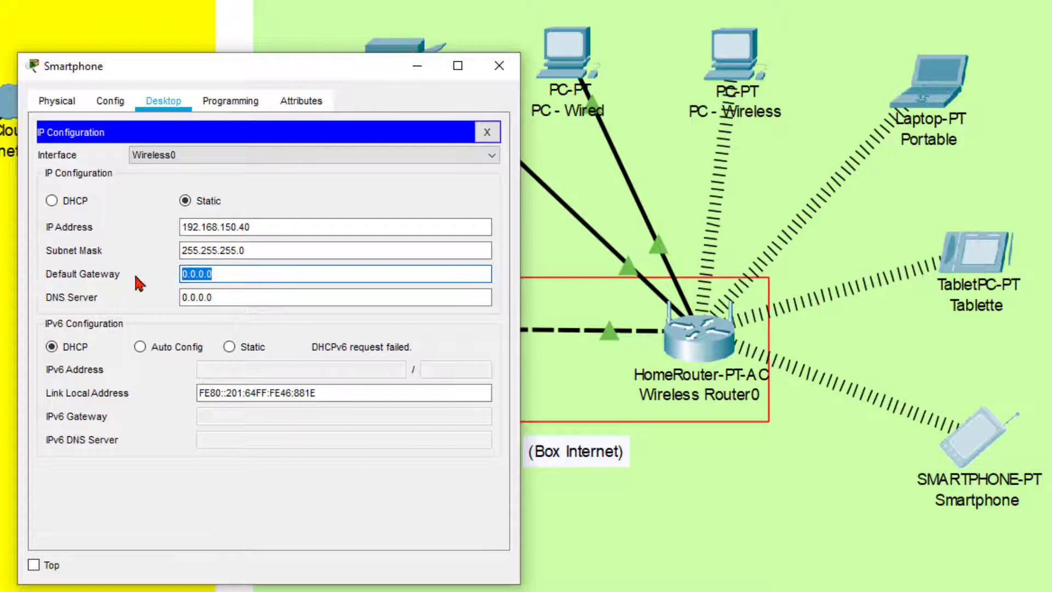
pyautogui.hotkey('ctrl', 'v')
pyautogui.press('BackSpace')
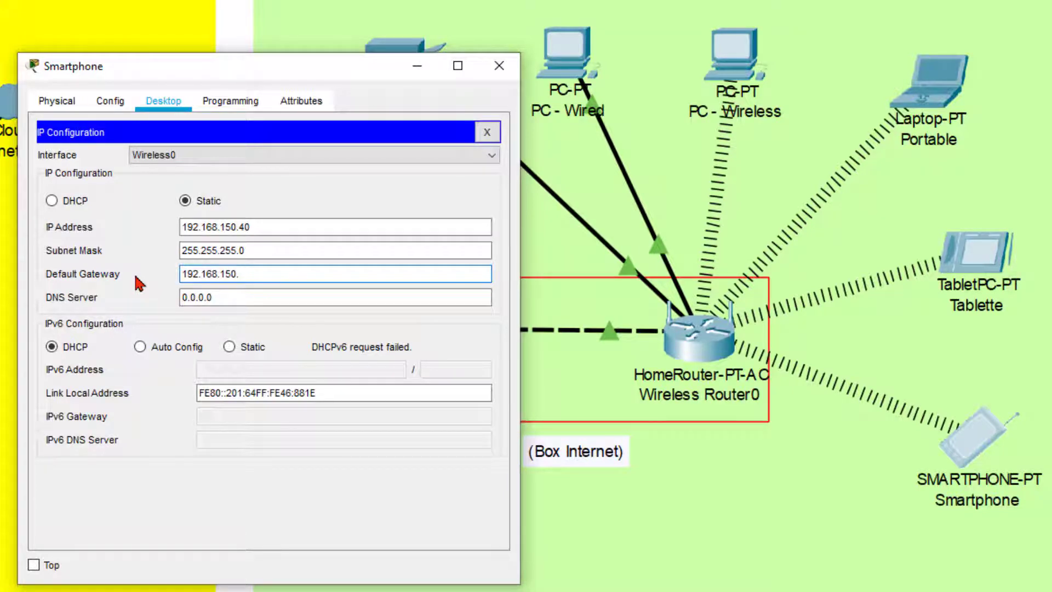
pyautogui.write('1')
pyautogui.click(211, 296)
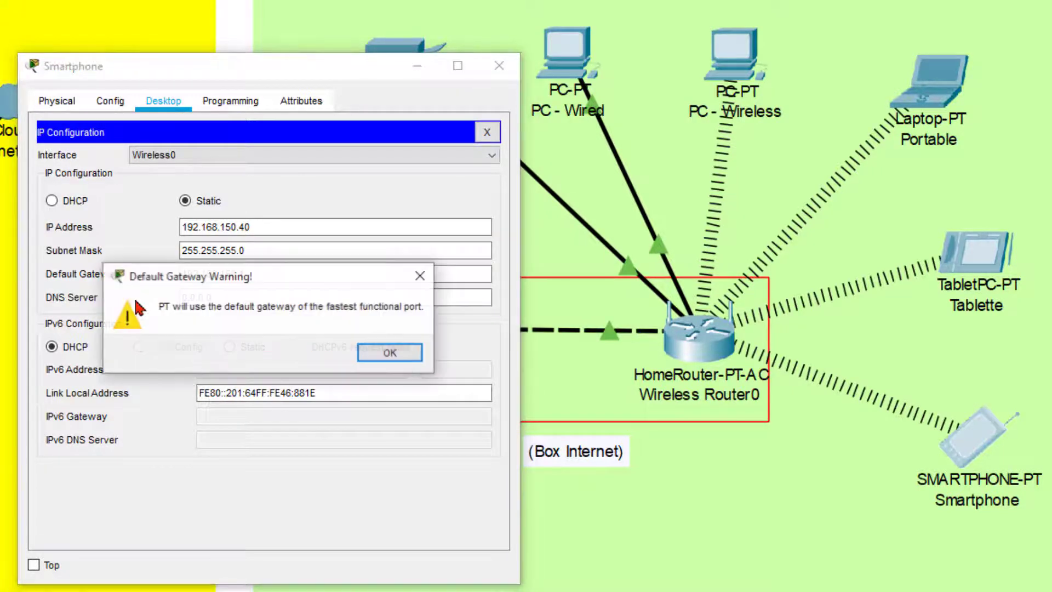
pyautogui.click(390, 353)
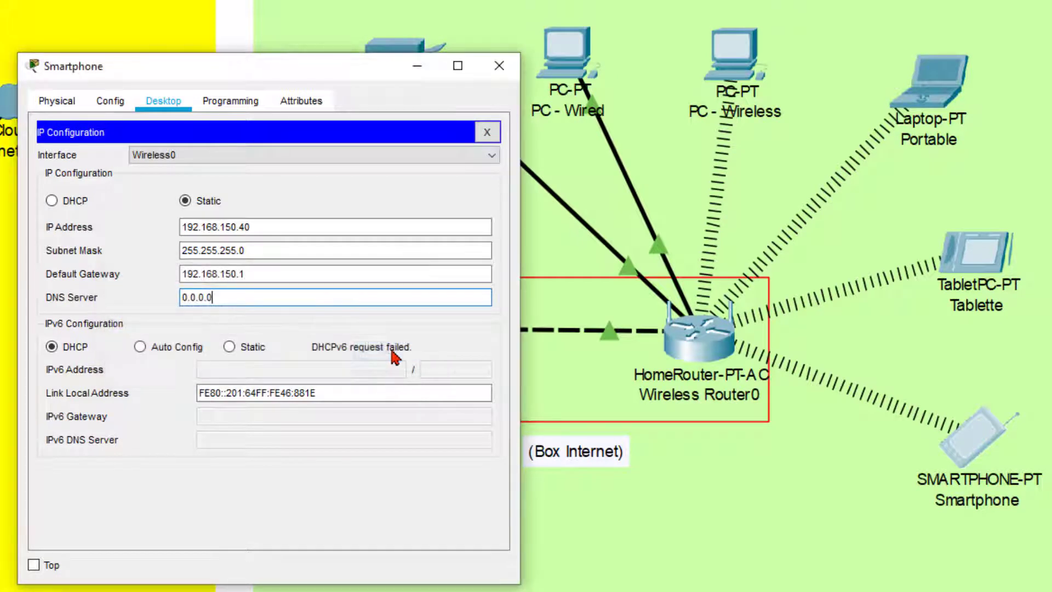
pyautogui.click(271, 296)
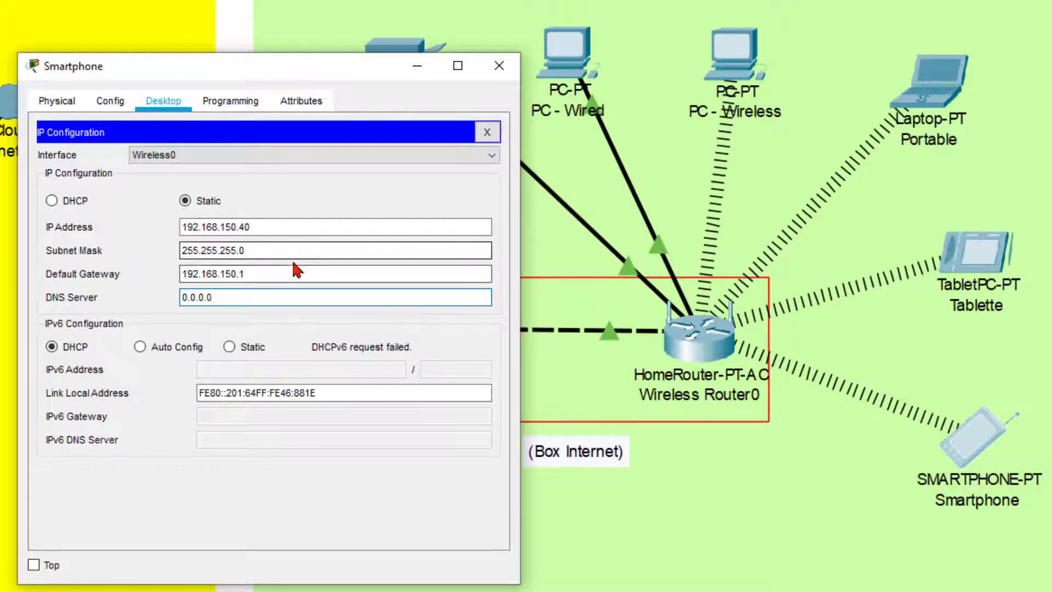
pyautogui.moveTo(230, 293); pyautogui.dragTo(141, 298)
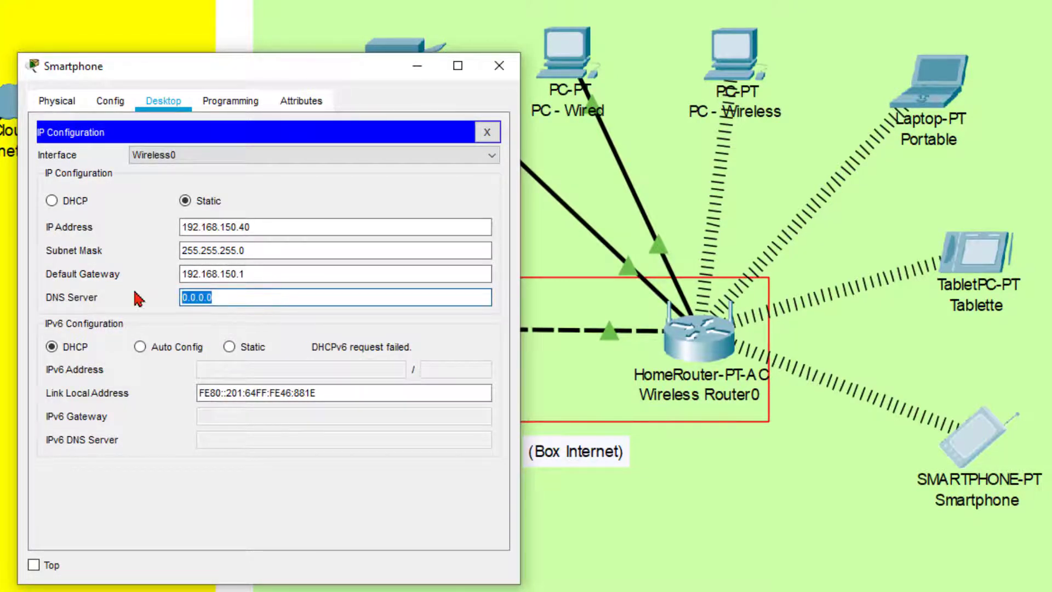
pyautogui.write('1')
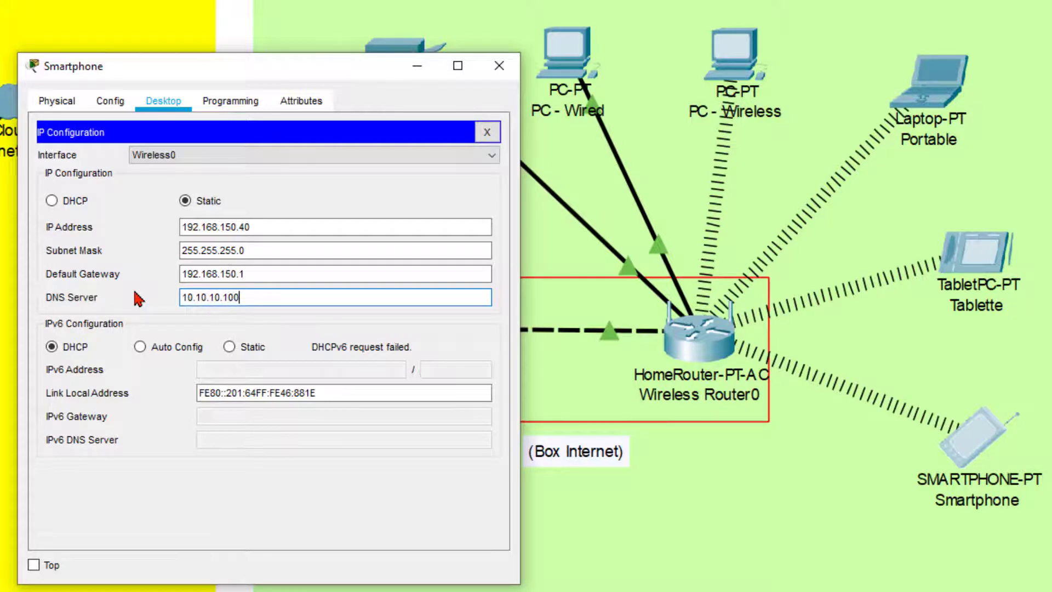
pyautogui.click(498, 65)
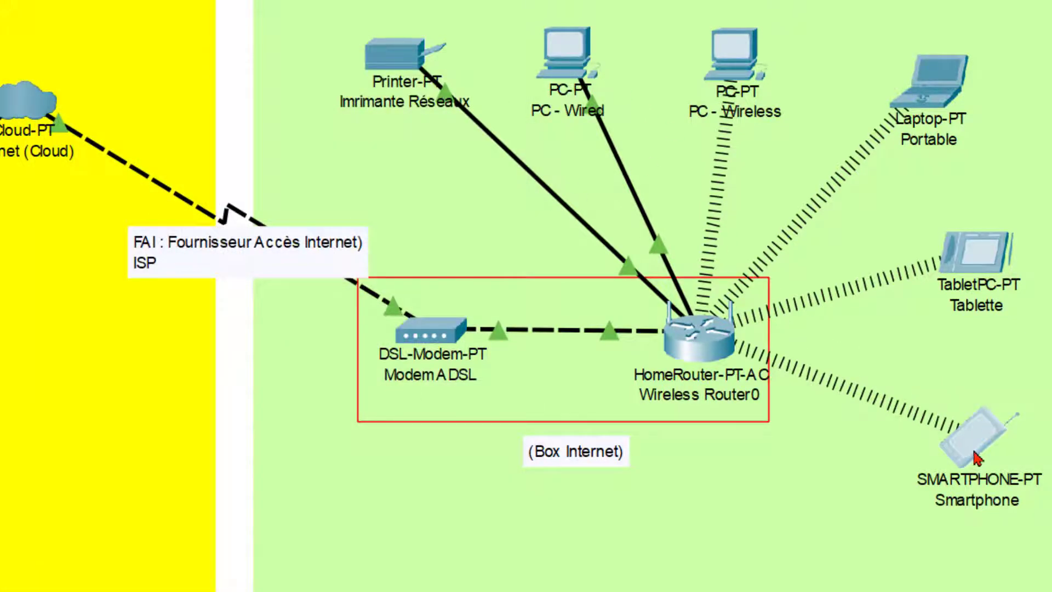
# - Review the static IP configuration of PC - Wired
pyautogui.click(572, 54)
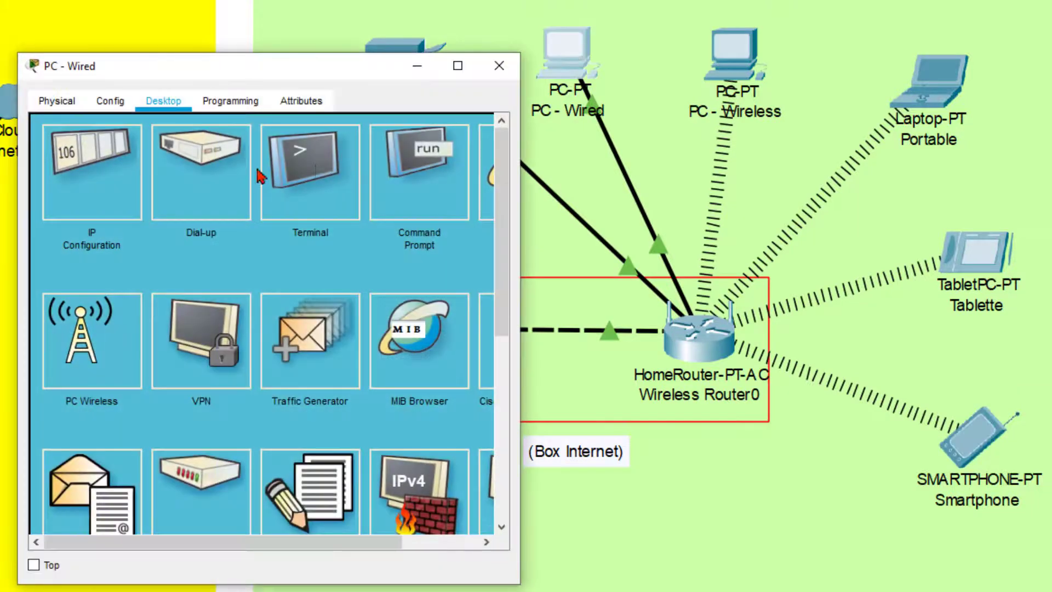
pyautogui.click(100, 184)
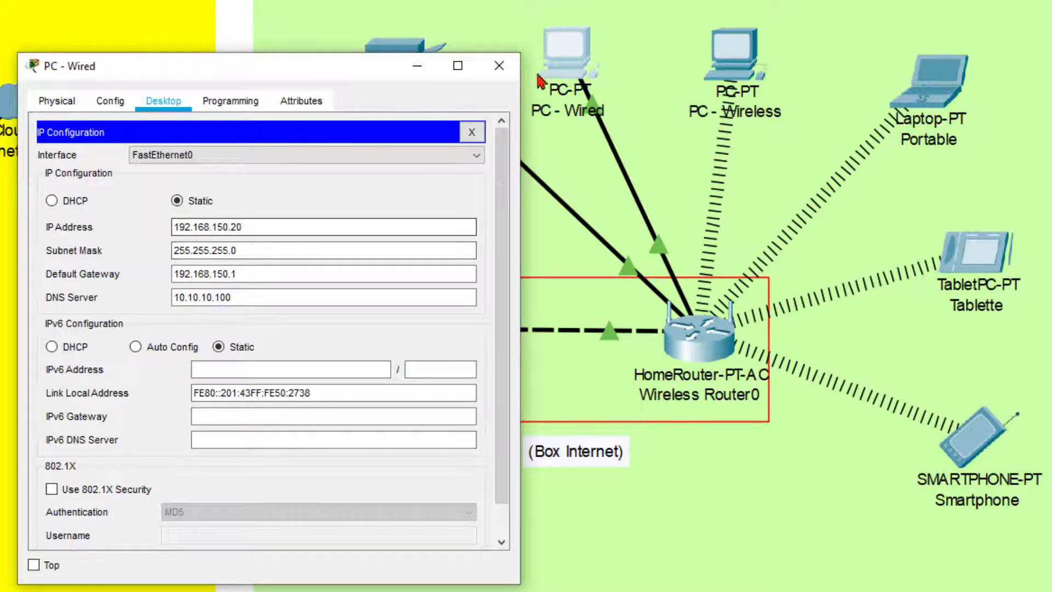
pyautogui.click(499, 66)
# - In PC - Wired's command prompt, page through the rest of the ipconfig /all output and ping the Smartphone at 192.168.150.40
pyautogui.click(573, 60)
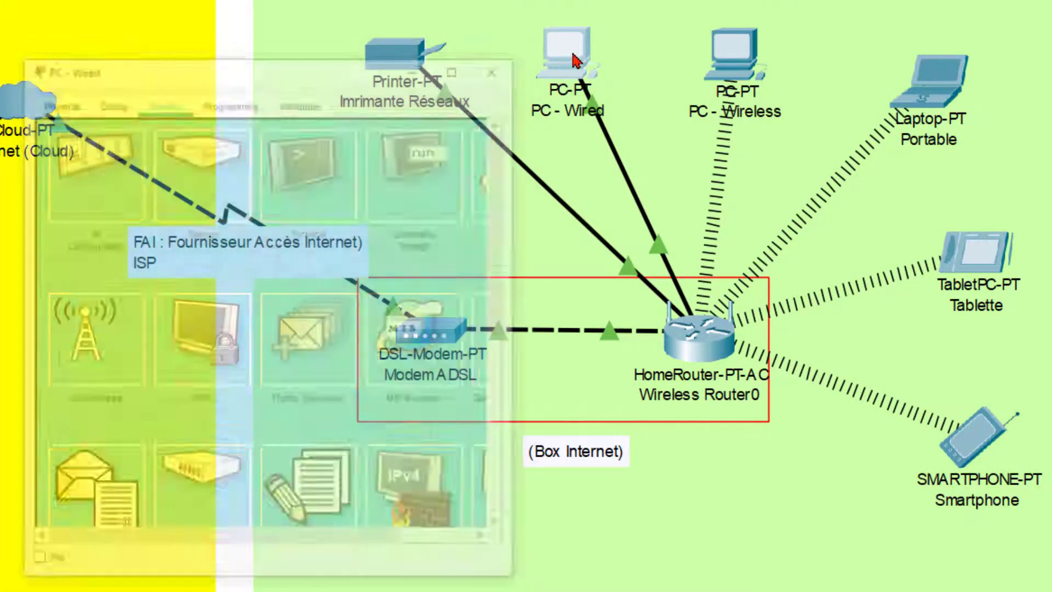
pyautogui.click(433, 171)
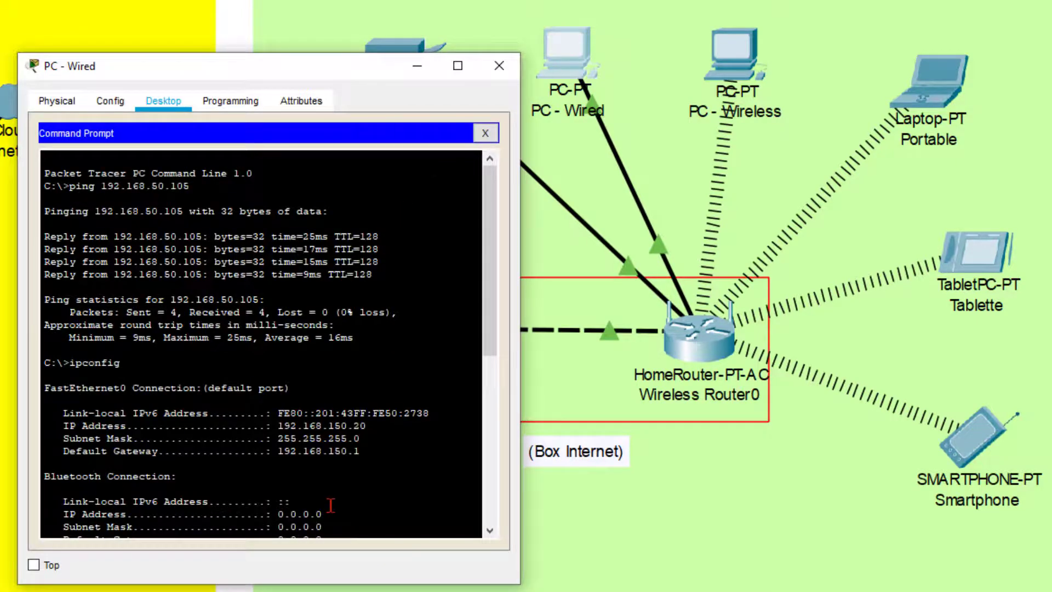
pyautogui.write('ipconfig /all')
pyautogui.press('Return')
pyautogui.press('Return')
pyautogui.press('Return')
pyautogui.press('Return')
pyautogui.press('Return')
pyautogui.press('Return')
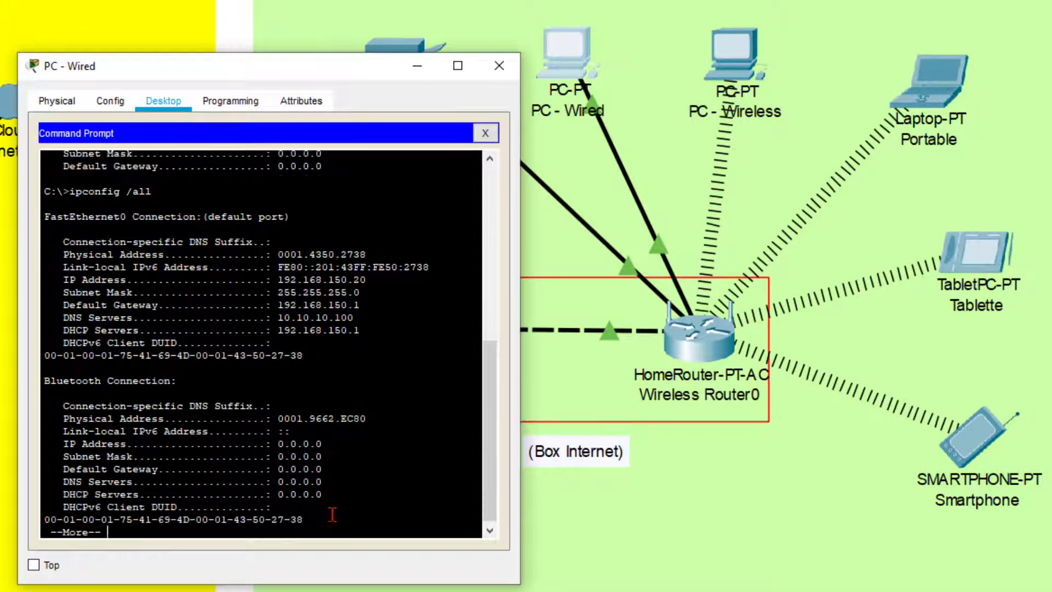
pyautogui.write('pin')
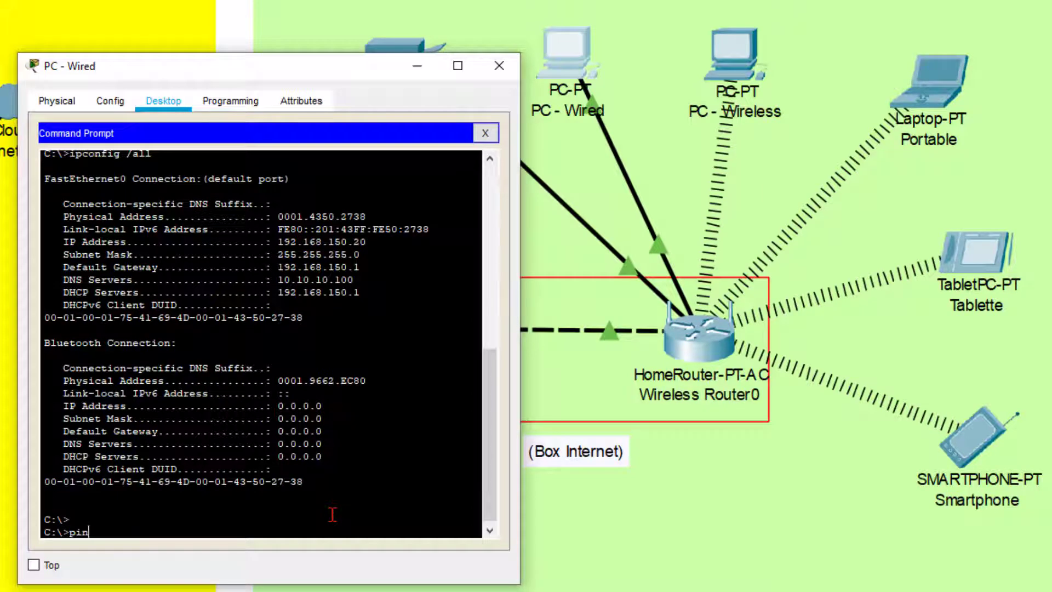
pyautogui.write('g 192.168.150.40')
pyautogui.press('Return')
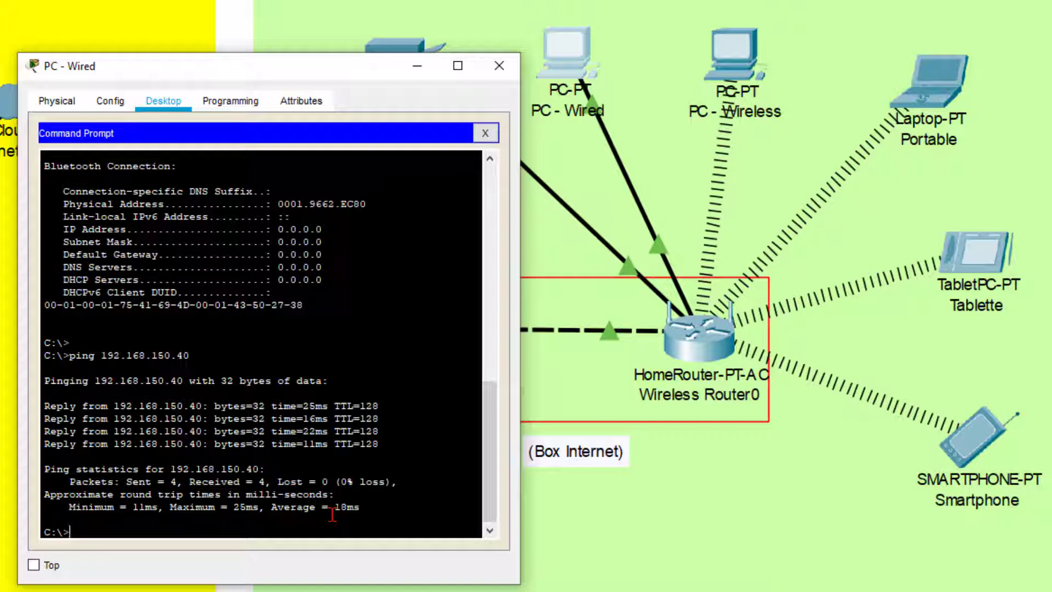
# - Ping the default gateway 192.168.150.1 from PC - Wired
pyautogui.press('Up')
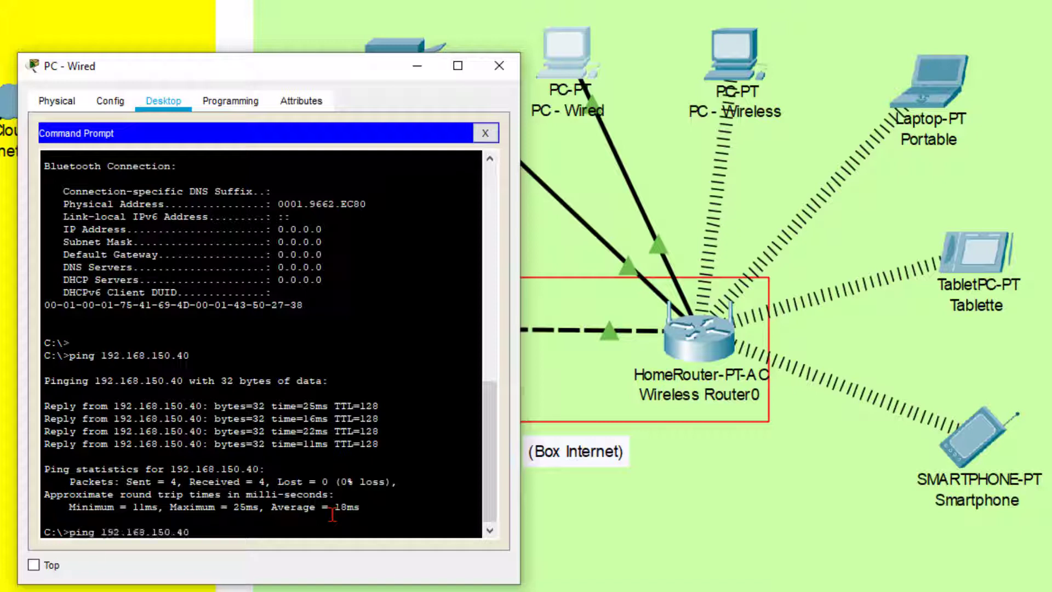
pyautogui.press('BackSpace')
pyautogui.press('BackSpace')
pyautogui.write('1')
pyautogui.press('Return')
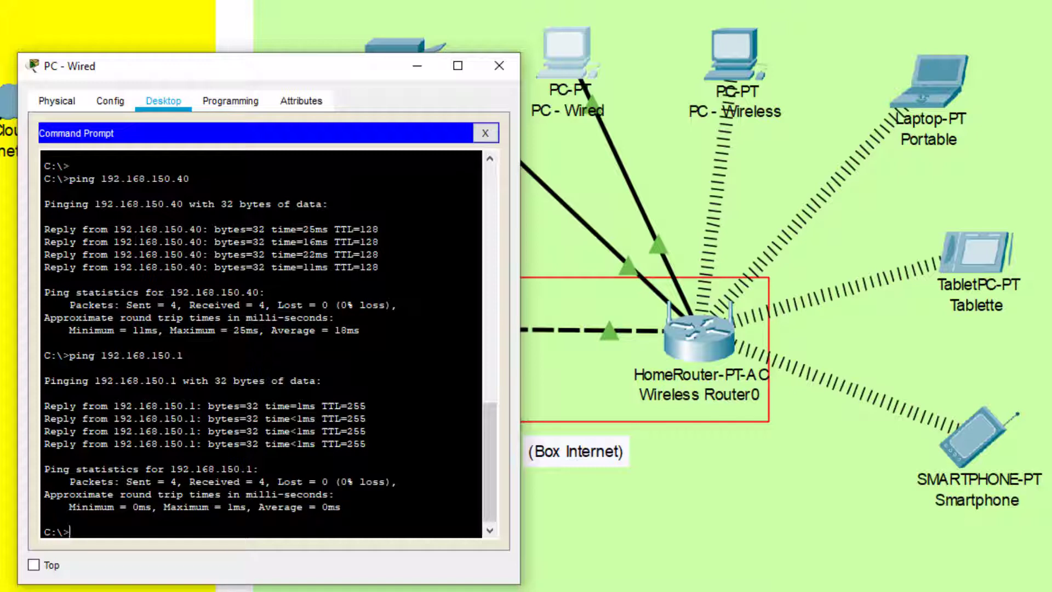
# - Ping the DNS server 10.10.10.100 twice from PC - Wired and close its window
pyautogui.press('Up')
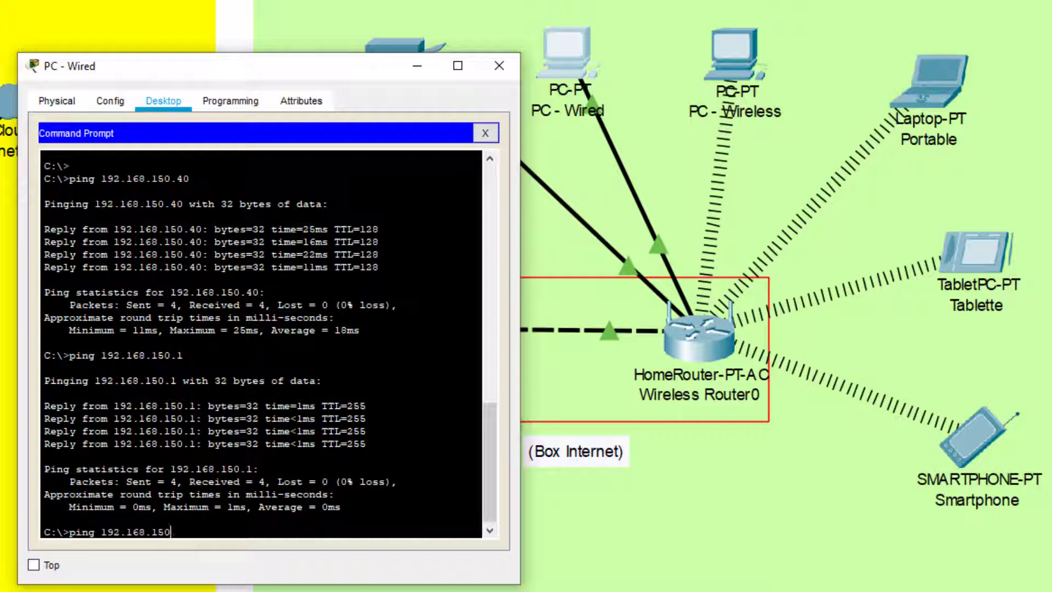
pyautogui.press('BackSpace')
pyautogui.press('BackSpace')
pyautogui.press('BackSpace')
pyautogui.press('BackSpace')
pyautogui.press('BackSpace')
pyautogui.press('BackSpace')
pyautogui.press('BackSpace')
pyautogui.press('BackSpace')
pyautogui.press('BackSpace')
pyautogui.press('BackSpace')
pyautogui.press('BackSpace')
pyautogui.write('10.10.10.100')
pyautogui.press('Return')
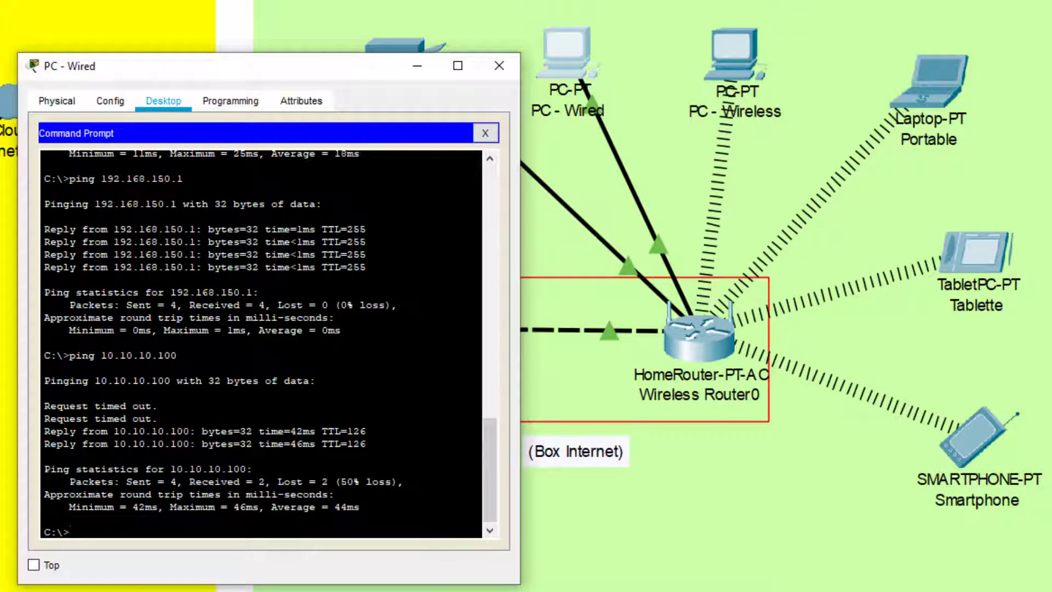
pyautogui.press('Up')
pyautogui.press('Return')
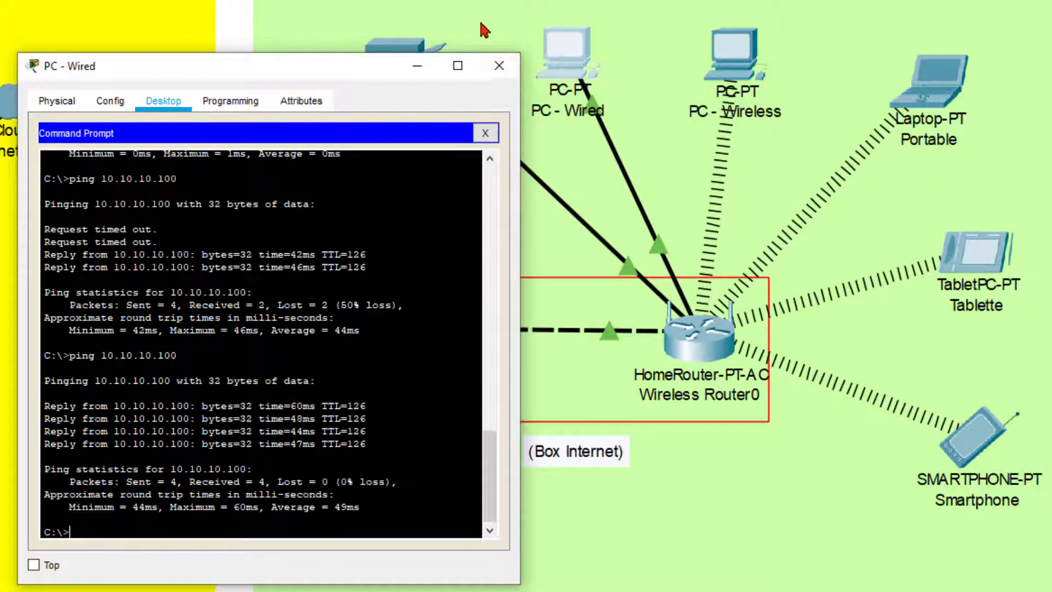
pyautogui.click(499, 66)
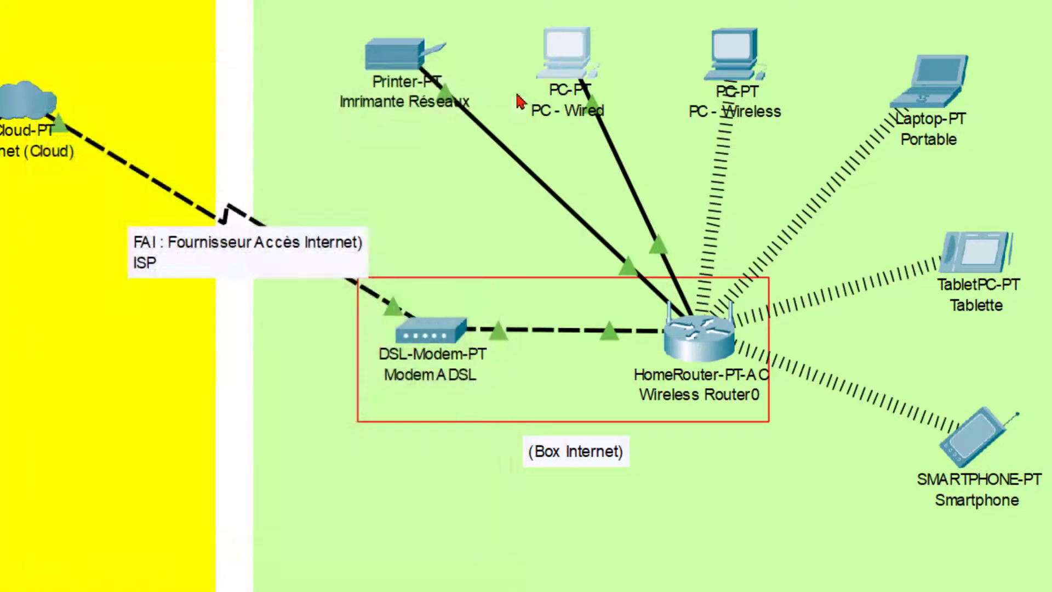
# - From the Smartphone's command prompt, ping PC - Wired at 192.168.150.20 and the default gateway 192.168.150.1
pyautogui.click(964, 444)
pyautogui.click(336, 190)
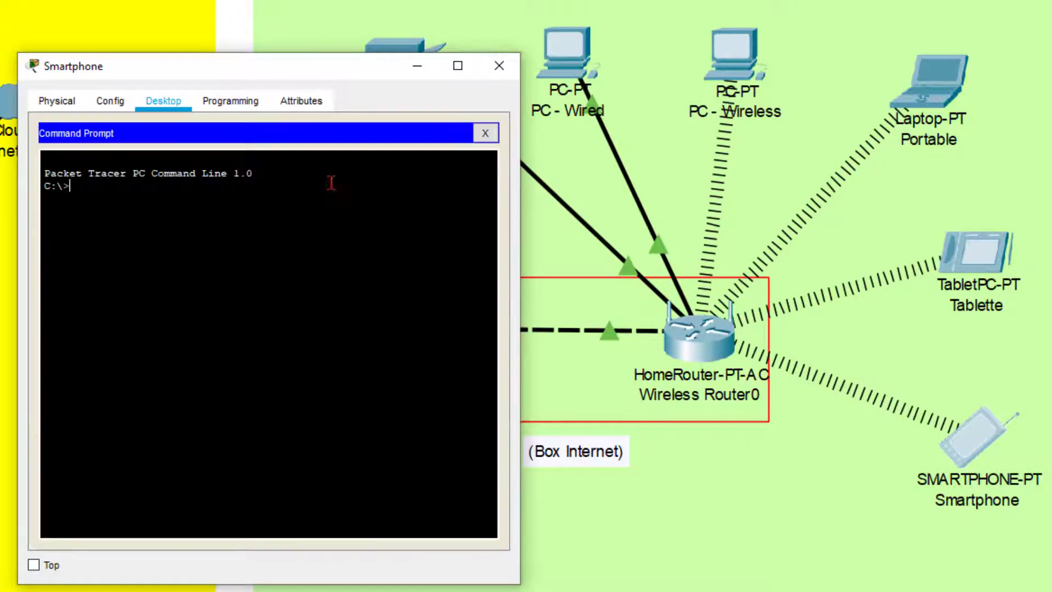
pyautogui.write('ping 192.168.150.20')
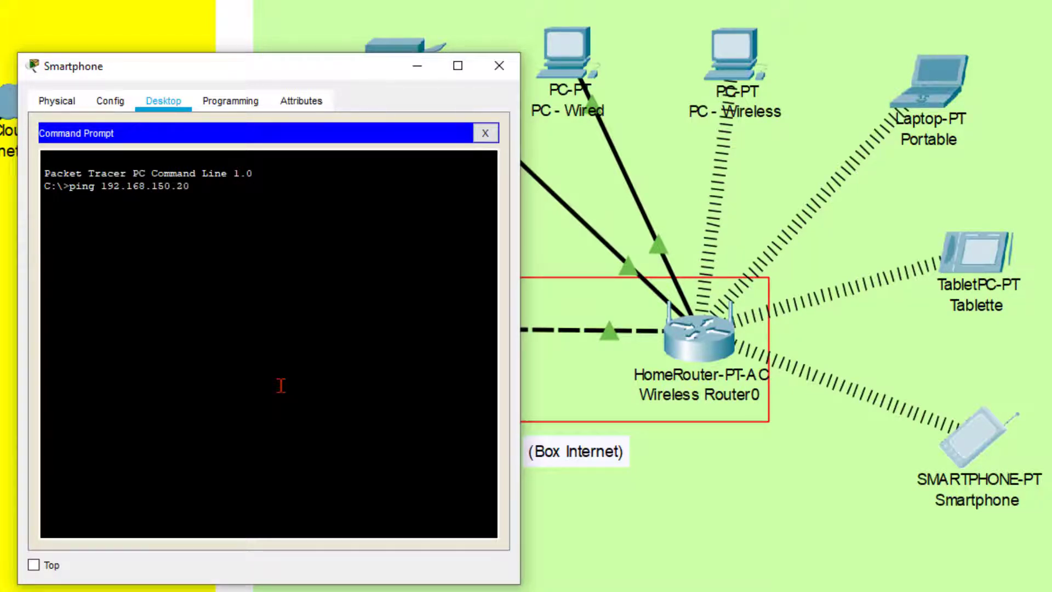
pyautogui.press('Return')
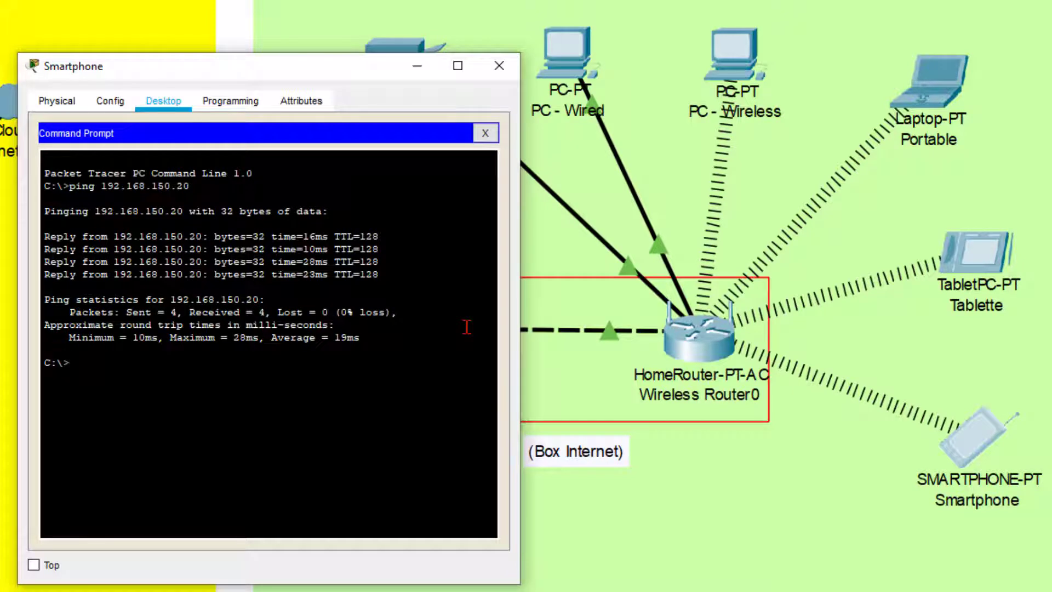
pyautogui.press('Up')
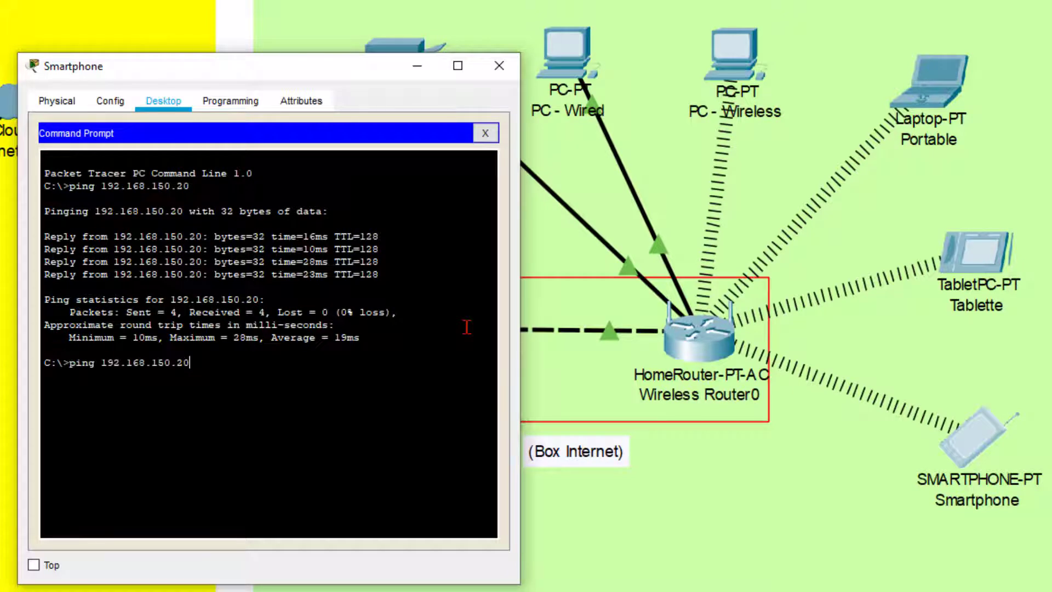
pyautogui.press('BackSpace')
pyautogui.press('Return')
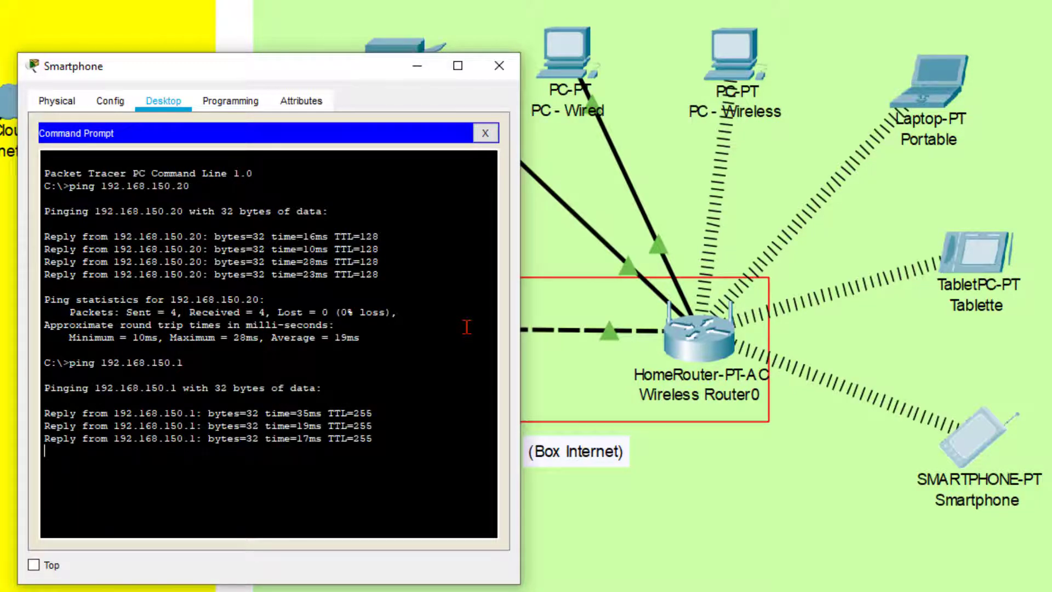
# - Ping the DNS server 10.10.10.100 from the Smartphone and close its window
pyautogui.write('pi')
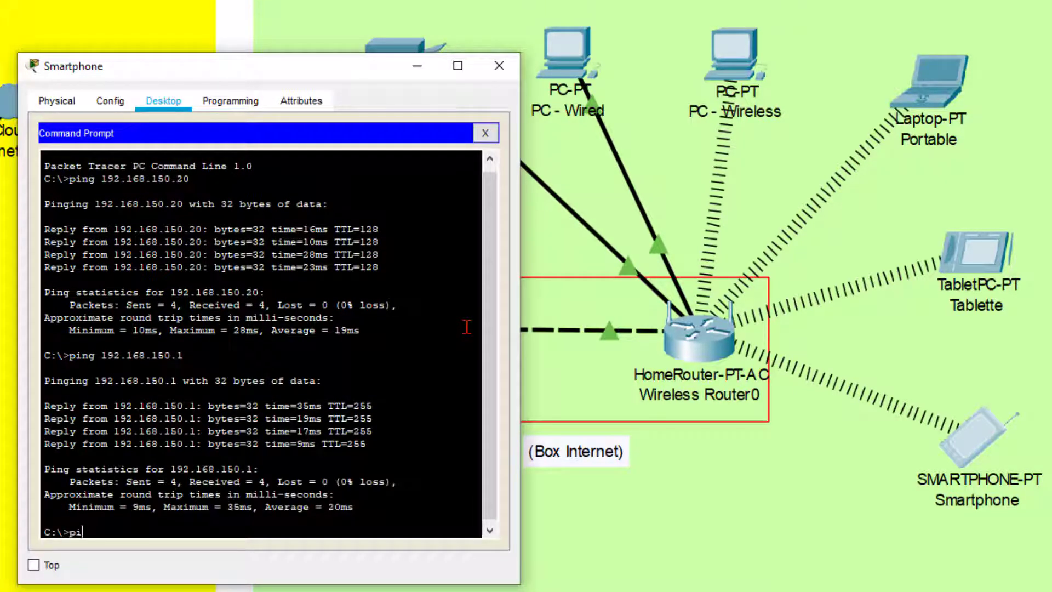
pyautogui.write('ng 10.10.10.100')
pyautogui.press('Return')
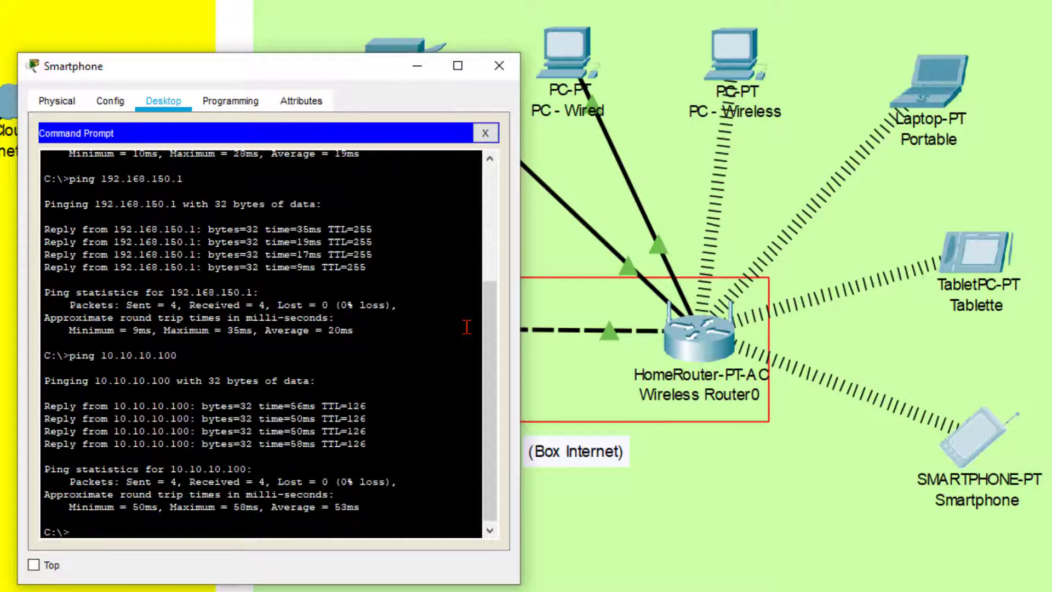
pyautogui.click(515, 67)
pyautogui.click(567, 59)
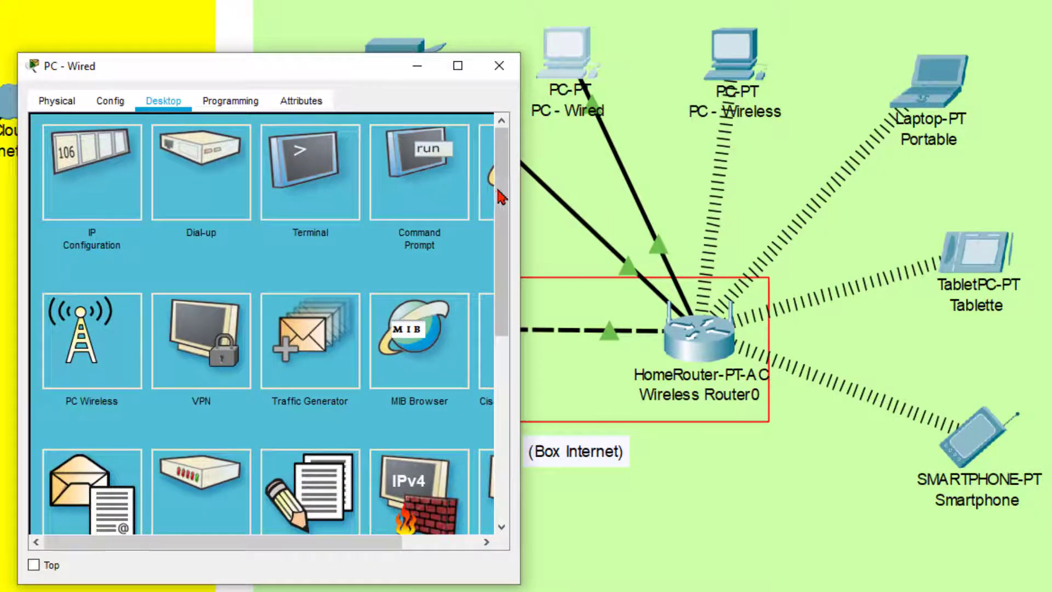
pyautogui.moveTo(520, 195); pyautogui.dragTo(618, 197)
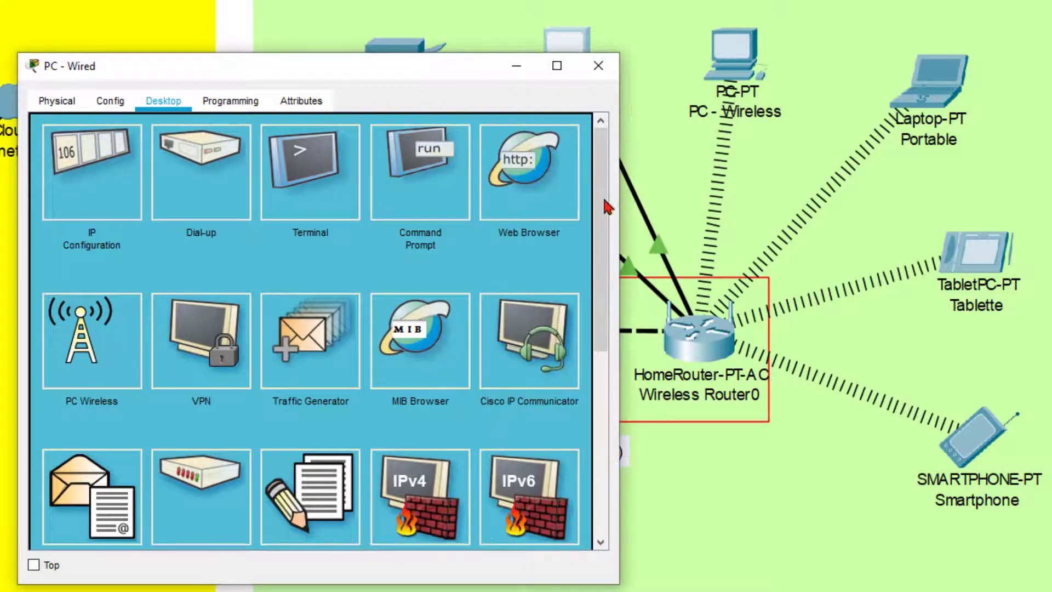
pyautogui.click(534, 184)
pyautogui.click(167, 157)
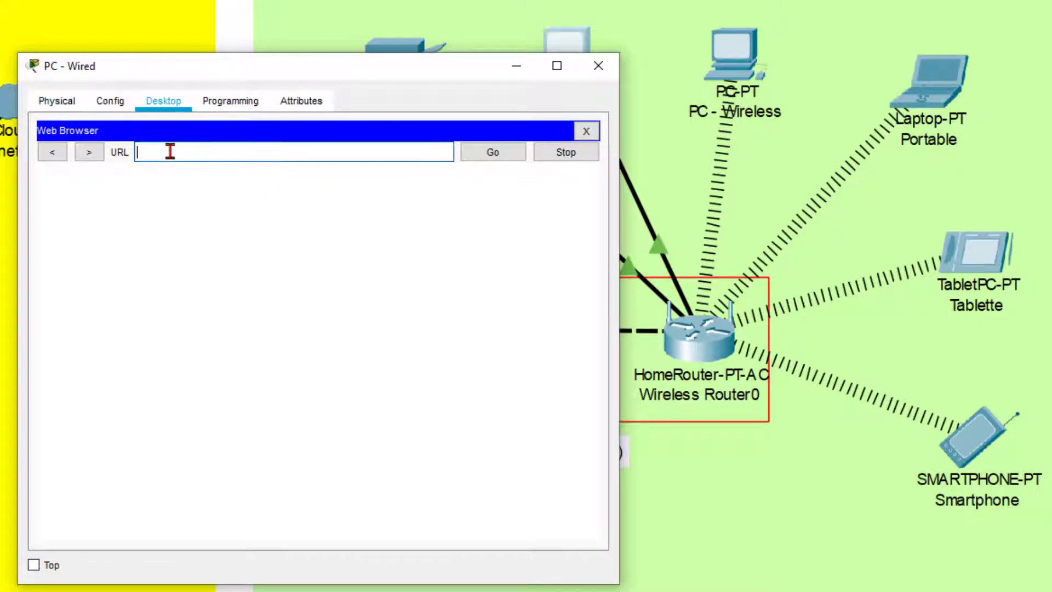
pyautogui.write('www')
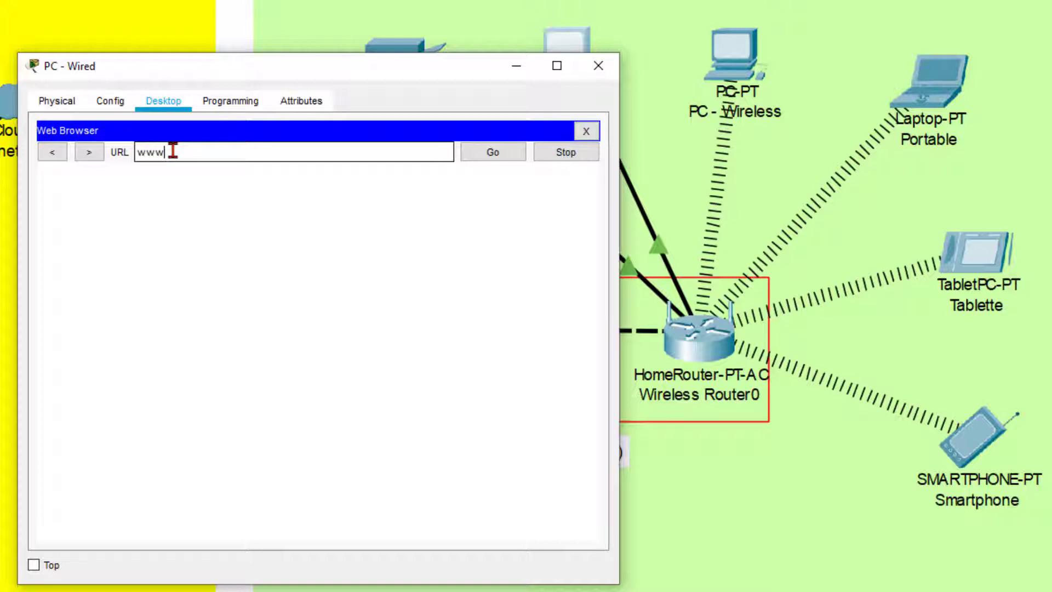
pyautogui.write('.bac')
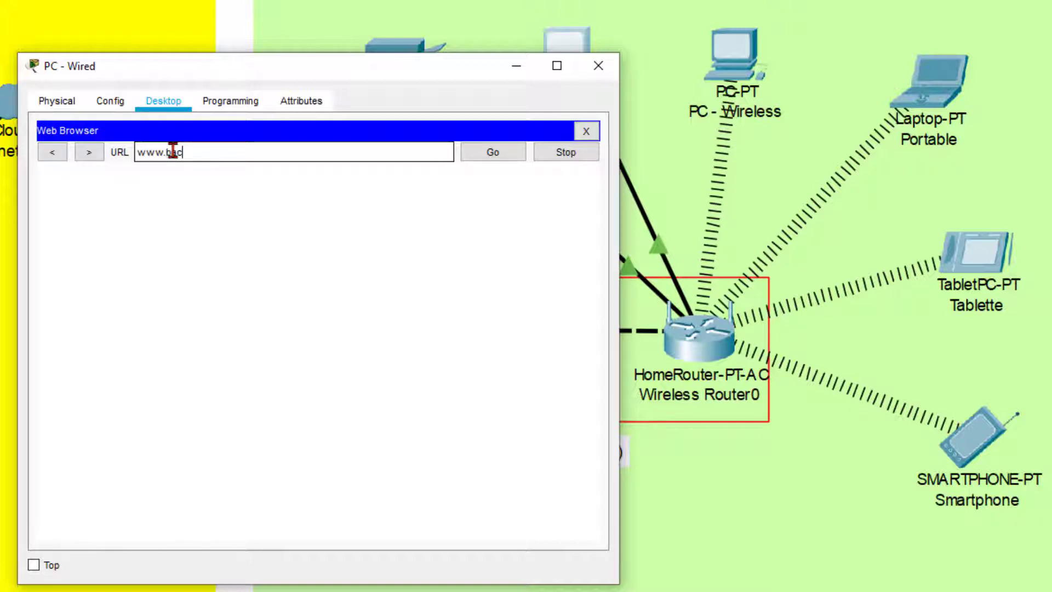
pyautogui.write('pro.com')
pyautogui.press('Return')
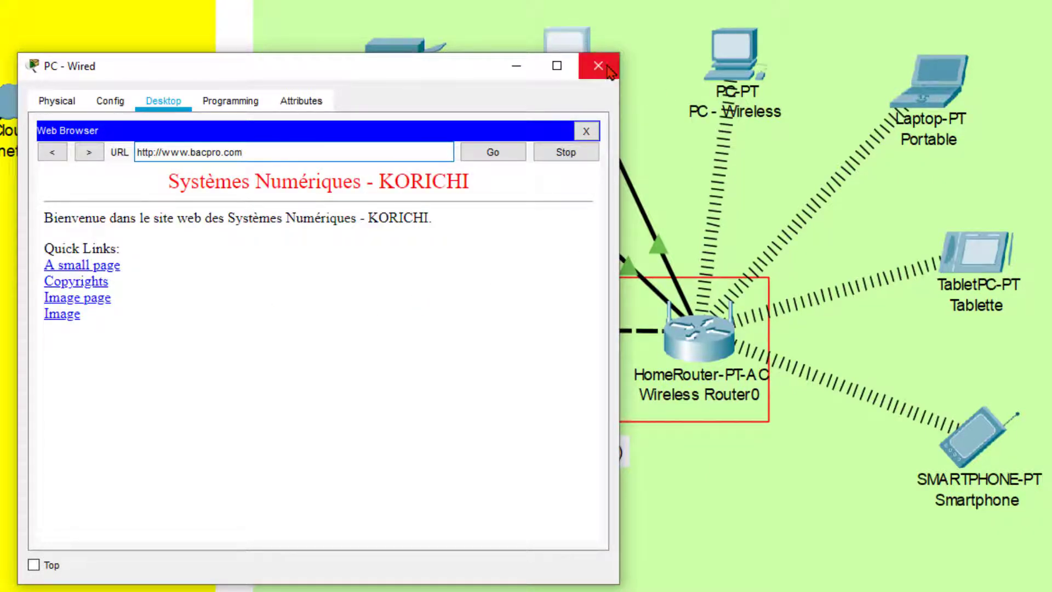
pyautogui.click(599, 66)
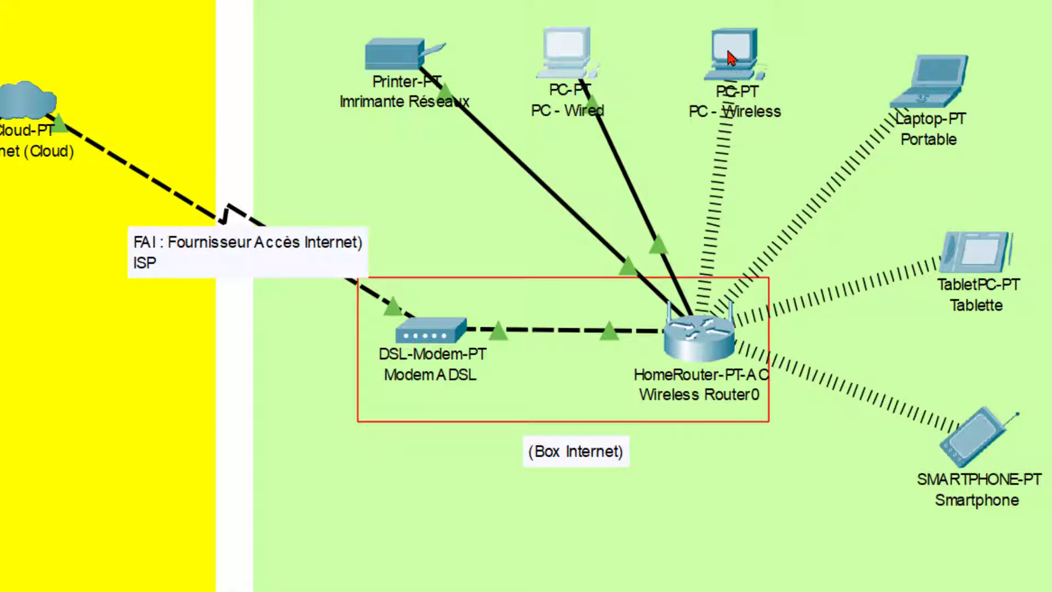
# - Switch PC - Wireless to static IPv4 addressing with IP address 192.168.200.10 and subnet mask 255.255.255.0
pyautogui.moveTo(994, 262)
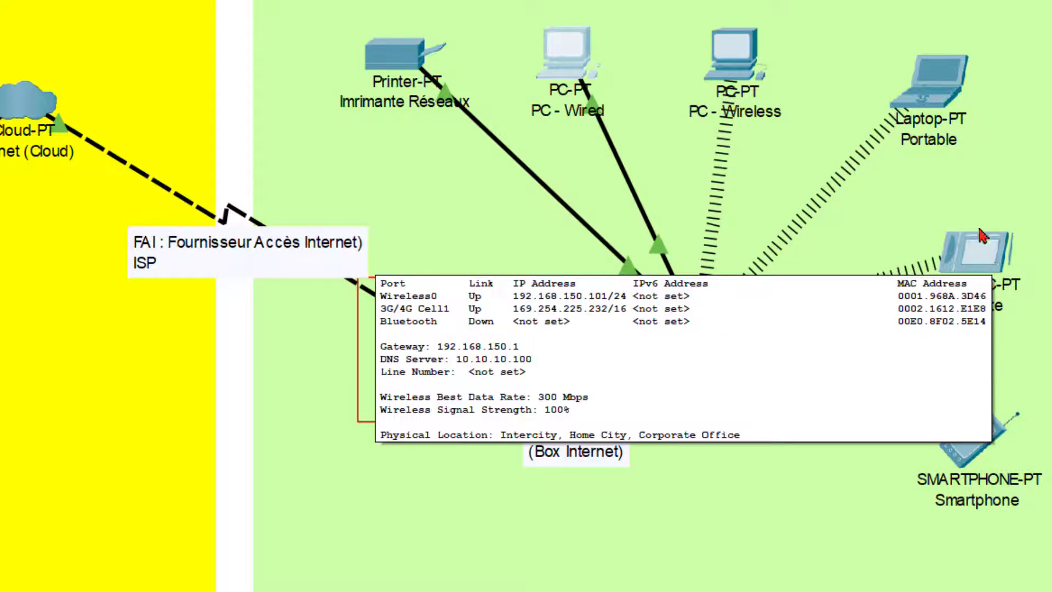
pyautogui.click(736, 55)
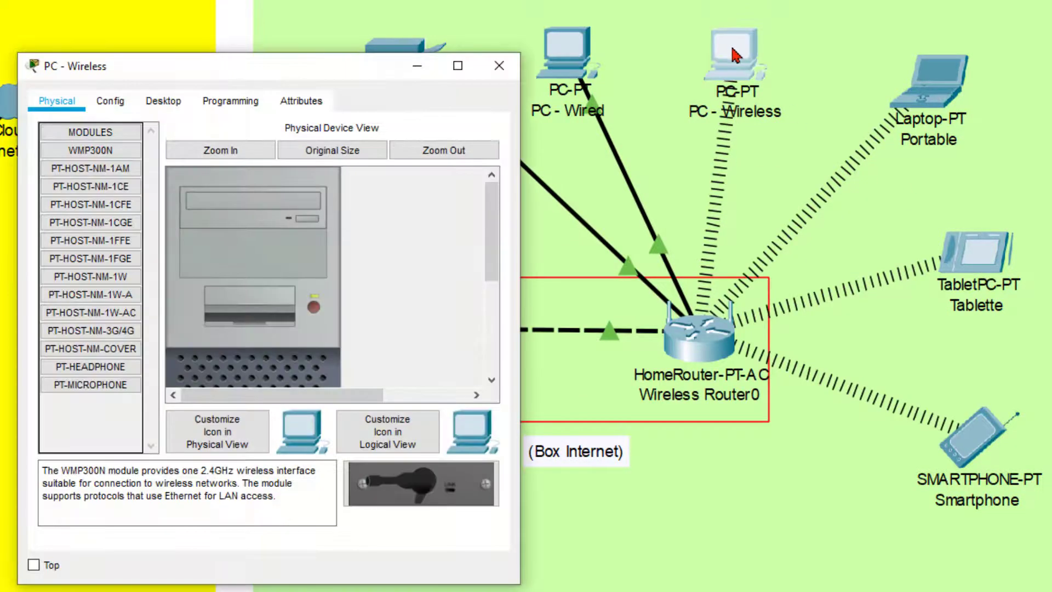
pyautogui.click(164, 103)
pyautogui.click(94, 162)
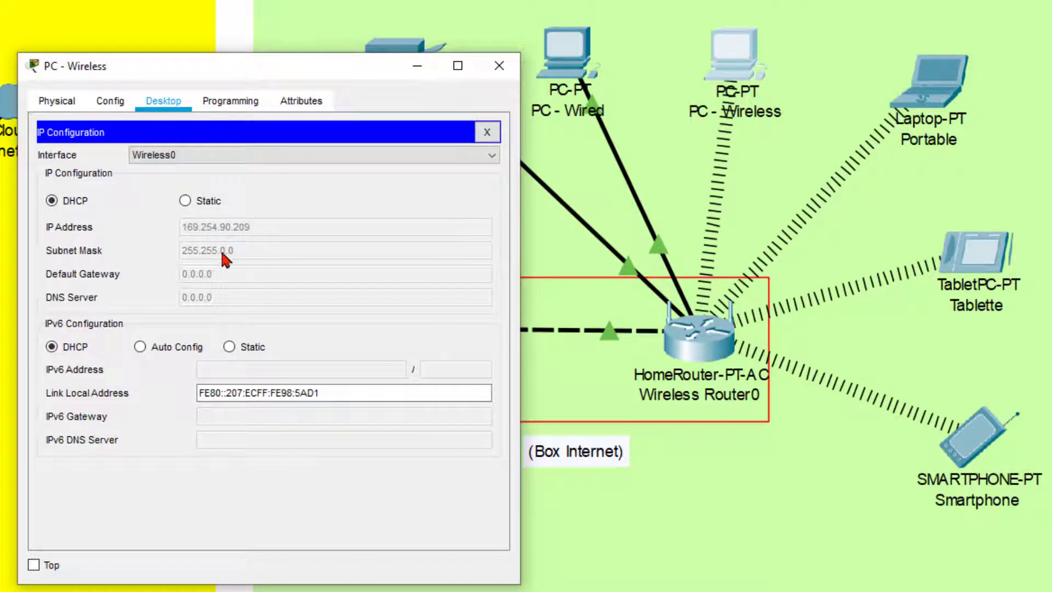
pyautogui.click(185, 200)
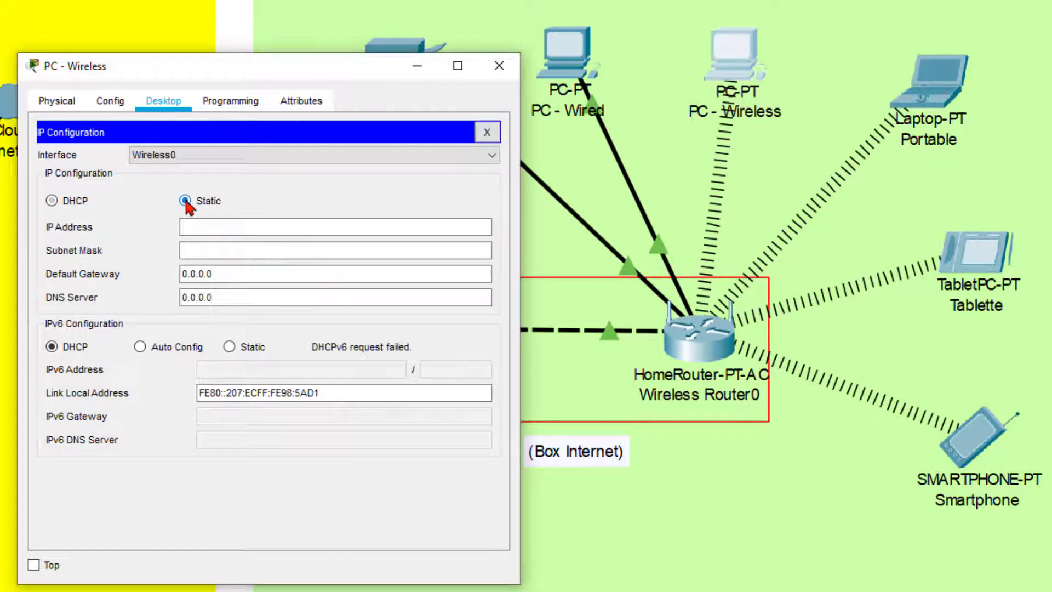
pyautogui.click(197, 228)
pyautogui.write('19')
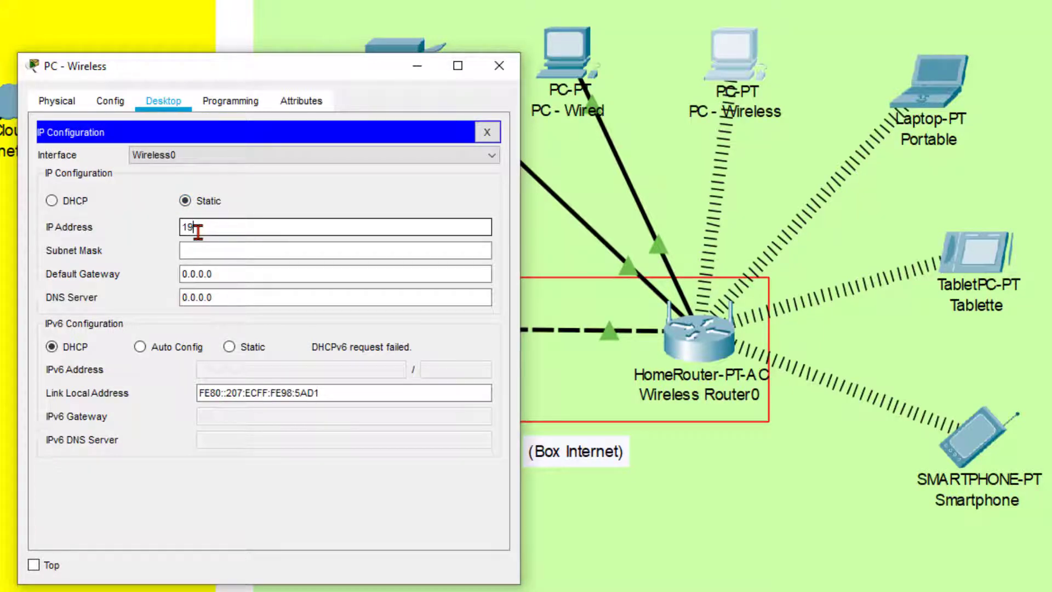
pyautogui.write('2.1668.')
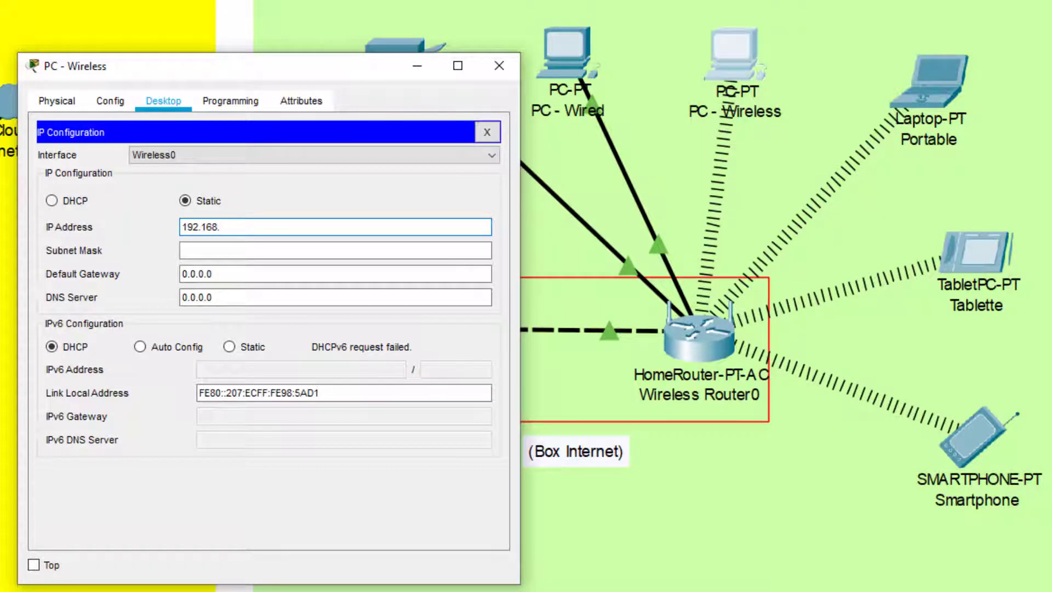
pyautogui.write('200.10')
pyautogui.click(251, 249)
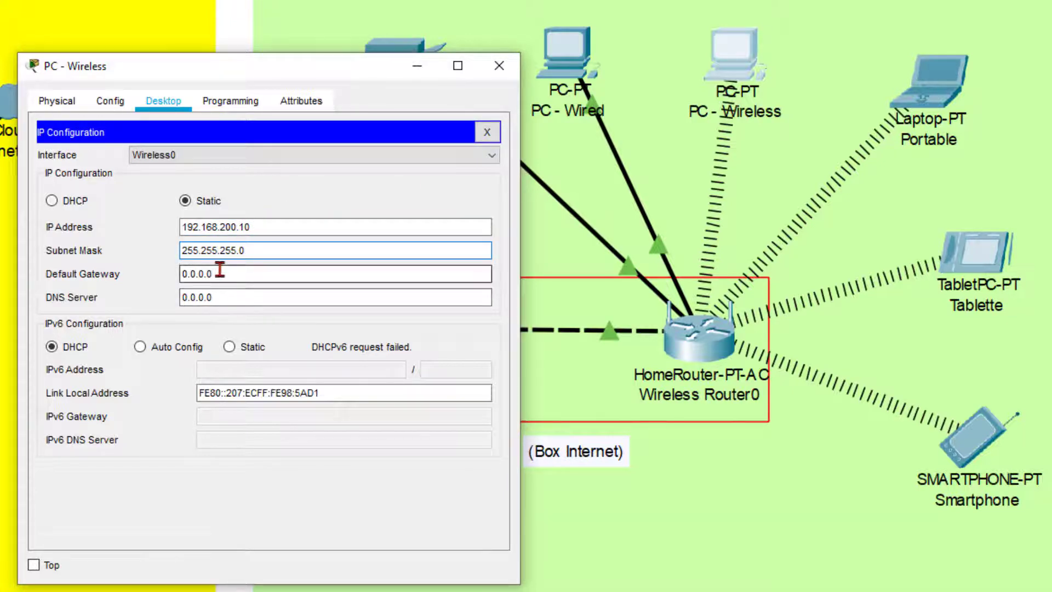
# - Set PC - Wireless's default gateway to 192.168.150.1 and DNS server to 10.10.10.100, and close its window
pyautogui.press('Tab')
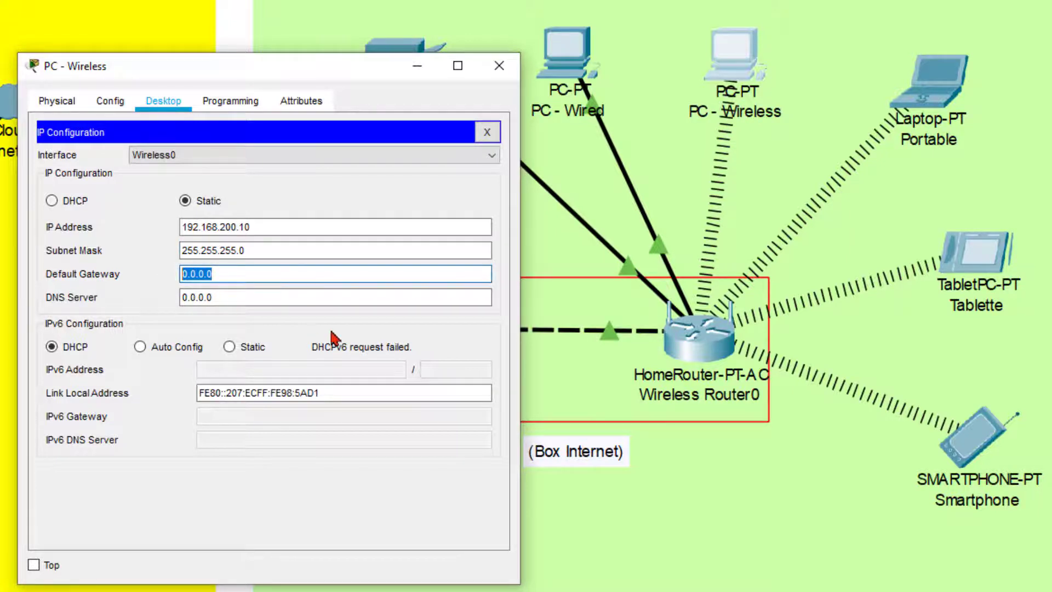
pyautogui.write('192')
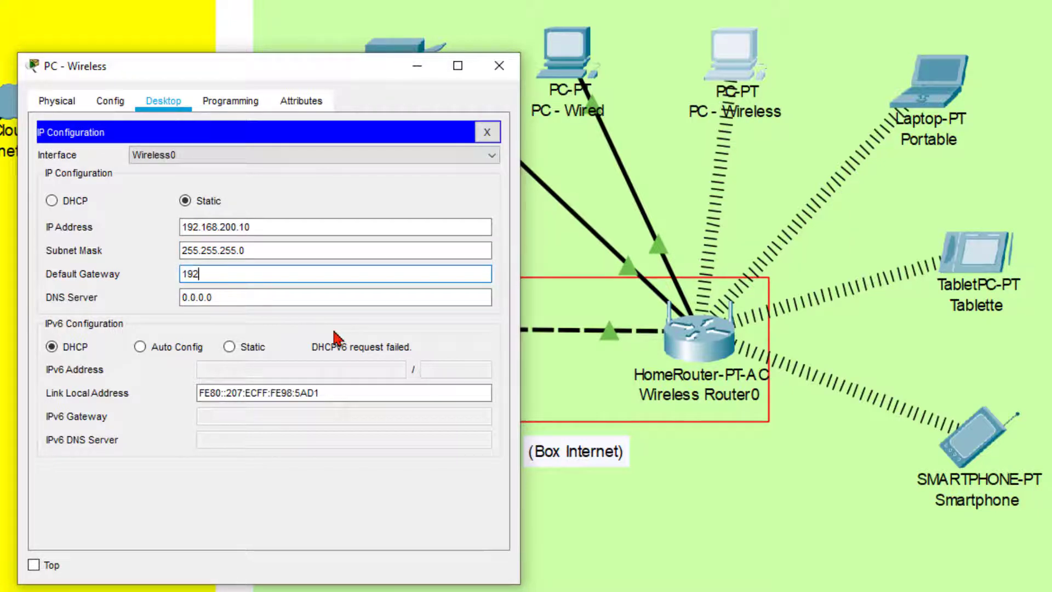
pyautogui.write('.168.150.1')
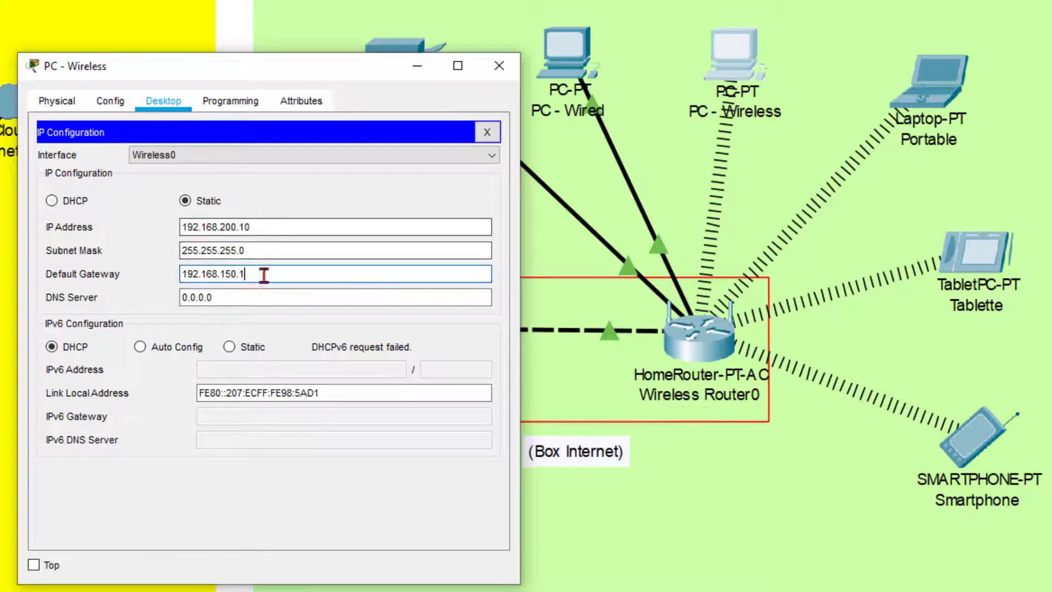
pyautogui.moveTo(224, 299); pyautogui.dragTo(167, 296)
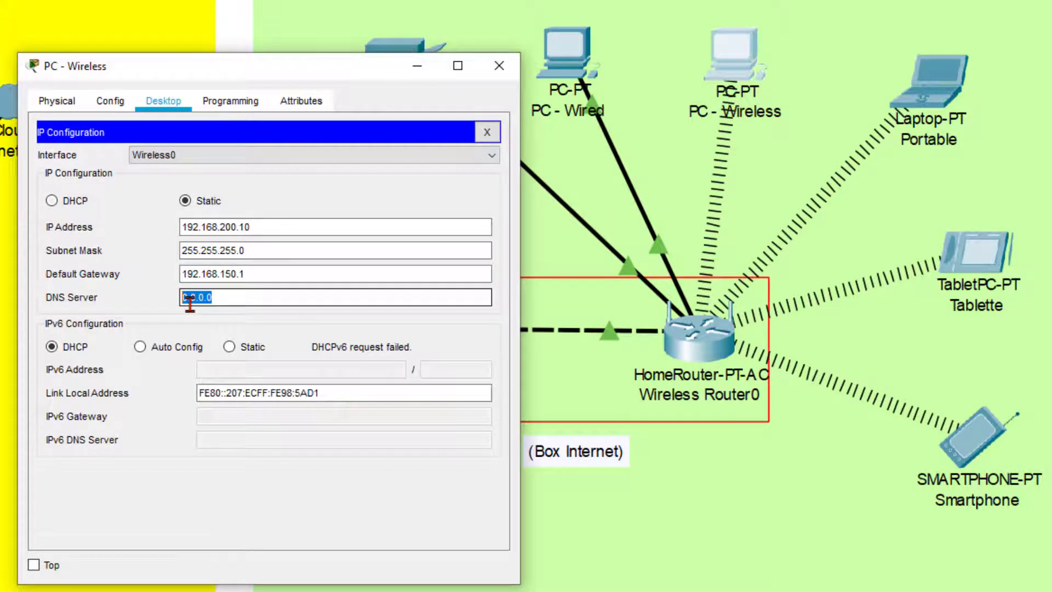
pyautogui.write('10.10.10.100')
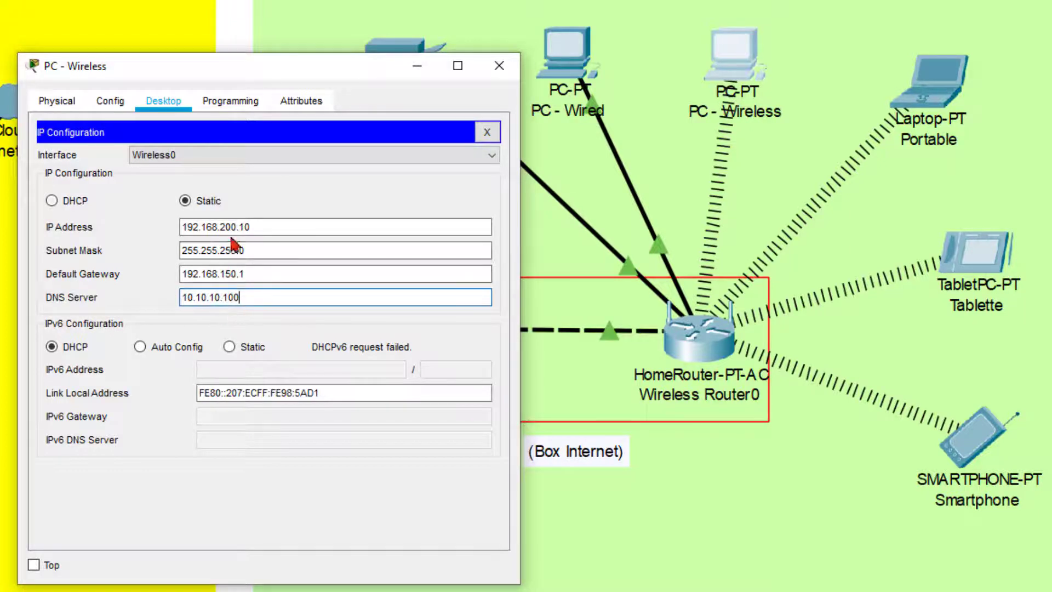
pyautogui.moveTo(265, 228); pyautogui.dragTo(122, 218)
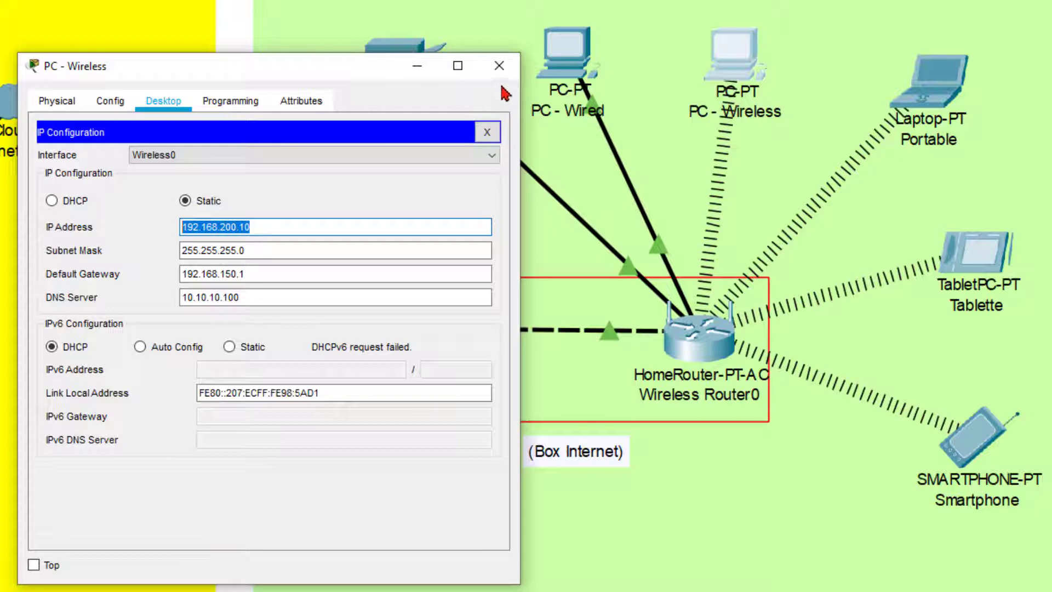
pyautogui.click(499, 65)
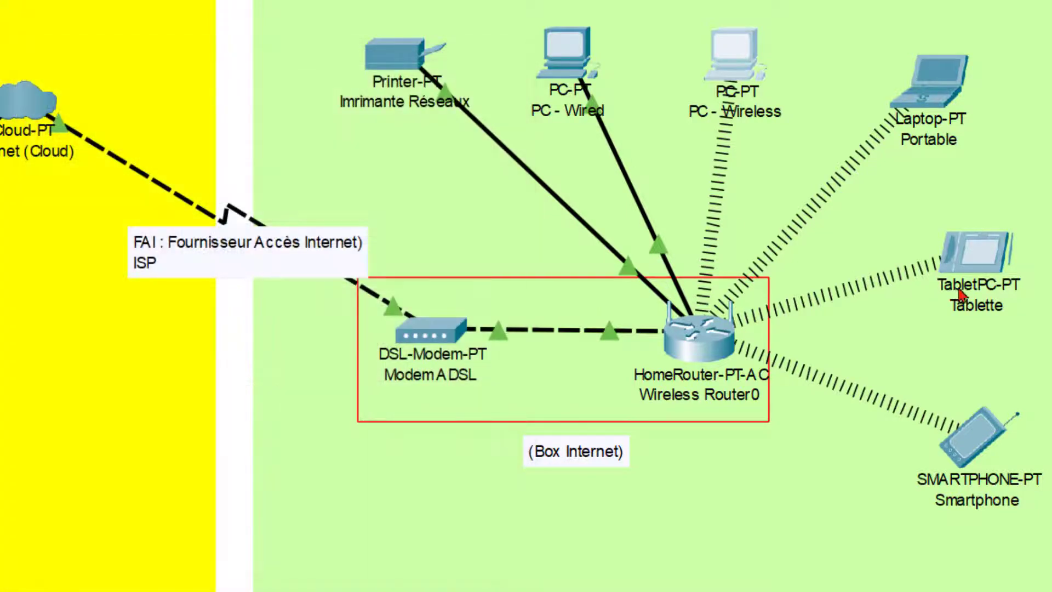
# - Switch the Tablette to static IPv4 addressing with IP address 192.168.200.20 and subnet mask 255.255.255.0
pyautogui.click(978, 279)
pyautogui.click(167, 105)
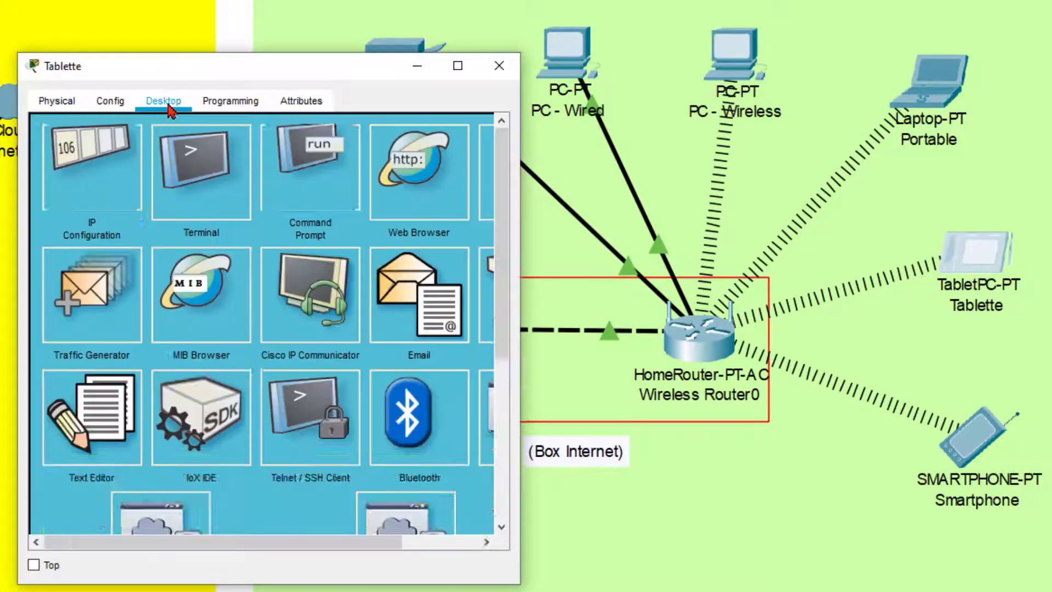
pyautogui.click(98, 198)
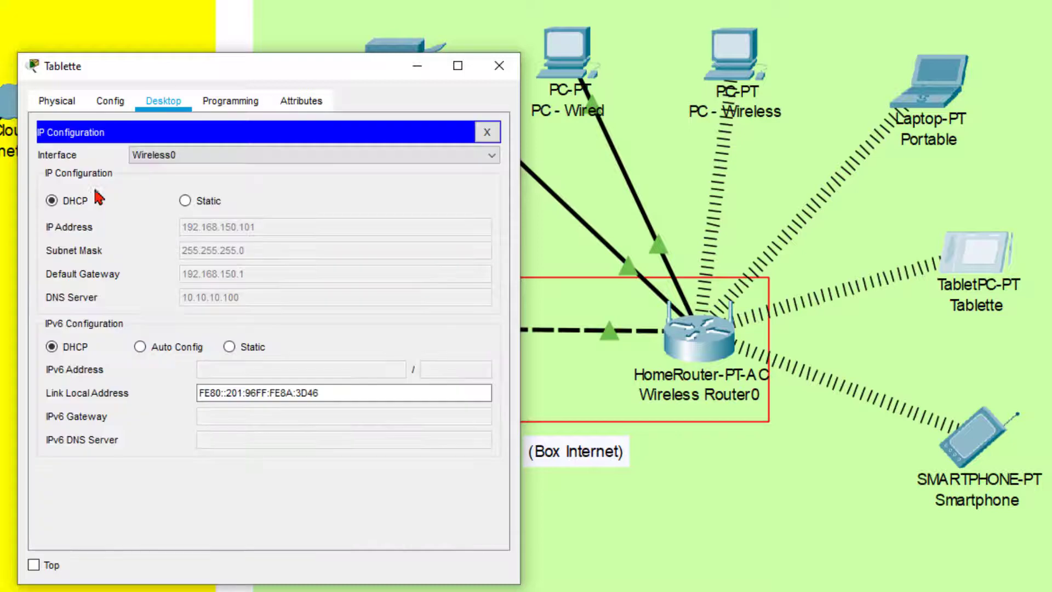
pyautogui.click(187, 201)
pyautogui.click(219, 226)
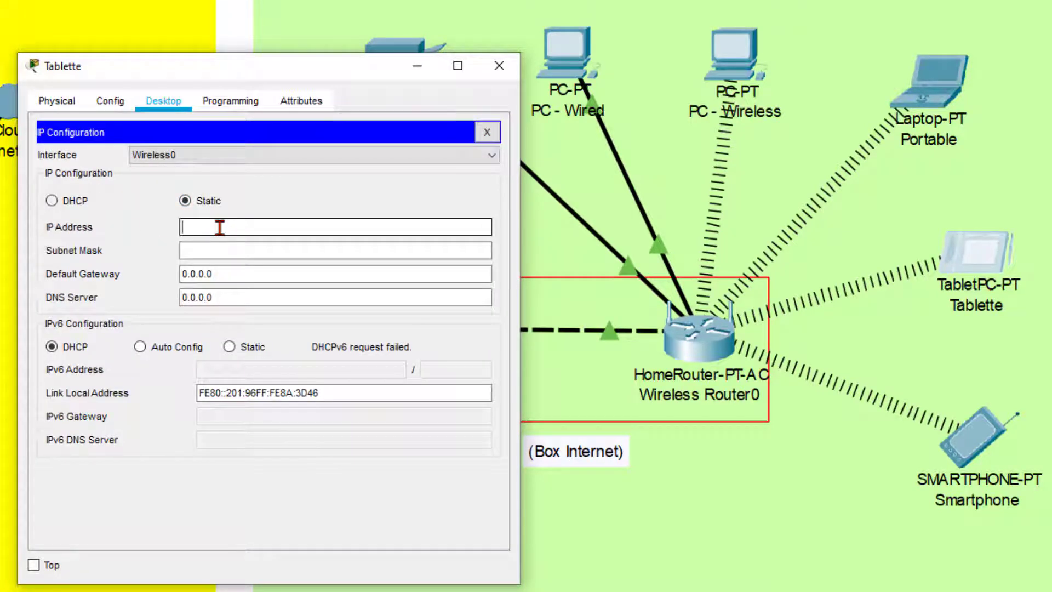
pyautogui.write('192.168.200.10')
pyautogui.press('BackSpace')
pyautogui.press('BackSpace')
pyautogui.write('20')
pyautogui.click(206, 250)
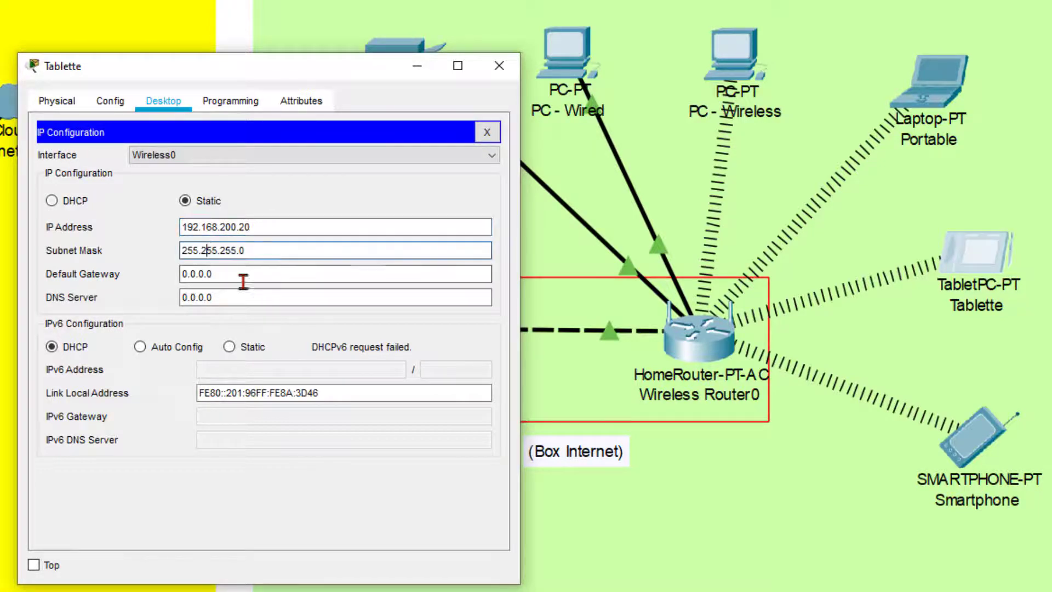
# - Set the Tablette's default gateway to 192.168.150.1 and DNS server to 10.10.10.100, and close its window
pyautogui.doubleClick(182, 274)
pyautogui.write('19')
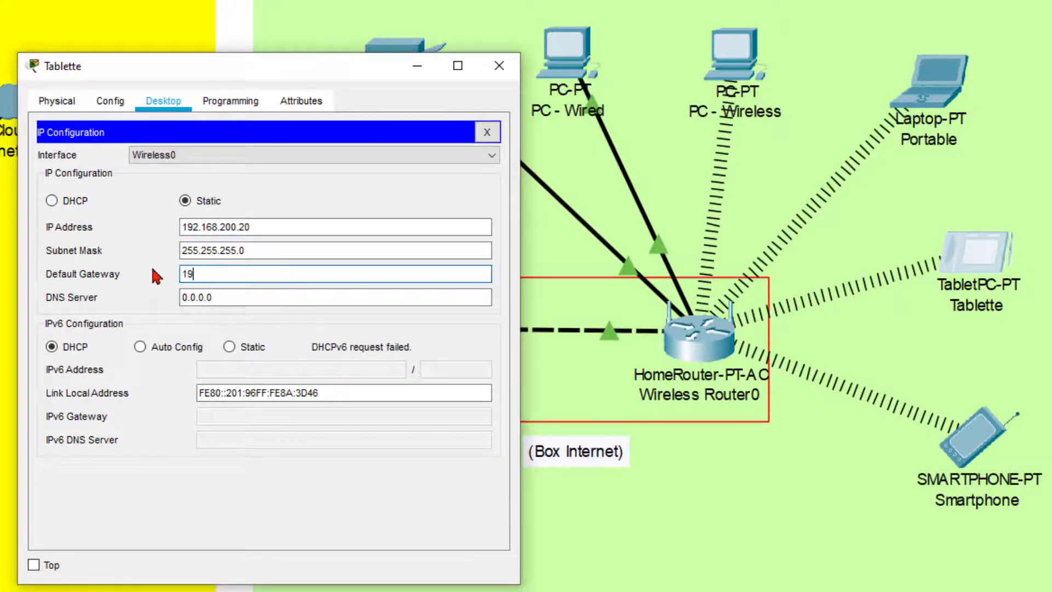
pyautogui.write('2.168.150.1')
pyautogui.click(224, 301)
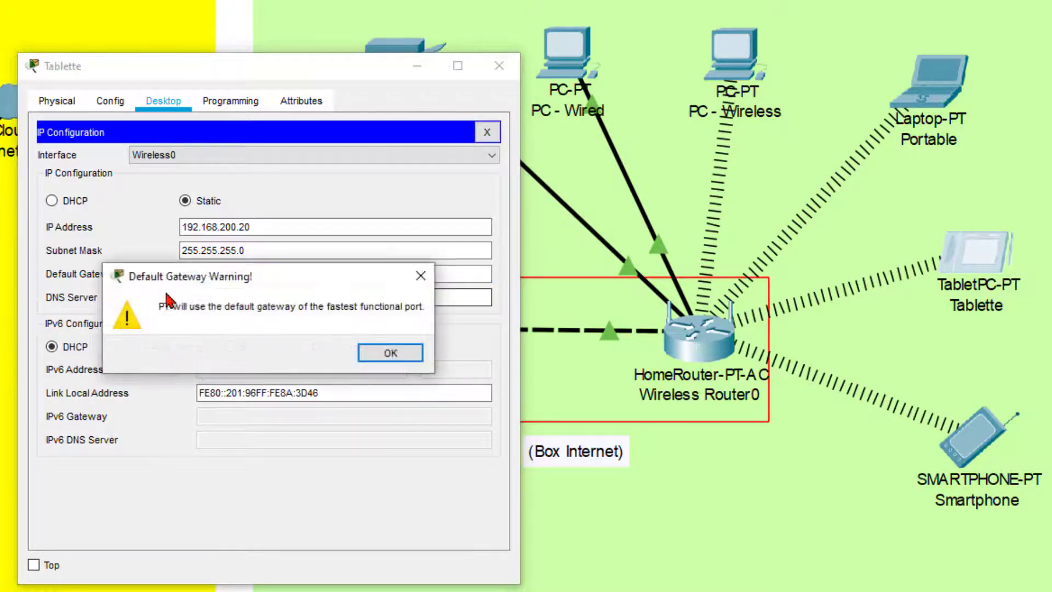
pyautogui.click(385, 352)
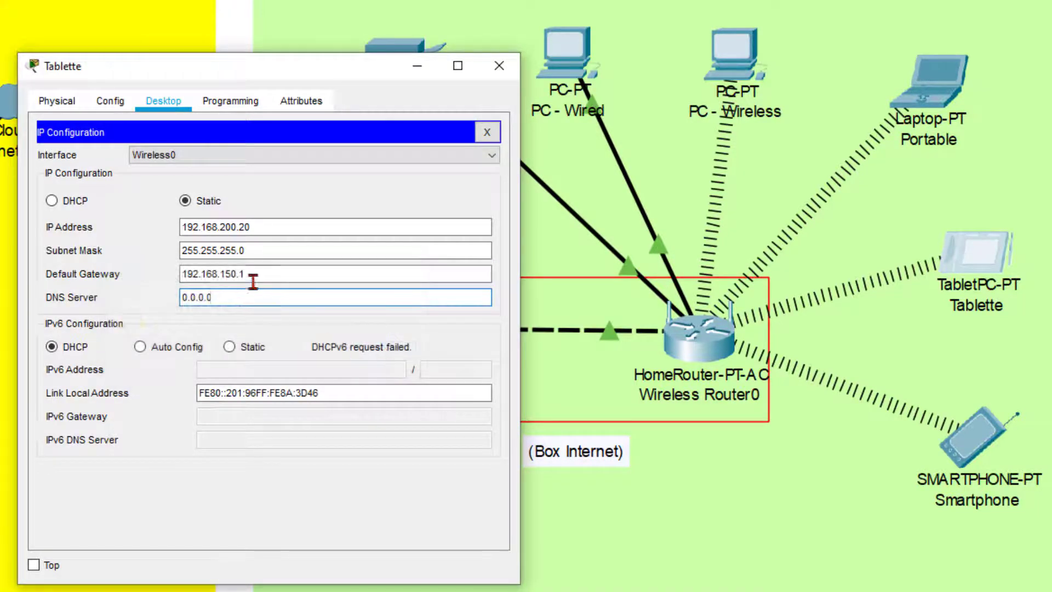
pyautogui.moveTo(216, 299); pyautogui.dragTo(118, 293)
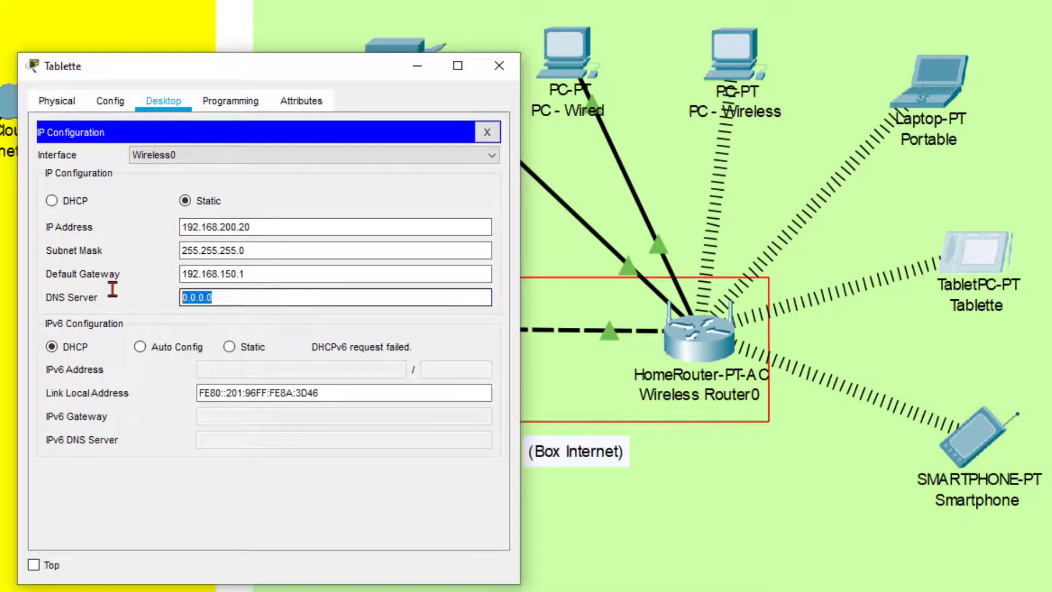
pyautogui.write('10.10.10')
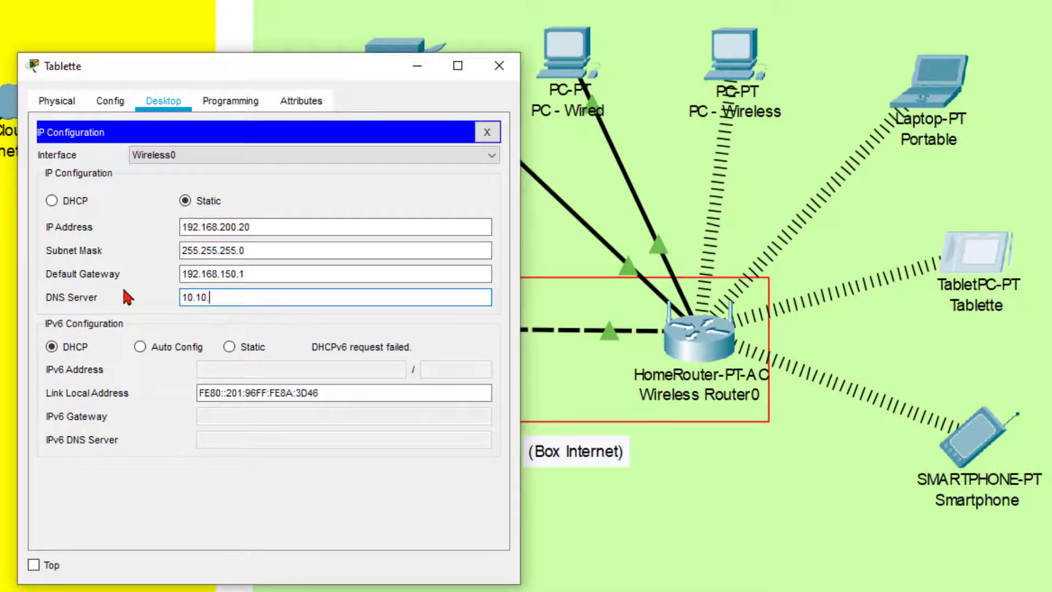
pyautogui.write('.100')
pyautogui.click(499, 65)
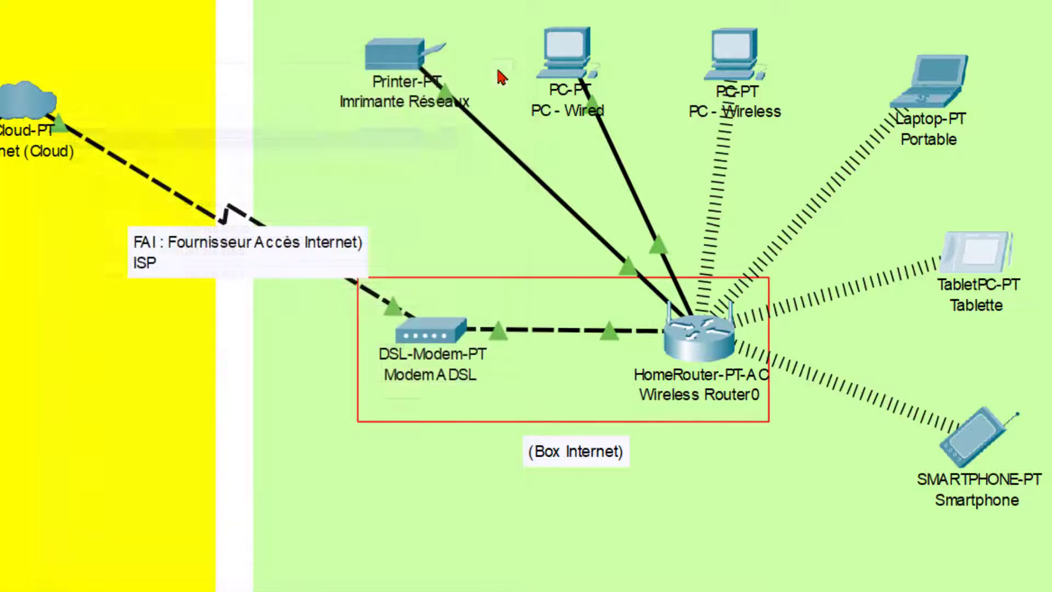
# - Run ipconfig in PC - Wireless's command prompt to check its IP settings
pyautogui.click(736, 71)
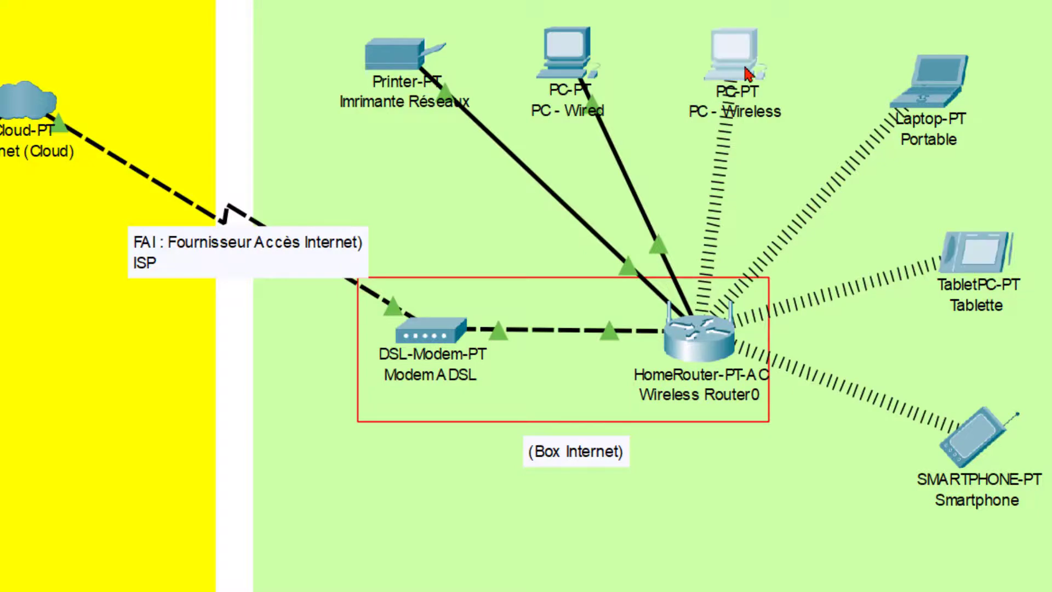
pyautogui.click(418, 181)
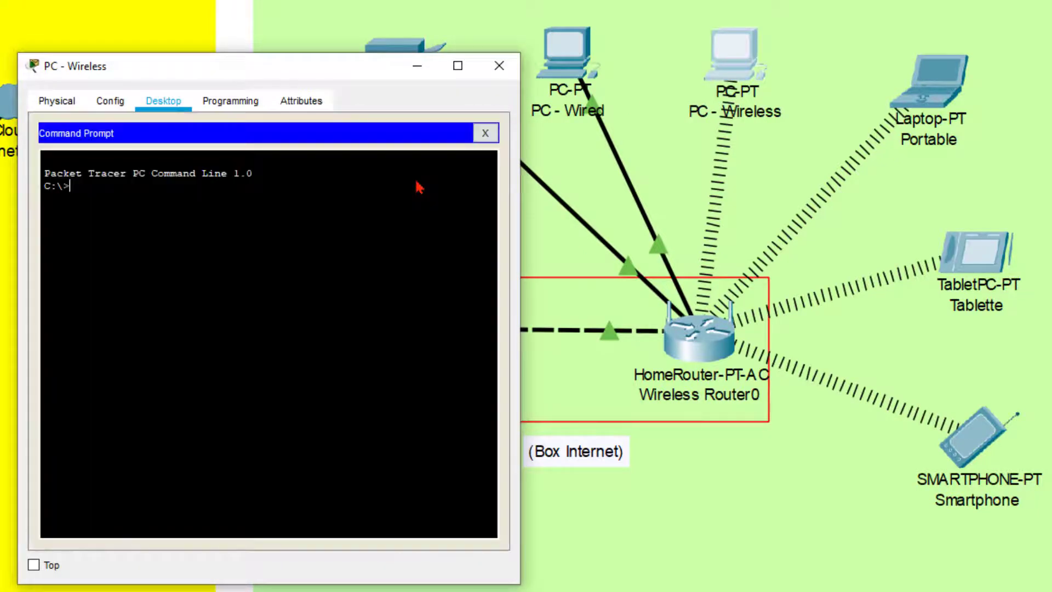
pyautogui.write('ipconfig')
pyautogui.press('Return')
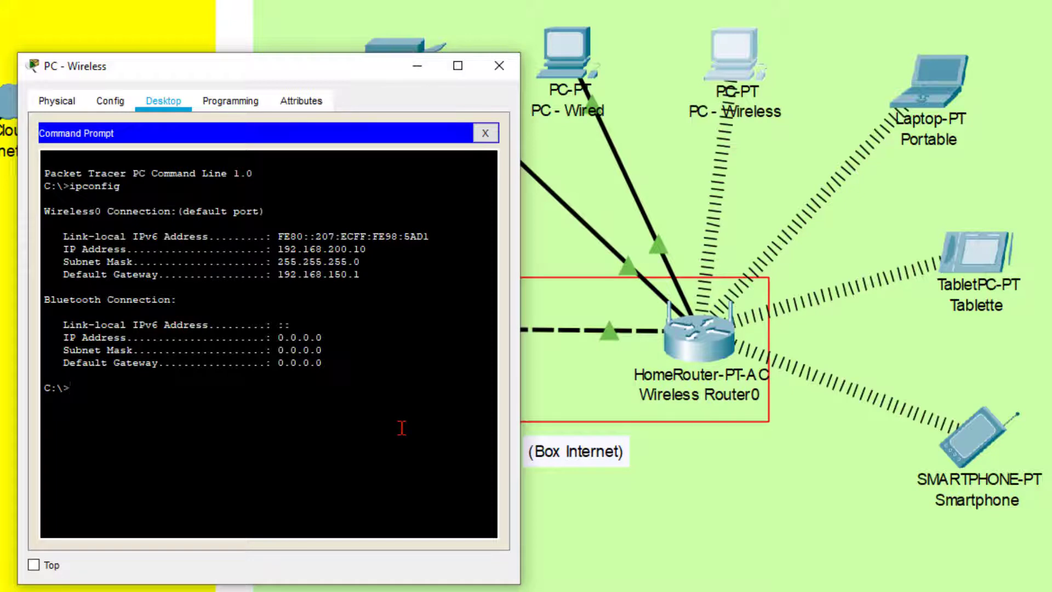
# - Ping the Tablette at 192.168.200.20 from PC - Wireless, and close the PC's window
pyautogui.write('ng 192.168.200.20')
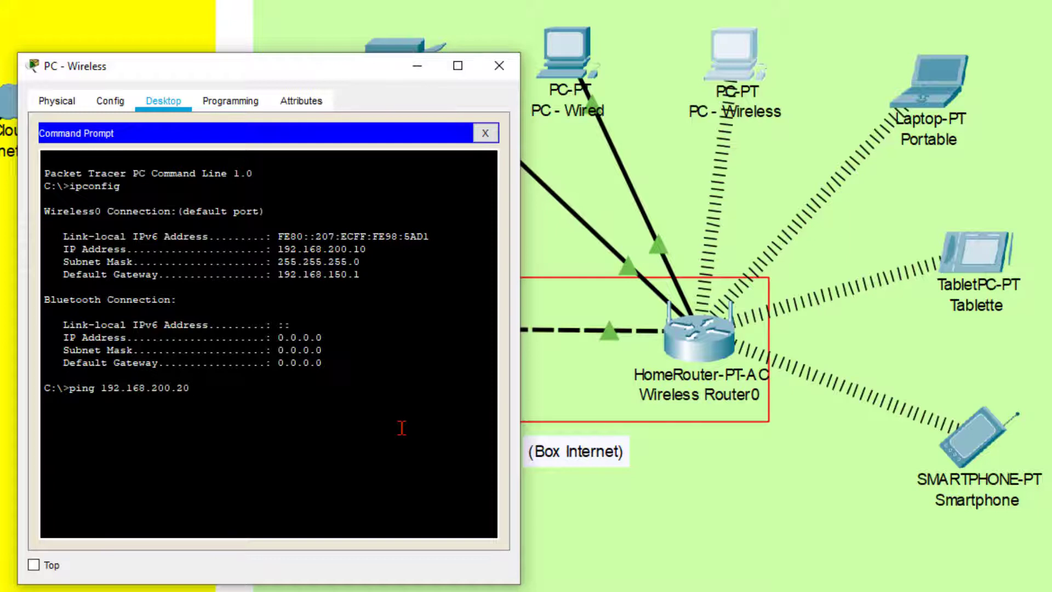
pyautogui.press('Return')
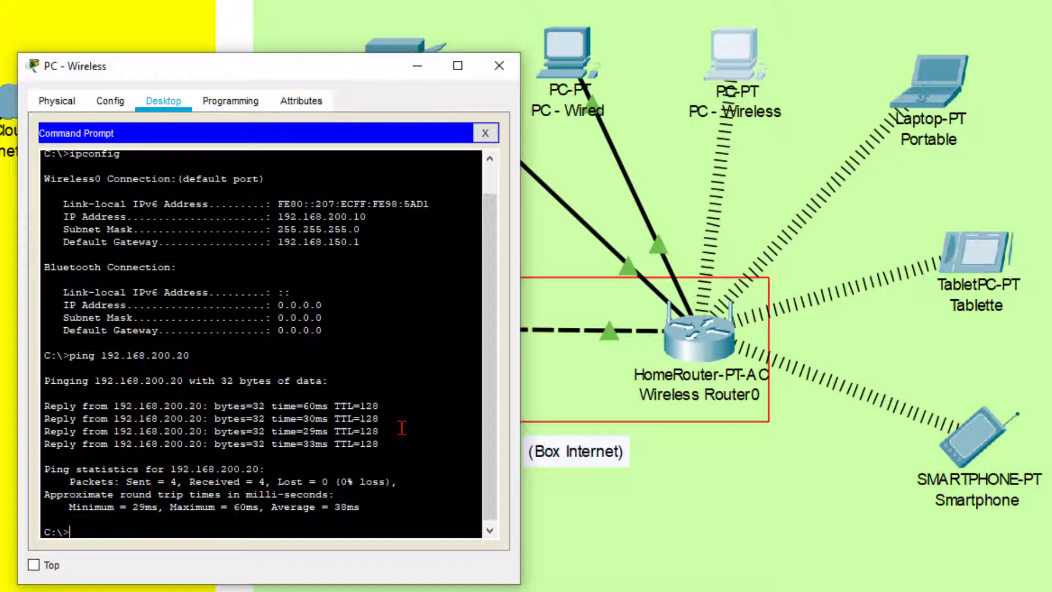
pyautogui.click(499, 66)
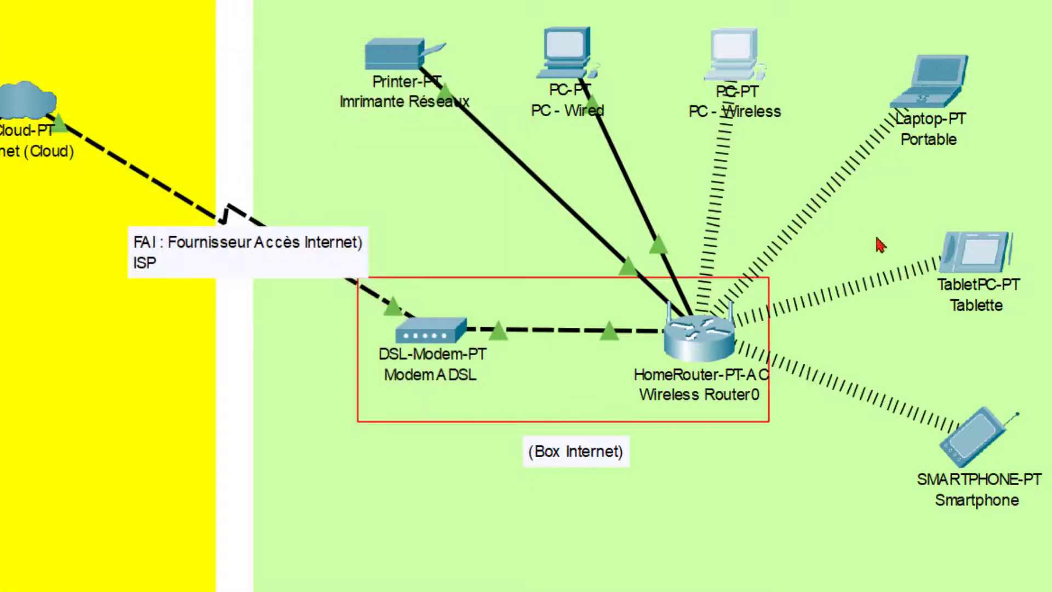
# - Run ipconfig in the Tablette's command prompt to check its IP settings
pyautogui.click(967, 263)
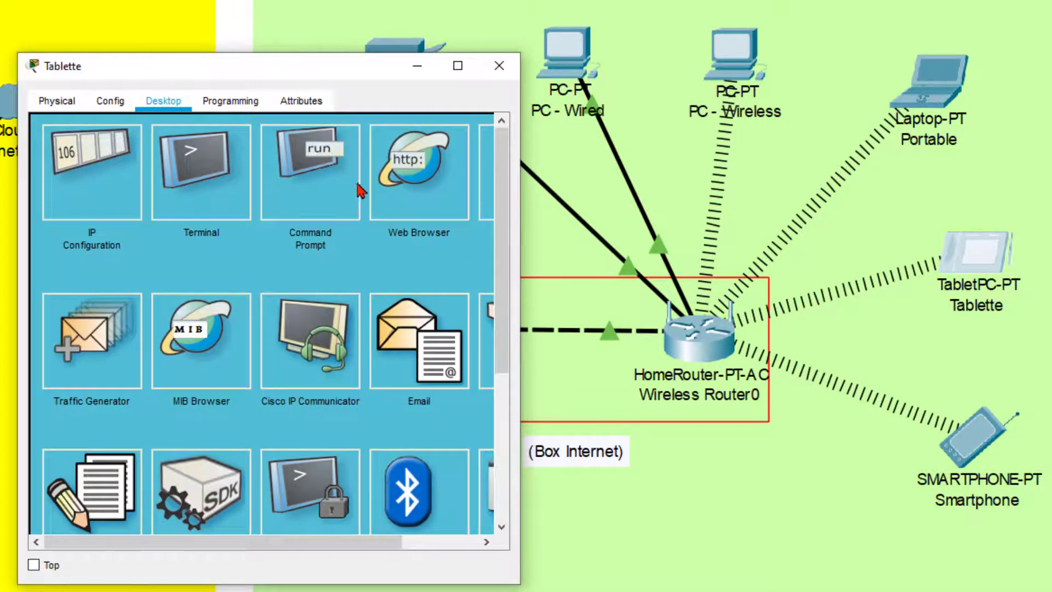
pyautogui.click(323, 176)
pyautogui.write('ip')
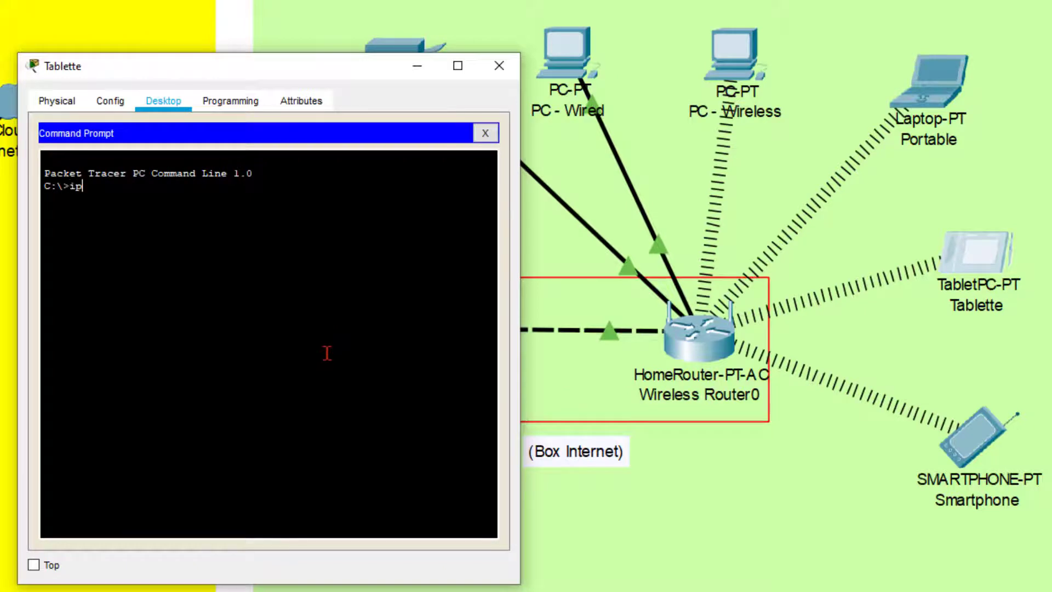
pyautogui.write('config')
pyautogui.press('Return')
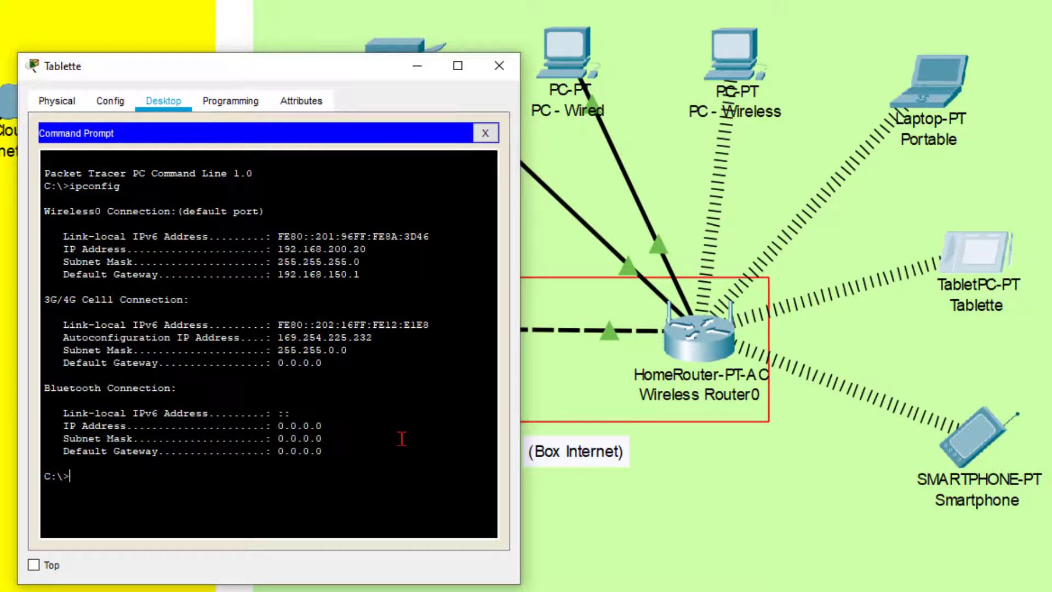
# - Ping PC - Wireless at 192.168.200.10 from the Tablette
pyautogui.write('ping')
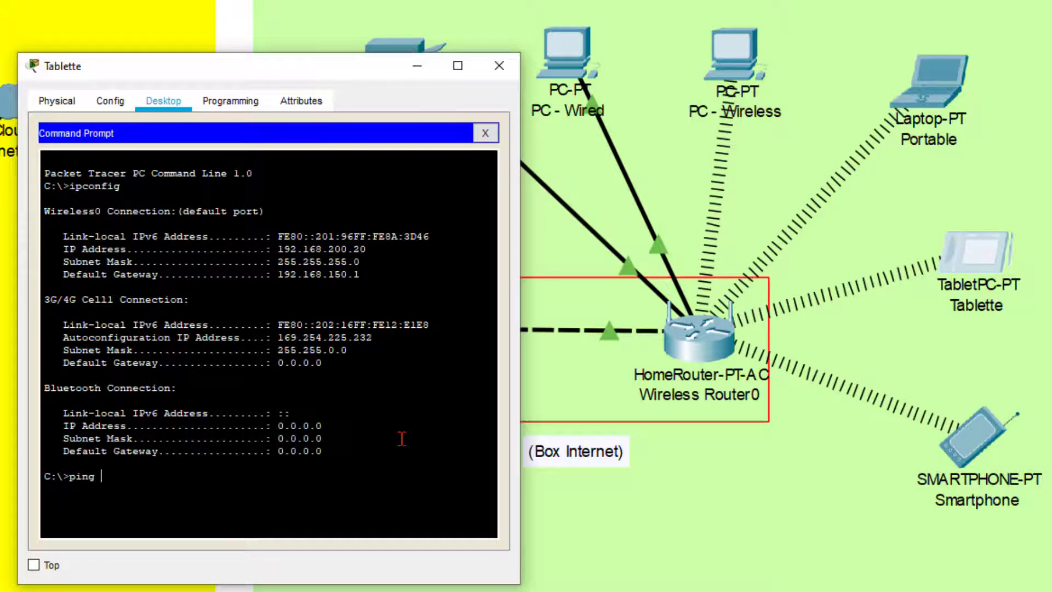
pyautogui.write(' 192.168.200.10')
pyautogui.press('Return')
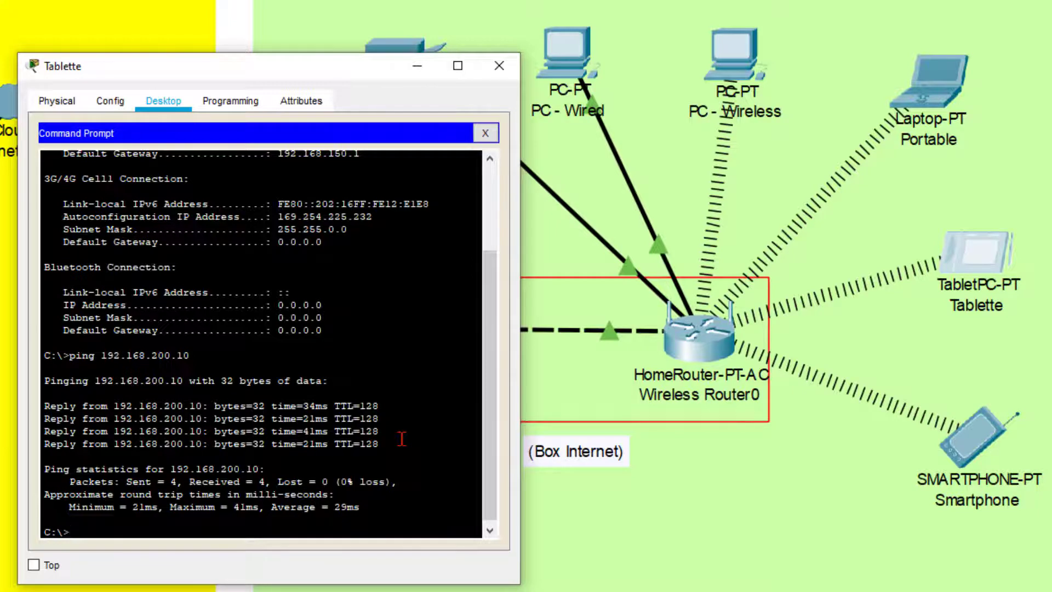
# - Ping the server at 10.10.10.100 from the Tablette, and close the Tablette's window
pyautogui.write('ping 10.10.10.')
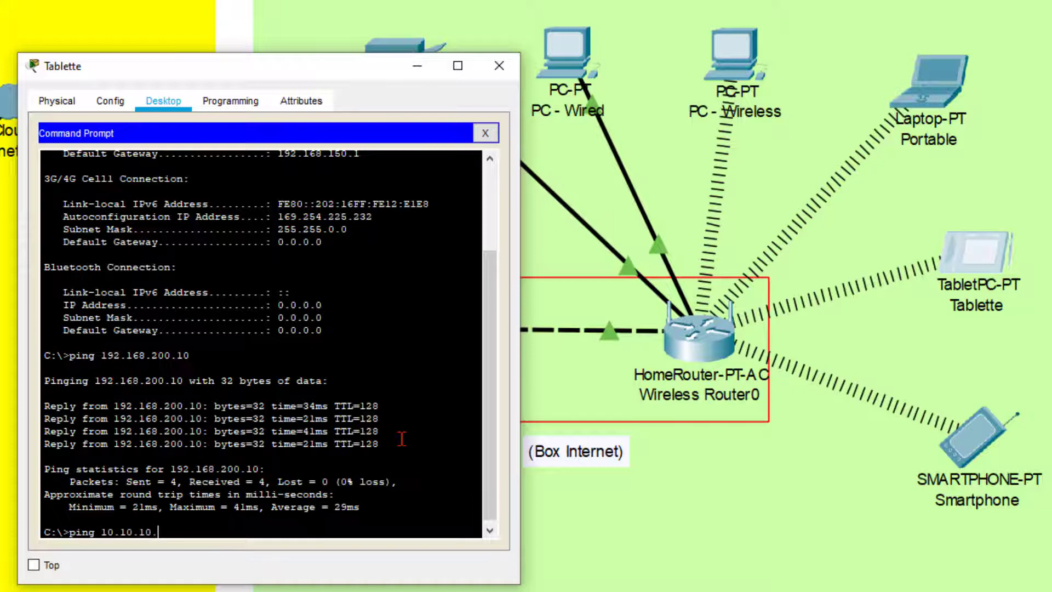
pyautogui.write('100')
pyautogui.press('Return')
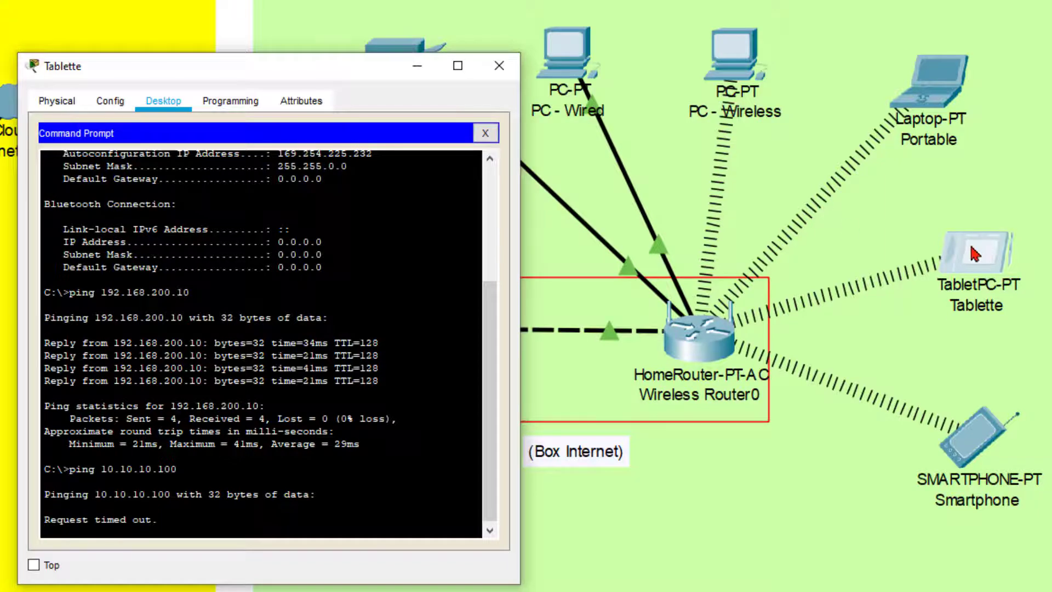
pyautogui.click(499, 71)
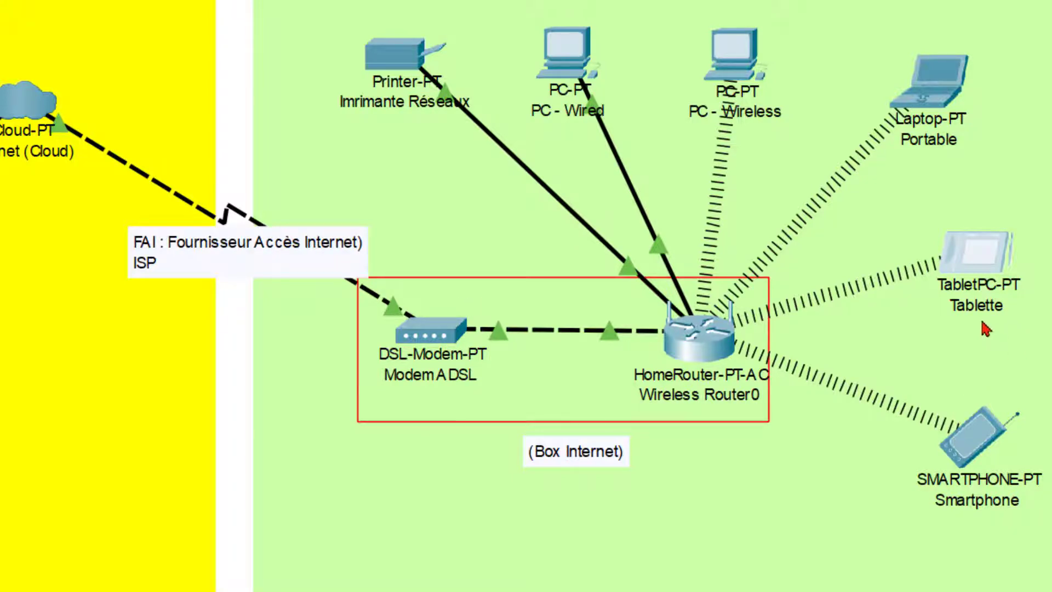
# - In the Tablette's IP configuration, clear the DNS server and re-enter the default gateway as 192.168.150.1
pyautogui.click(980, 269)
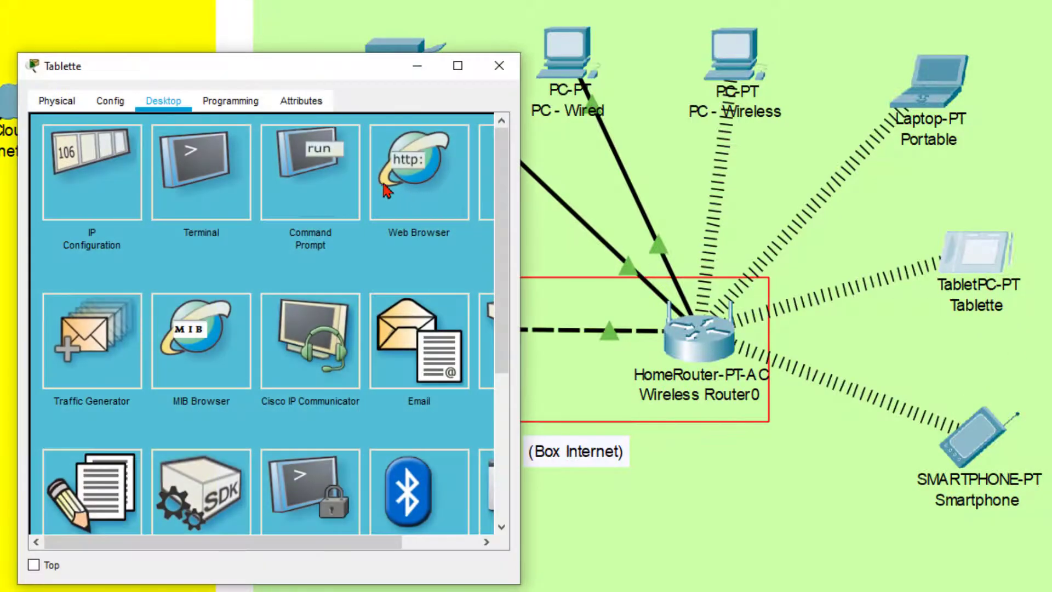
pyautogui.click(92, 170)
pyautogui.click(244, 301)
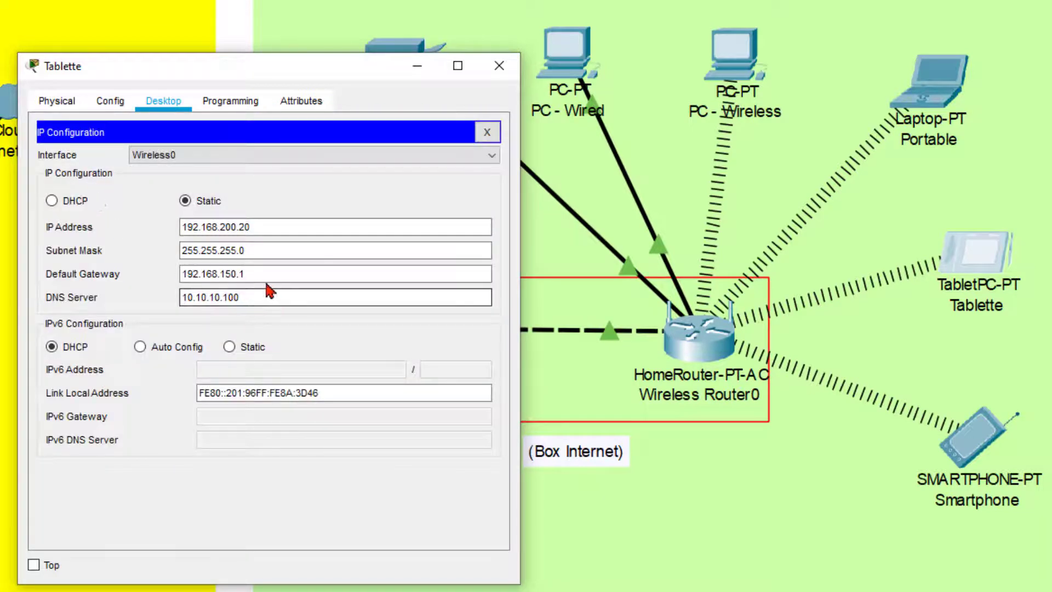
pyautogui.moveTo(258, 298); pyautogui.dragTo(162, 297)
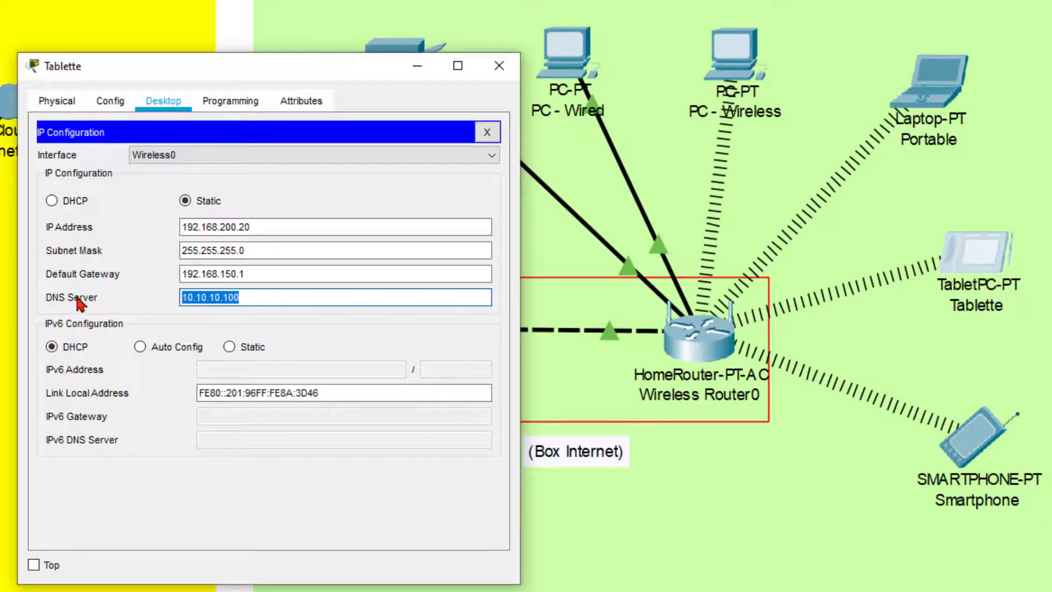
pyautogui.press('BackSpace')
pyautogui.click(255, 272)
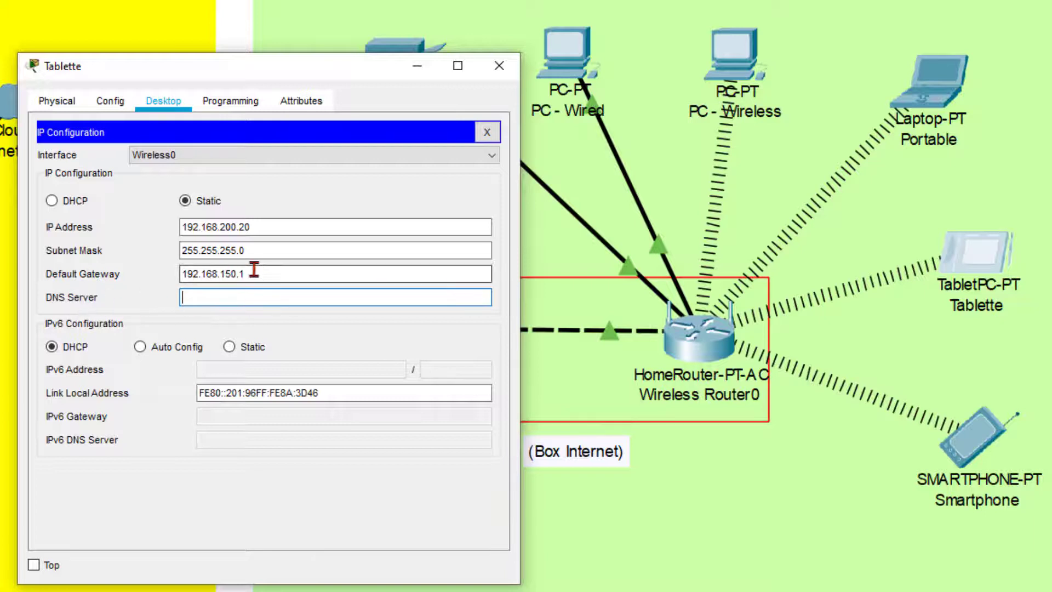
pyautogui.press('BackSpace')
pyautogui.press('BackSpace')
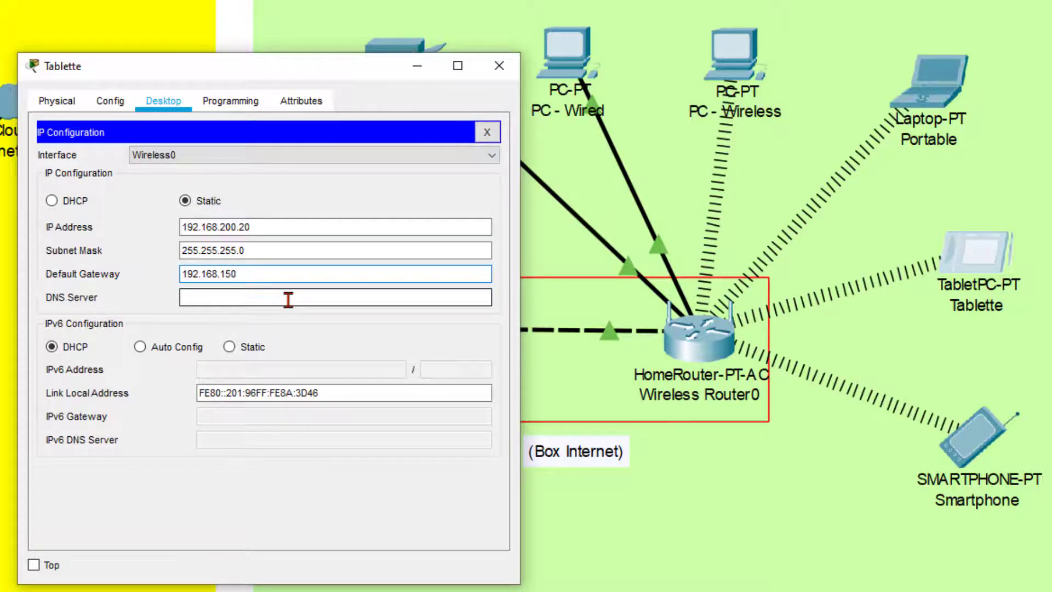
pyautogui.write('.1')
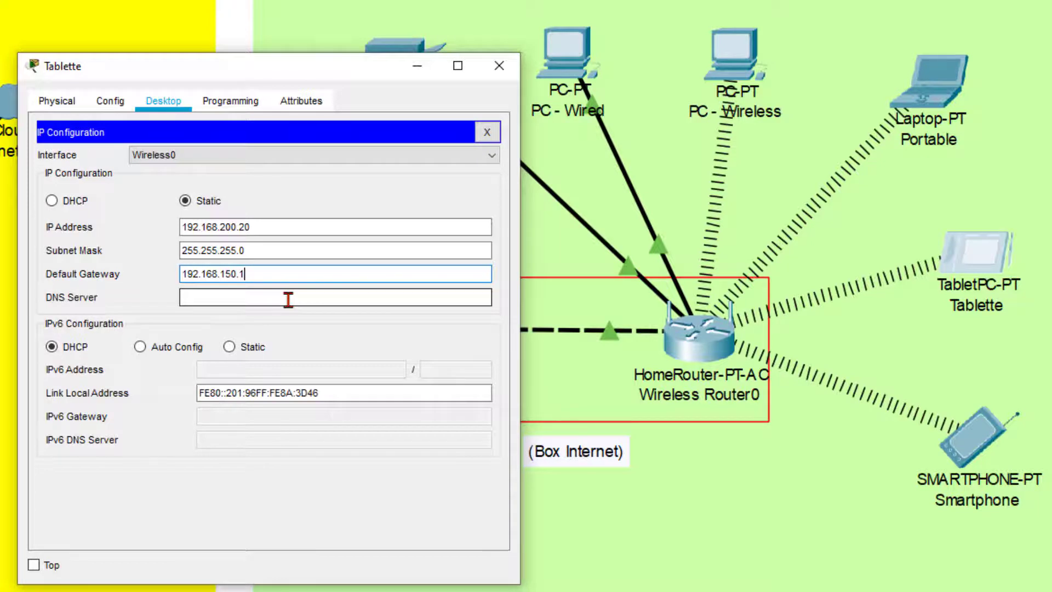
# - Set the Tablette's IP address to 192.168.150.25 and close its window
pyautogui.click(237, 230)
pyautogui.press('BackSpace')
pyautogui.press('BackSpace')
pyautogui.press('BackSpace')
pyautogui.press('BackSpace')
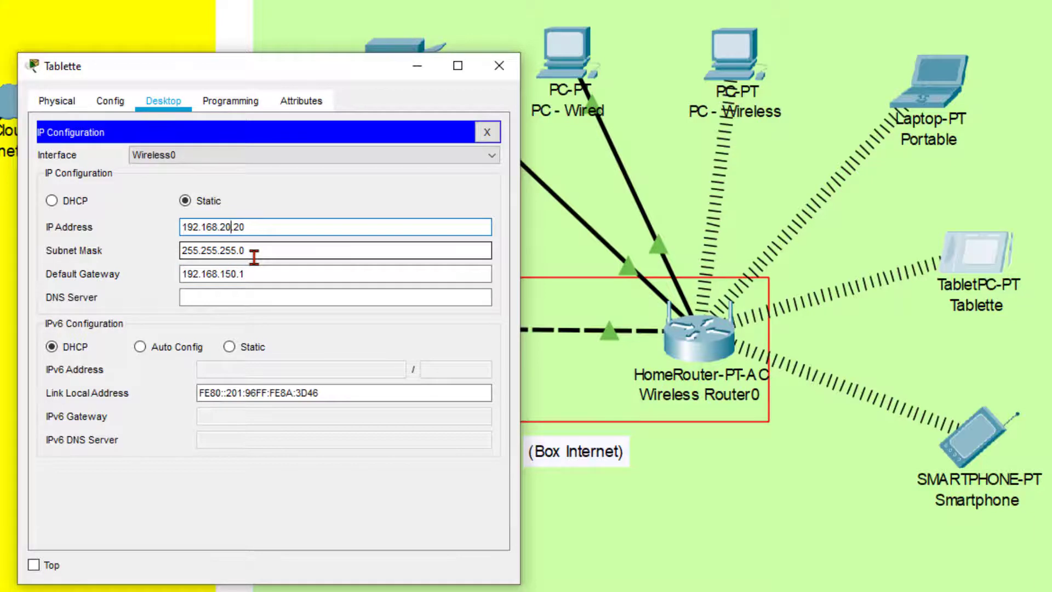
pyautogui.write('150.')
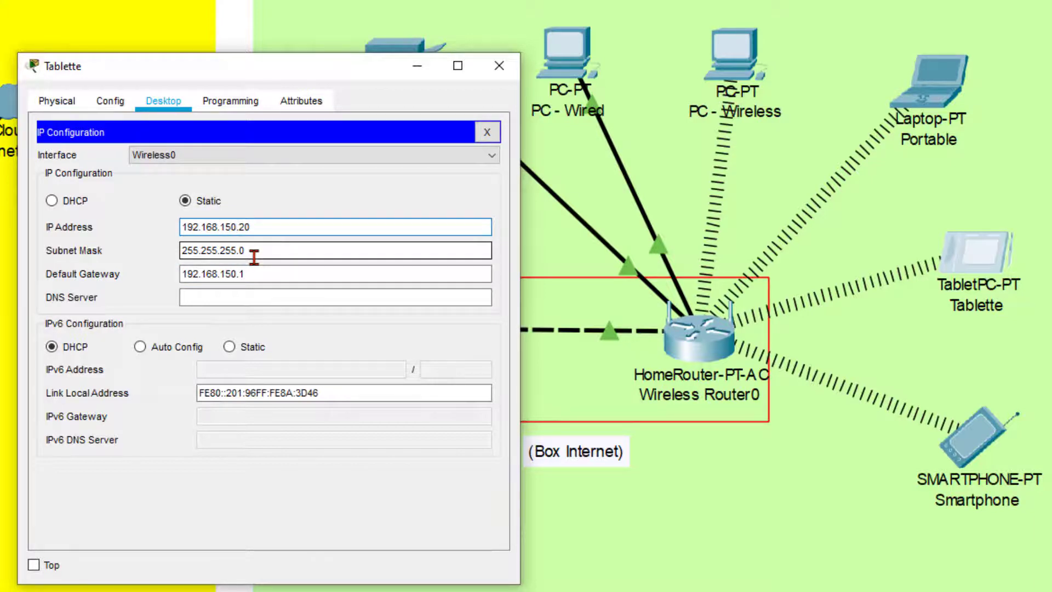
pyautogui.click(274, 233)
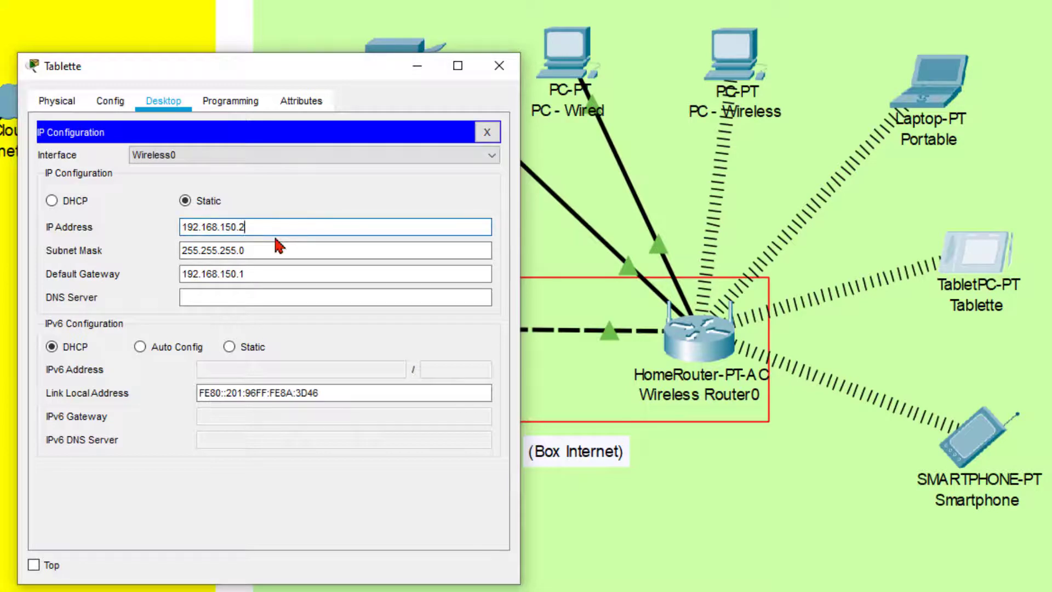
pyautogui.write('5')
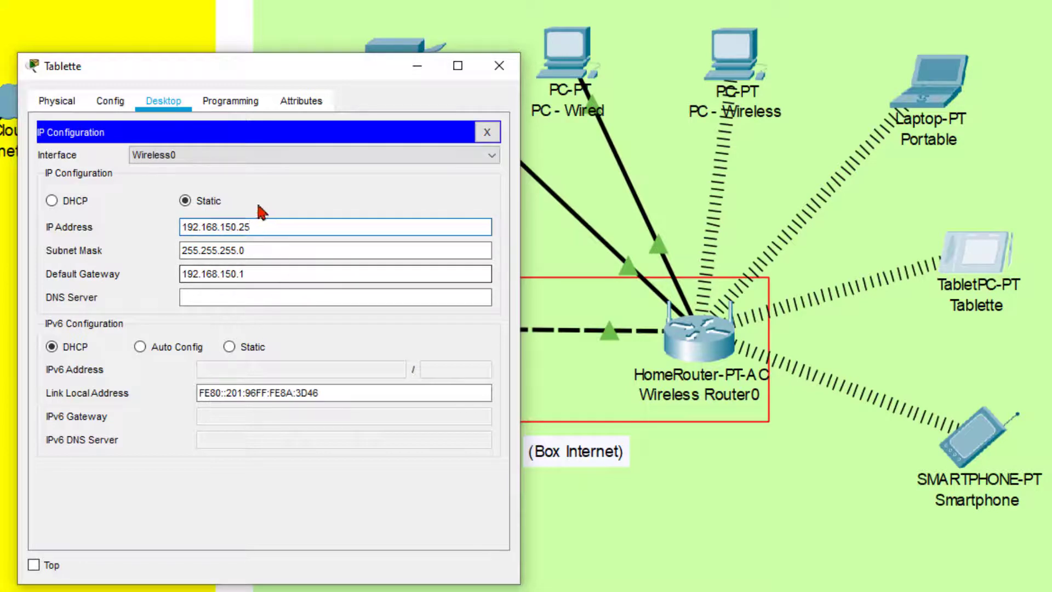
pyautogui.click(499, 66)
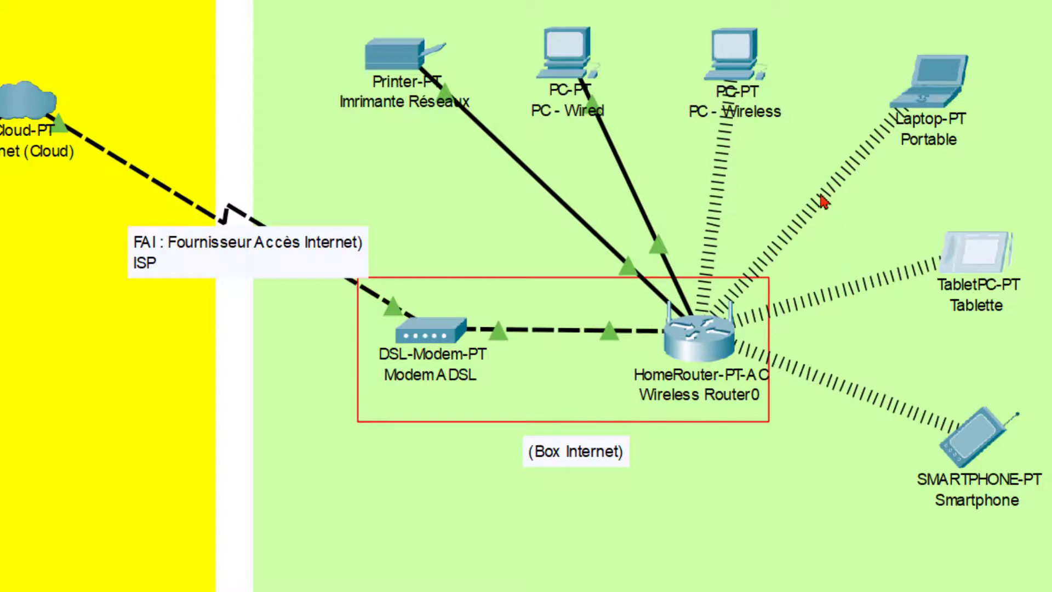
# - Load 10.10.10.100 in the Tablette's web browser
pyautogui.click(981, 262)
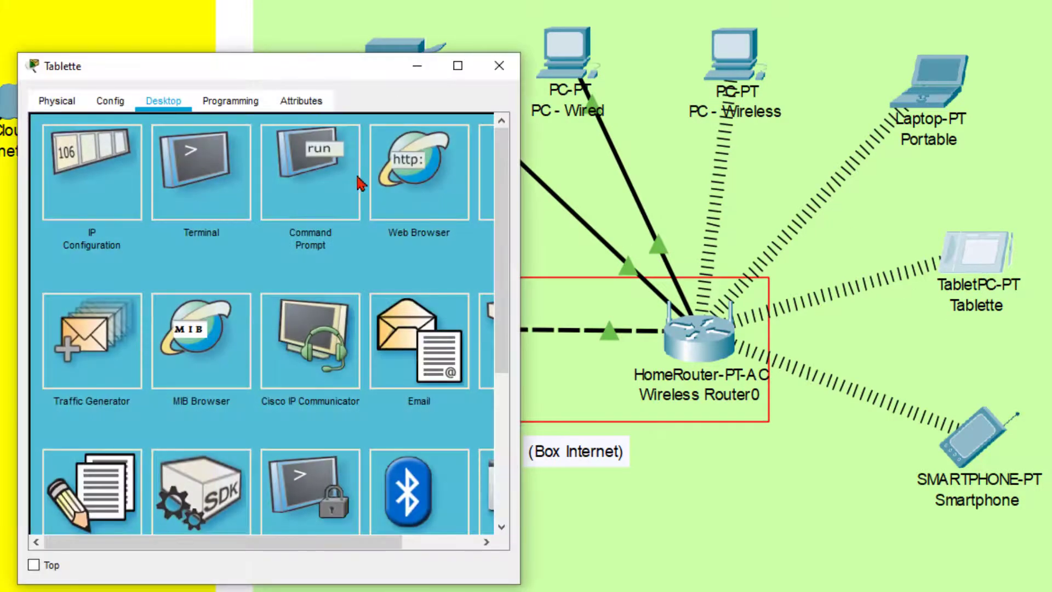
pyautogui.click(406, 167)
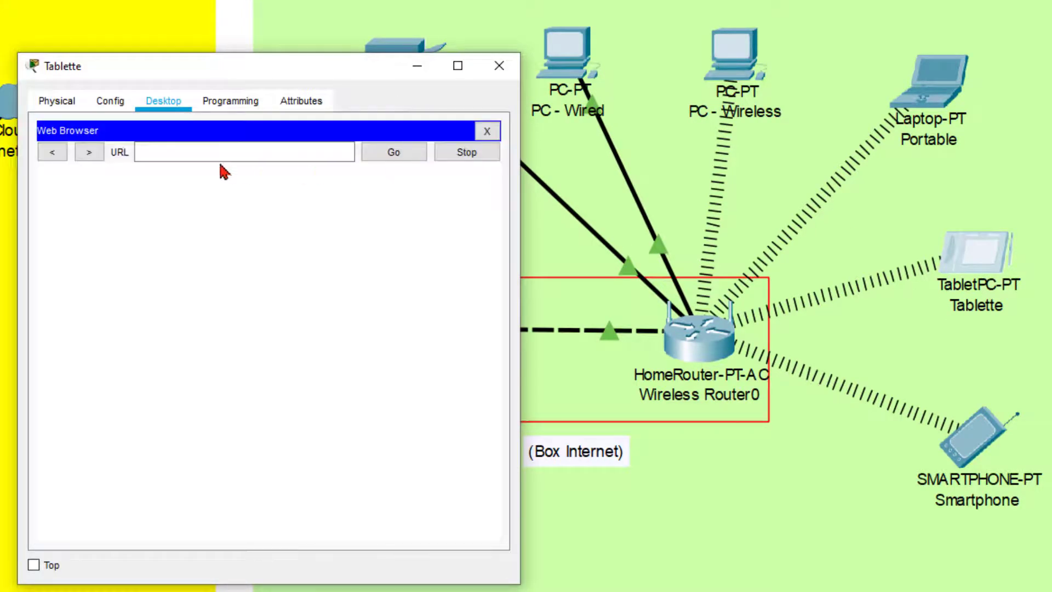
pyautogui.click(184, 153)
pyautogui.write('10.1')
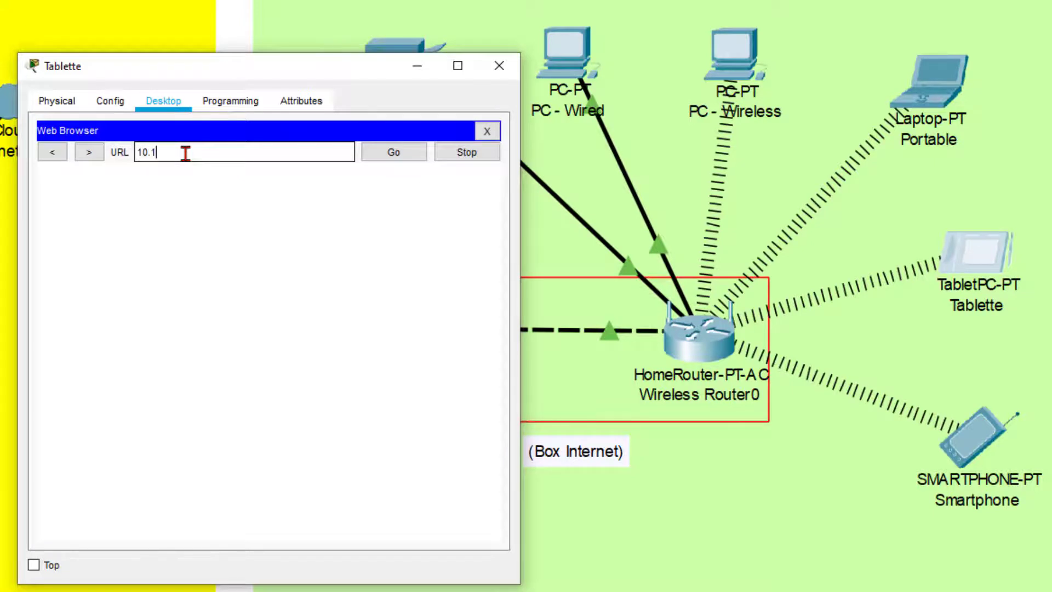
pyautogui.write('0.10.100')
pyautogui.press('Return')
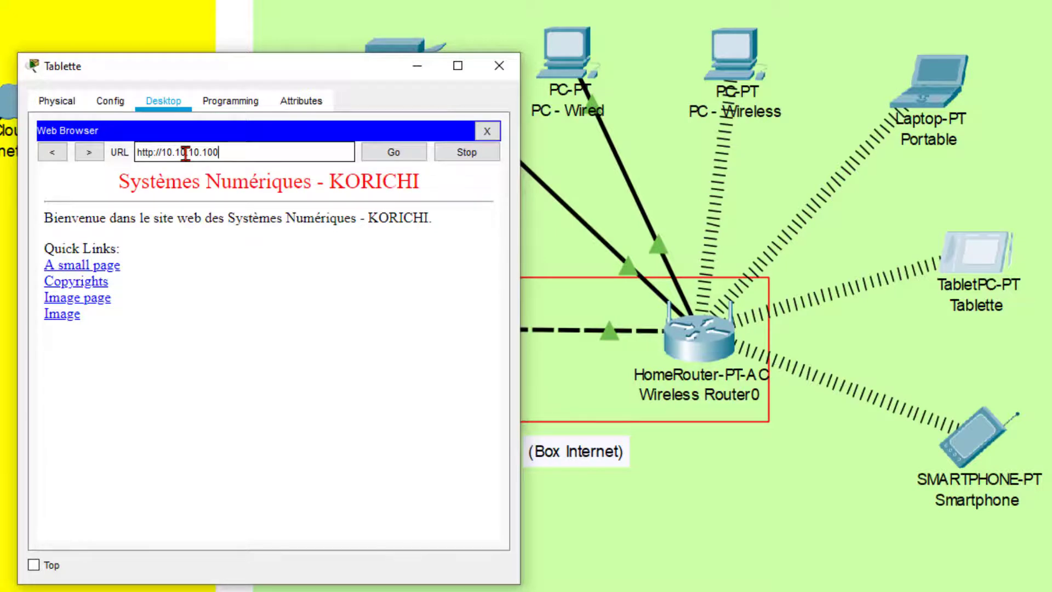
pyautogui.press('BackSpace')
pyautogui.press('BackSpace')
pyautogui.press('BackSpace')
pyautogui.press('BackSpace')
pyautogui.press('BackSpace')
pyautogui.press('BackSpace')
pyautogui.press('BackSpace')
pyautogui.press('BackSpace')
pyautogui.press('BackSpace')
pyautogui.press('BackSpace')
pyautogui.press('BackSpace')
pyautogui.press('BackSpace')
pyautogui.press('BackSpace')
pyautogui.press('BackSpace')
pyautogui.press('BackSpace')
pyautogui.press('BackSpace')
pyautogui.press('BackSpace')
pyautogui.press('BackSpace')
pyautogui.press('BackSpace')
pyautogui.write('www.bacpro.com')
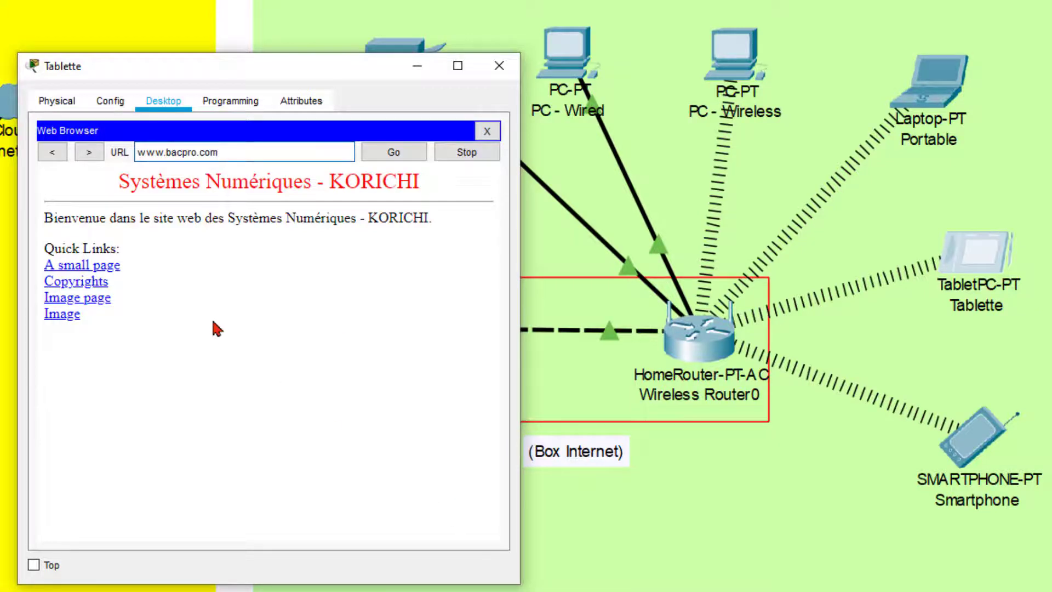
pyautogui.click(394, 152)
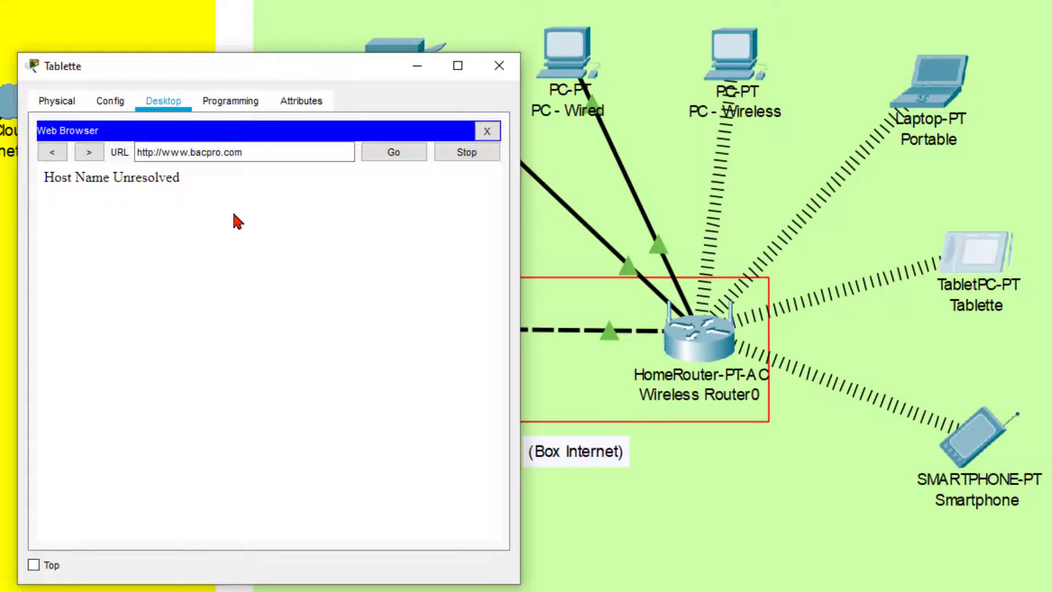
# - In the Tablette's IP configuration, set the DNS server to 10.10.10.100 and close the configuration
pyautogui.click(116, 107)
pyautogui.click(164, 101)
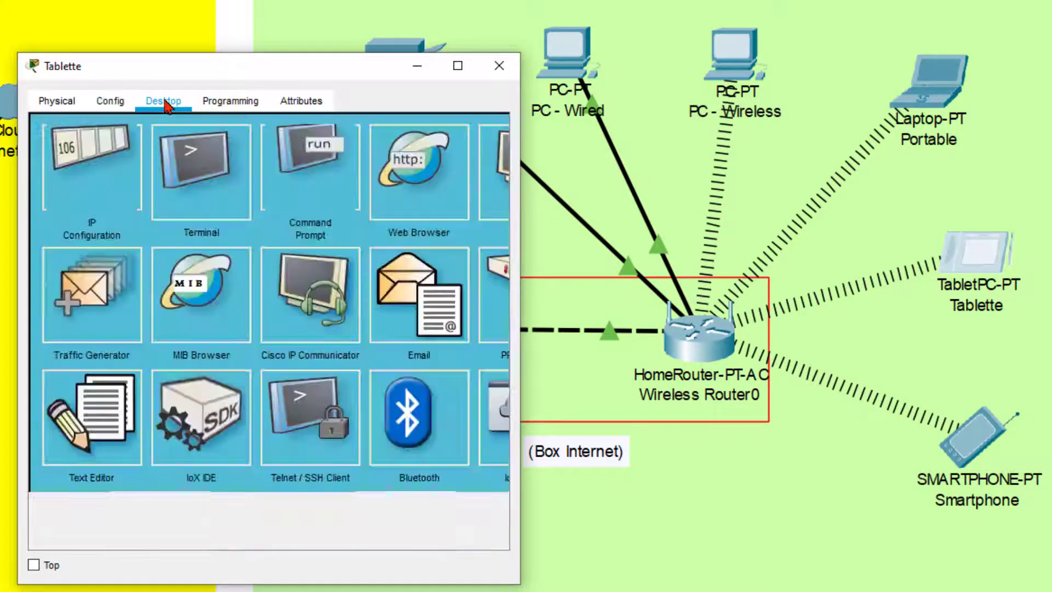
pyautogui.click(419, 171)
pyautogui.click(491, 135)
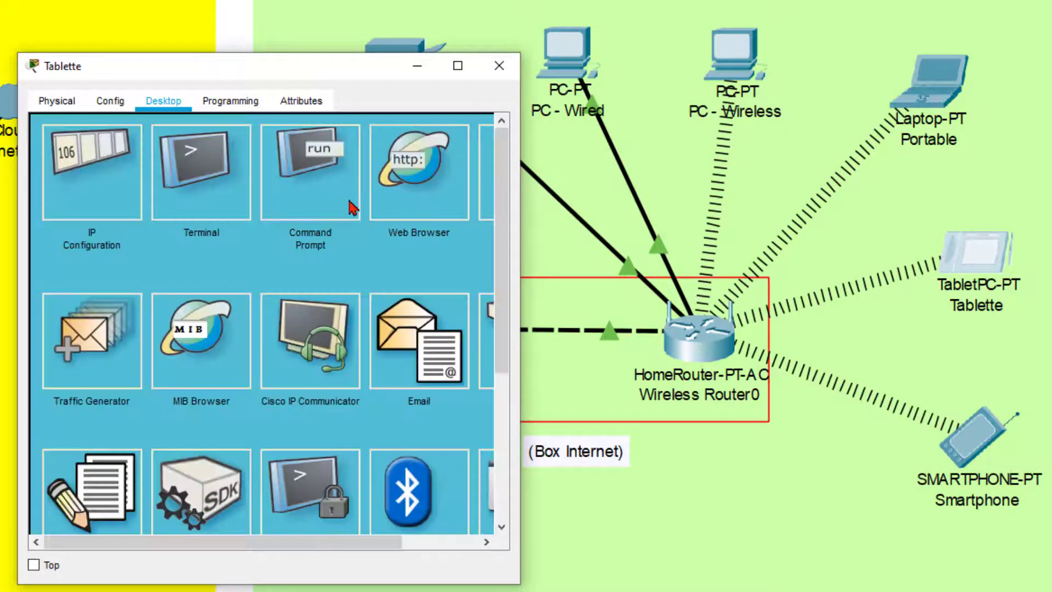
pyautogui.click(86, 174)
pyautogui.click(227, 297)
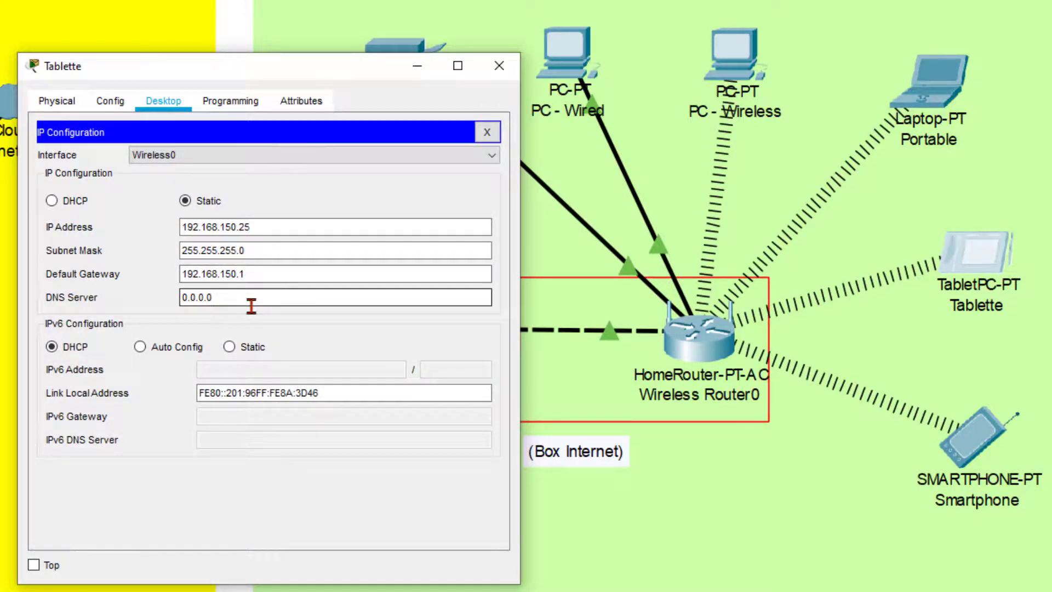
pyautogui.moveTo(228, 298); pyautogui.dragTo(133, 300)
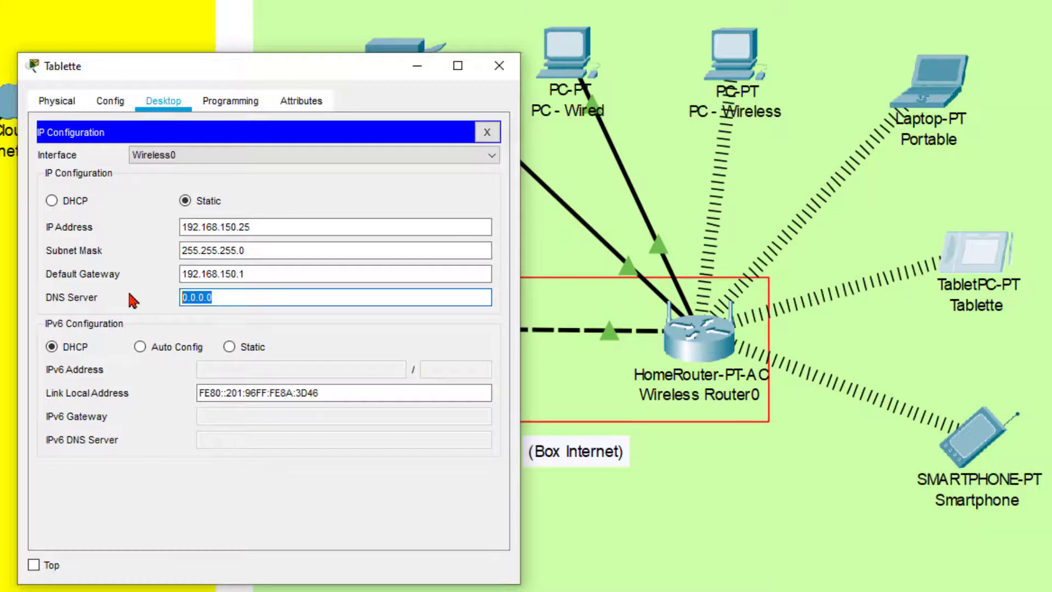
pyautogui.write('100')
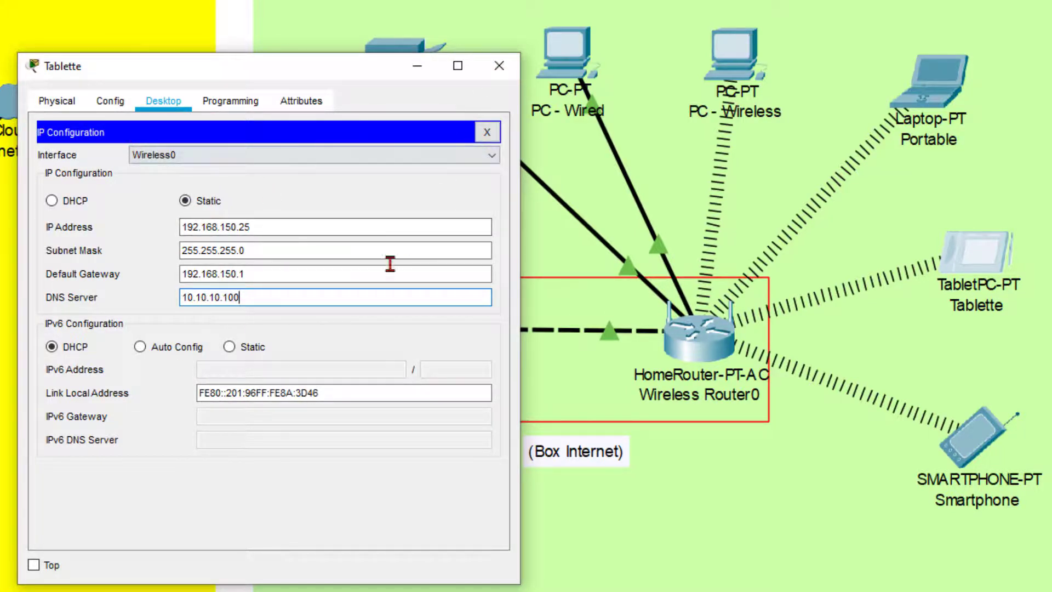
pyautogui.click(486, 133)
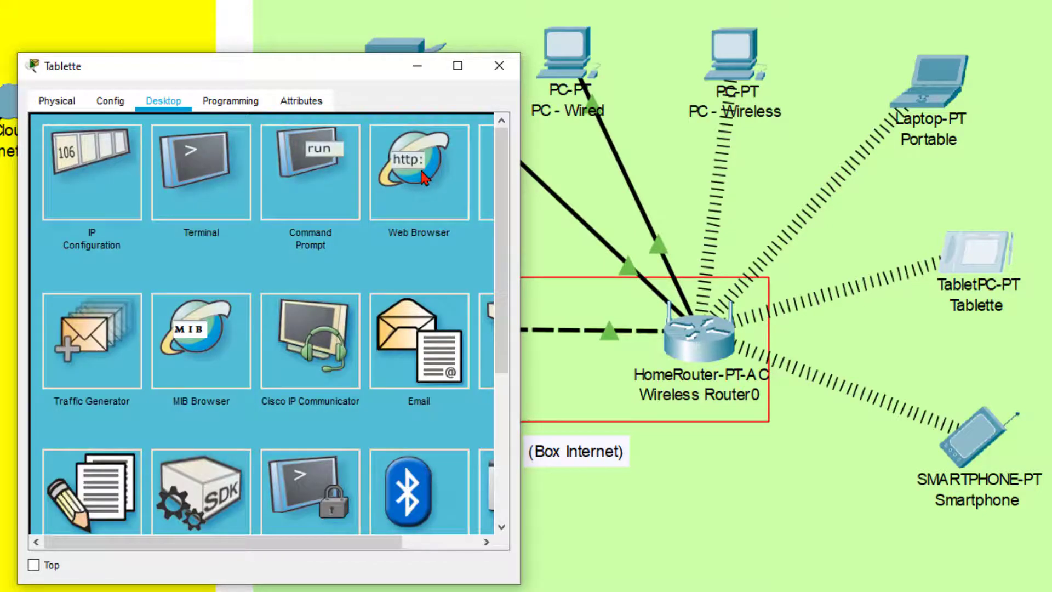
pyautogui.click(424, 178)
pyautogui.click(231, 149)
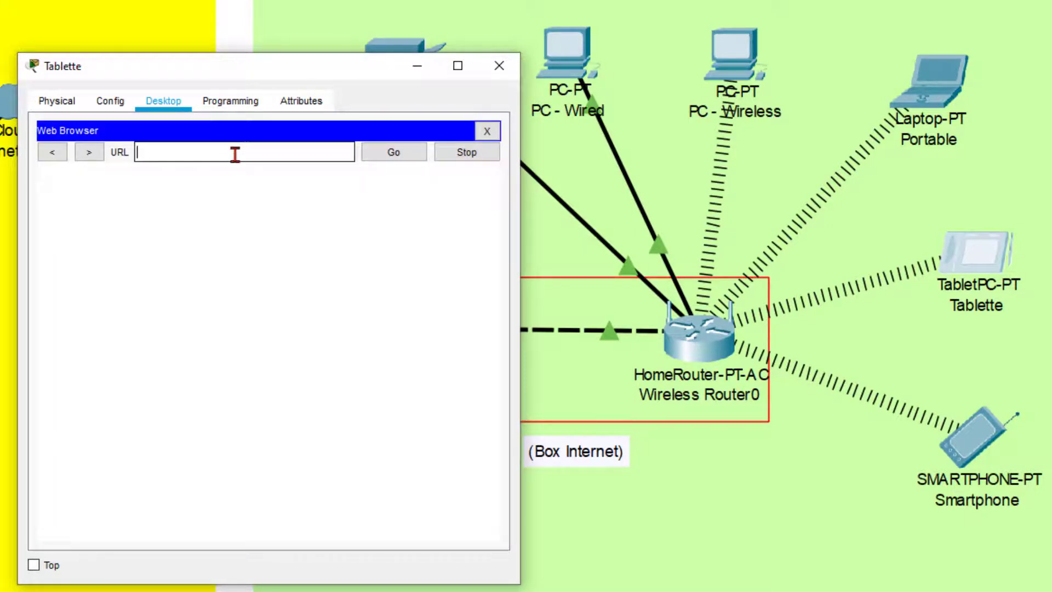
pyautogui.write('ww')
pyautogui.write('w.bacpro.com')
pyautogui.press('Return')
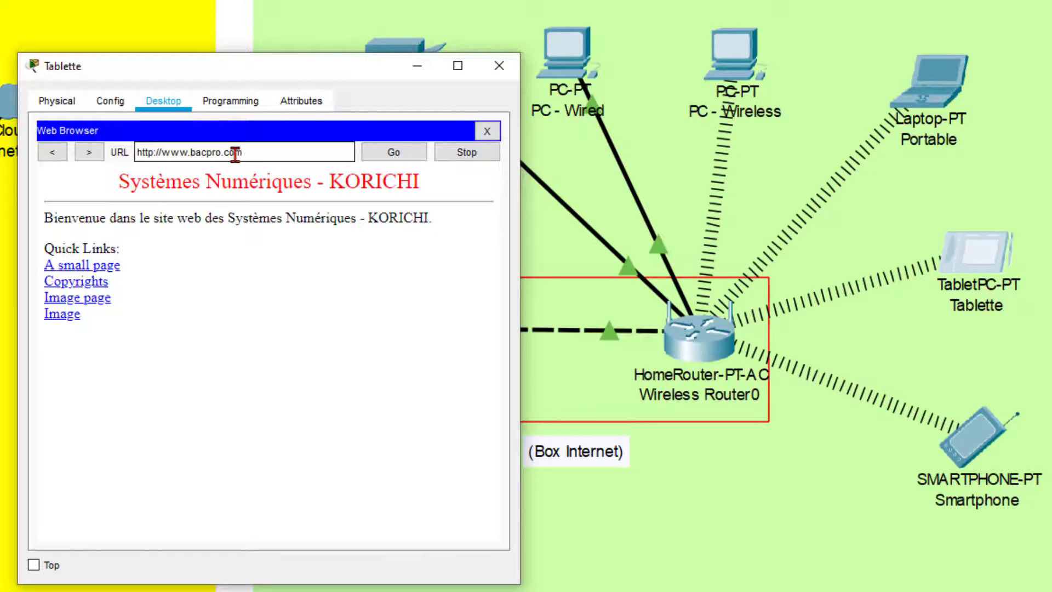
pyautogui.click(499, 66)
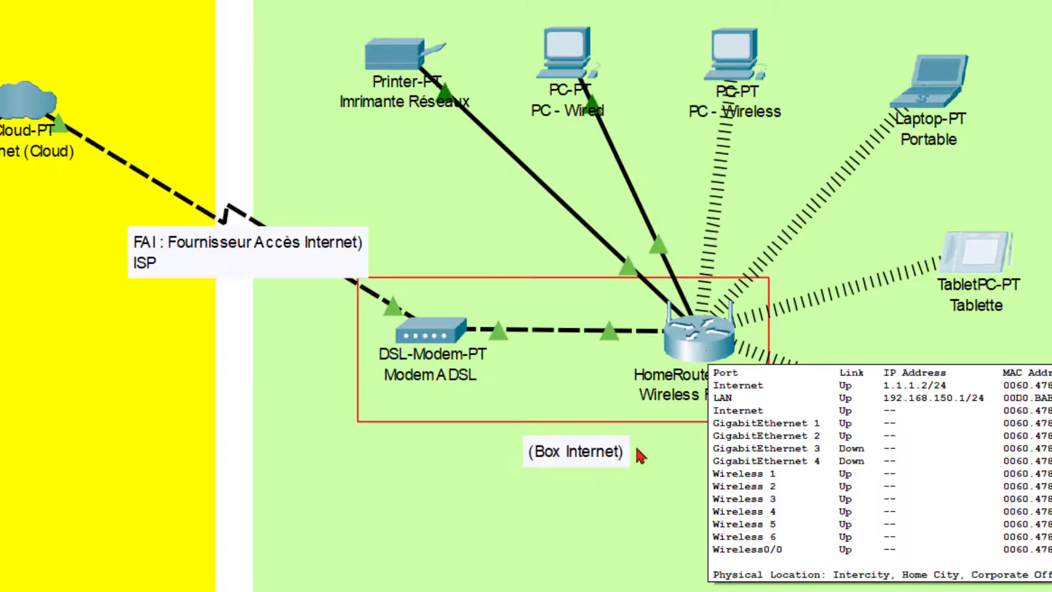
# - In Wireless Router0's network setup, set the router IP address to 192.168.250.1
pyautogui.click(704, 349)
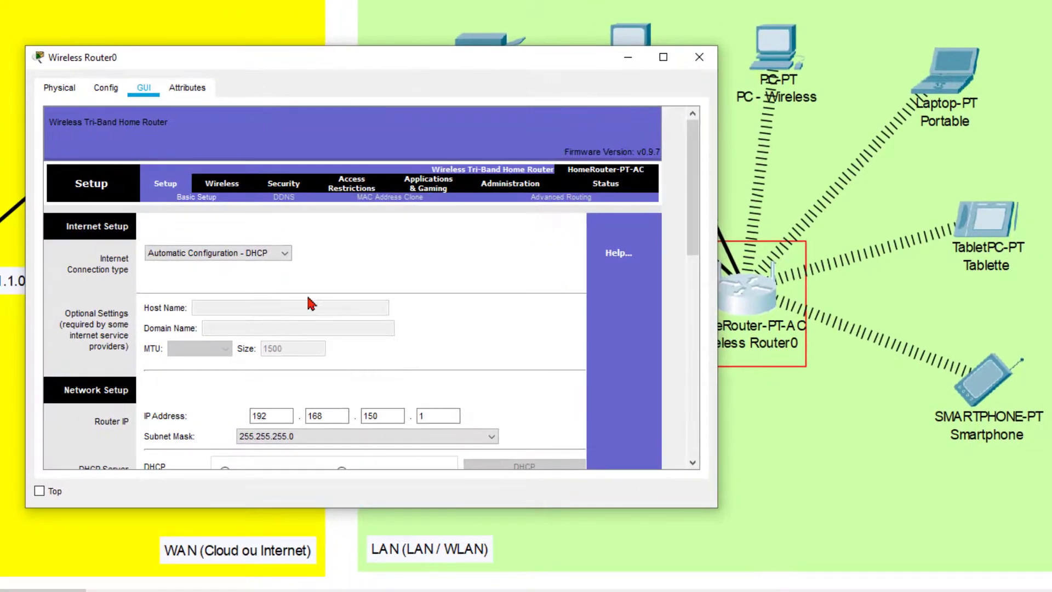
pyautogui.scroll(-3, 318, 312)
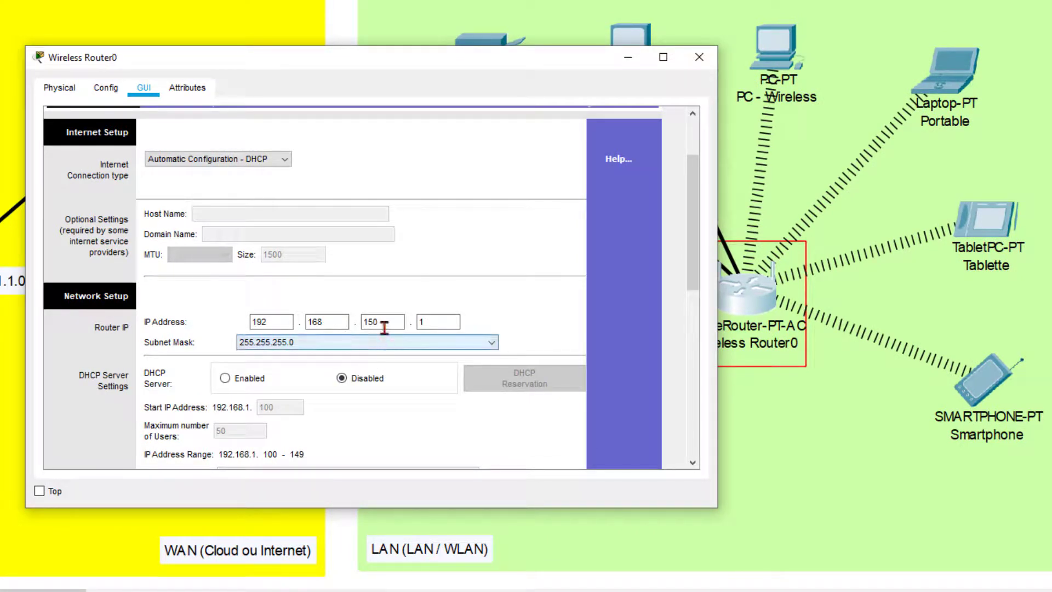
pyautogui.moveTo(384, 323); pyautogui.dragTo(352, 320)
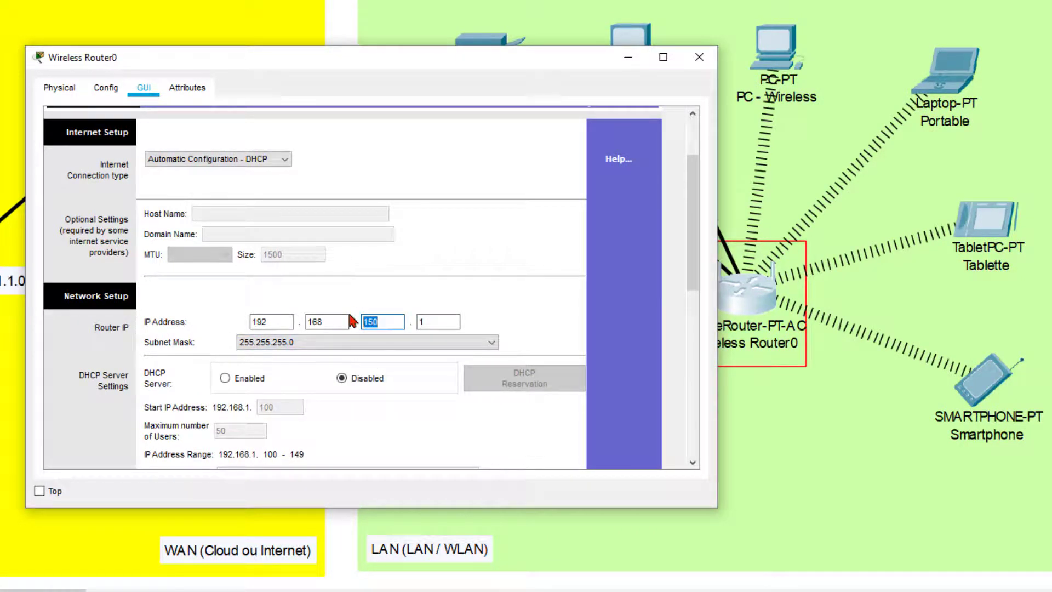
pyautogui.write('250')
# - Enable the router's DHCP server, save the settings and close the router window
pyautogui.scroll(-3, 403, 375)
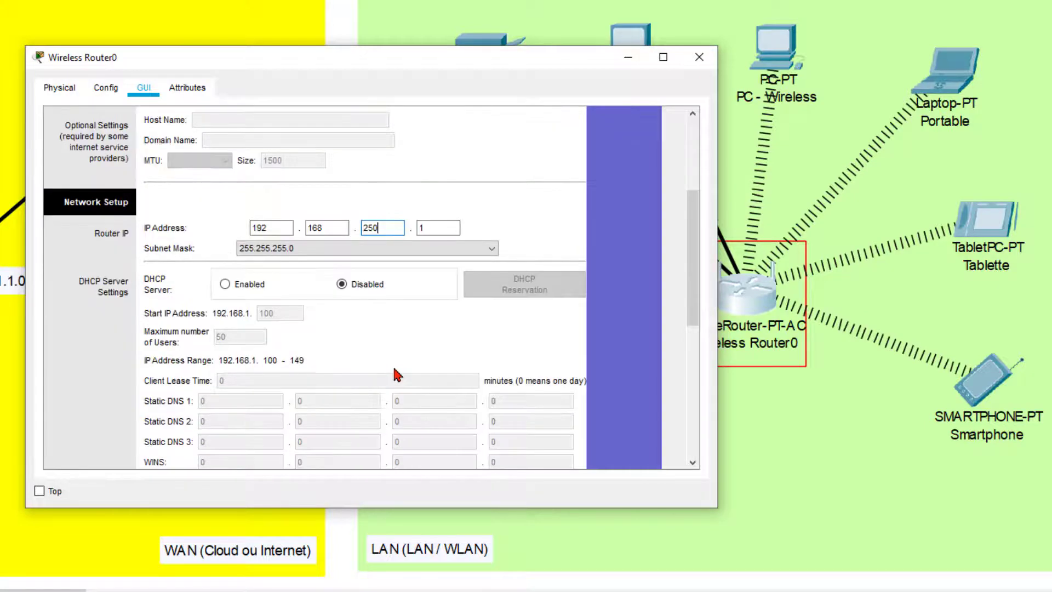
pyautogui.click(225, 285)
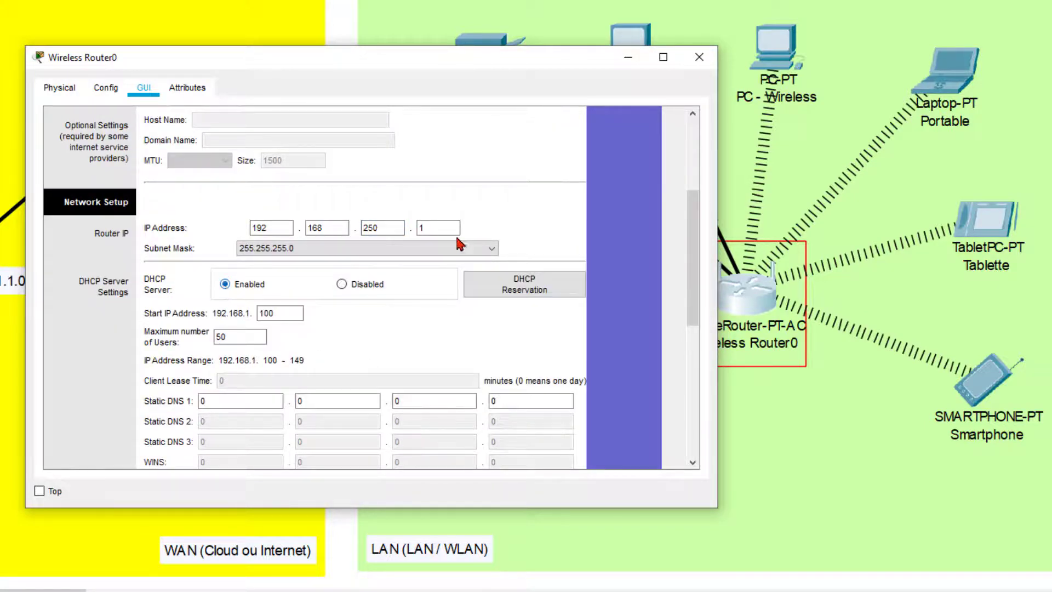
pyautogui.scroll(-5, 392, 299)
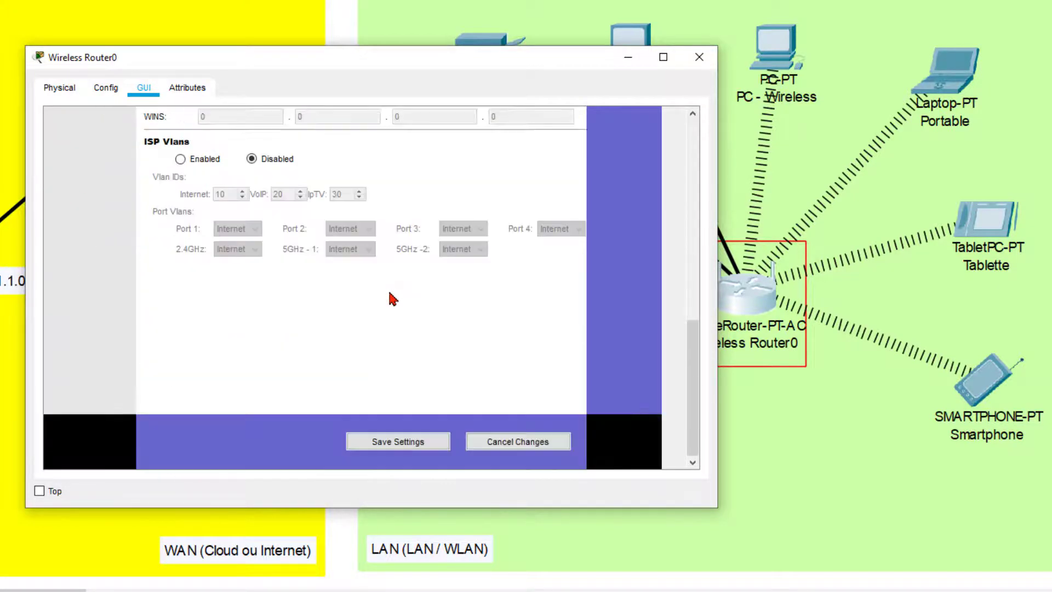
pyautogui.click(398, 442)
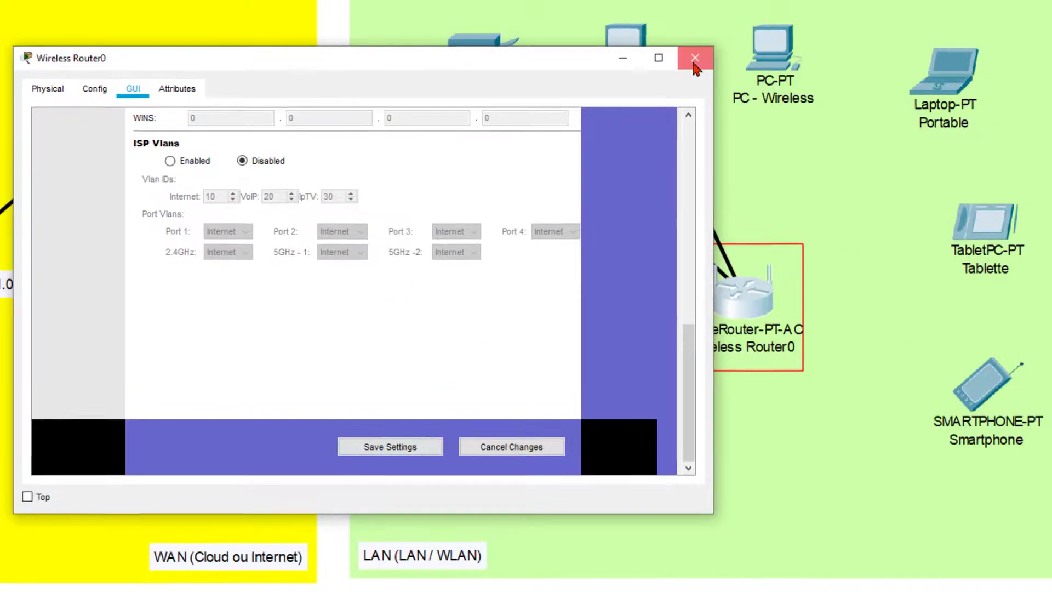
pyautogui.click(698, 57)
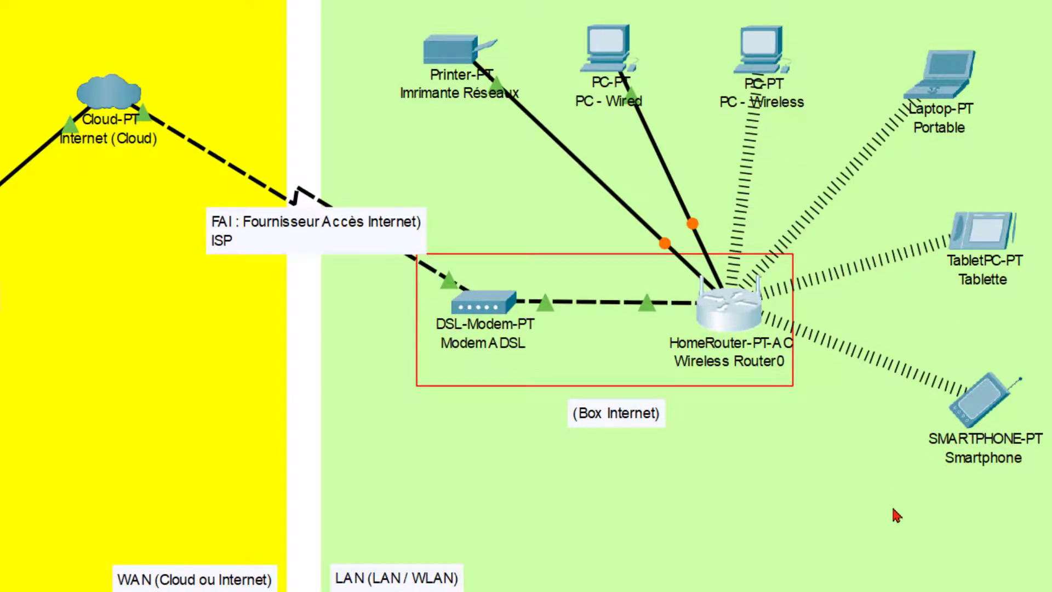
# - Switch the Smartphone's IPv4 configuration from static to DHCP and close its window
pyautogui.click(982, 407)
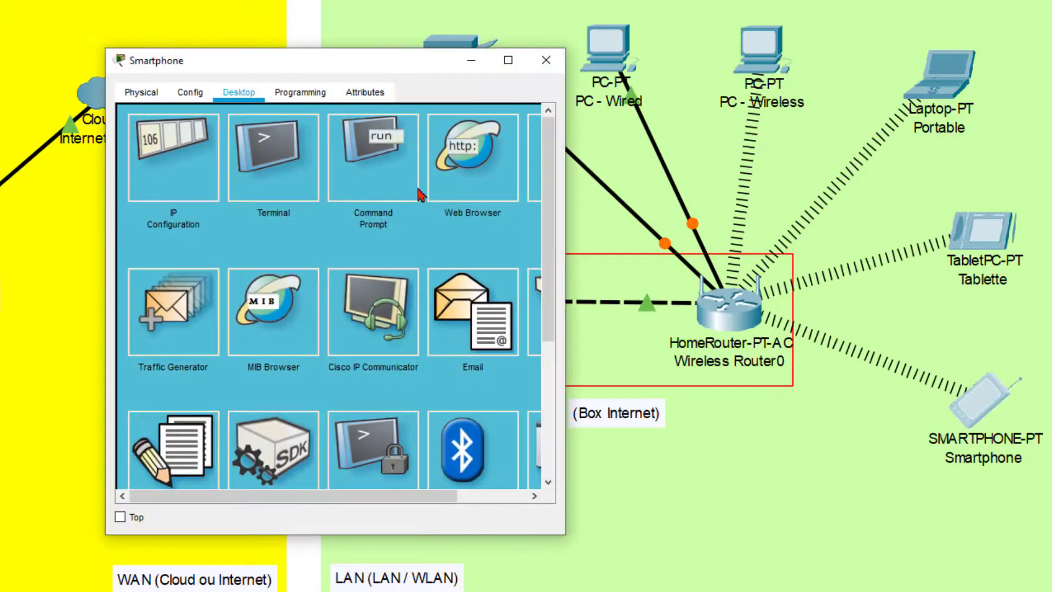
pyautogui.click(186, 180)
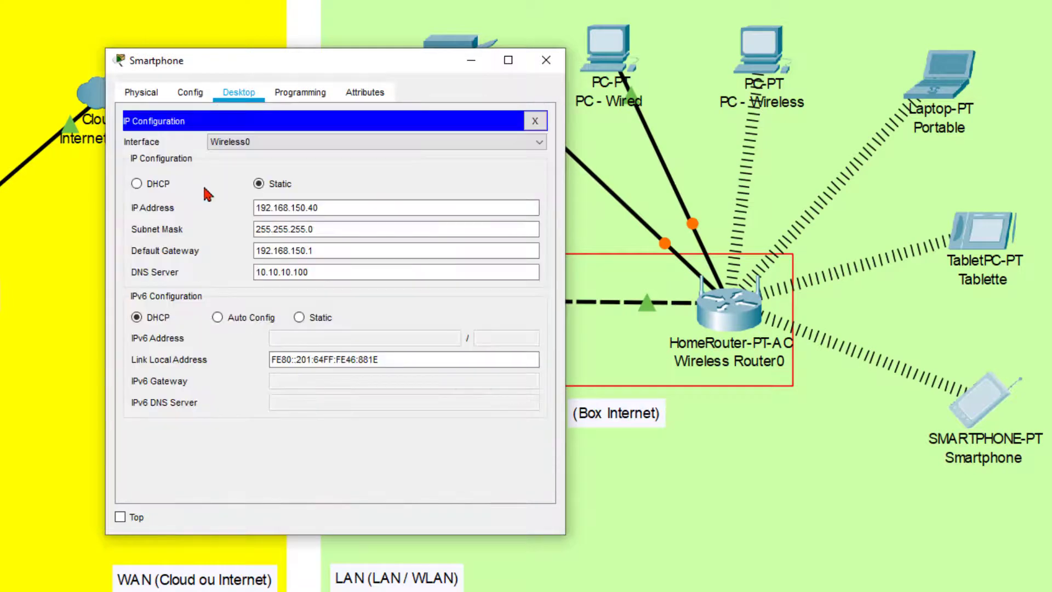
pyautogui.click(141, 187)
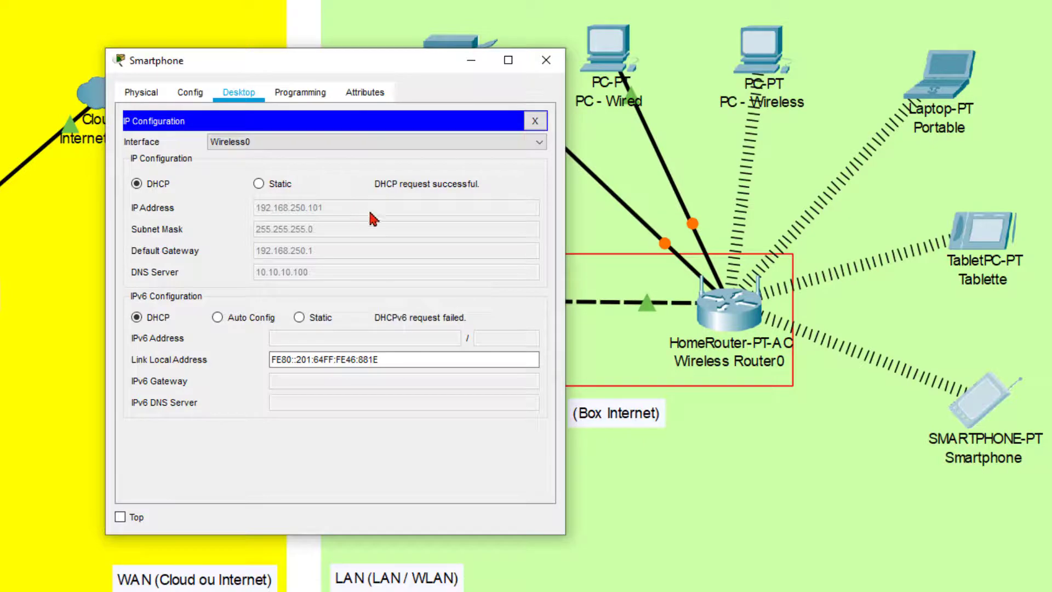
pyautogui.click(546, 60)
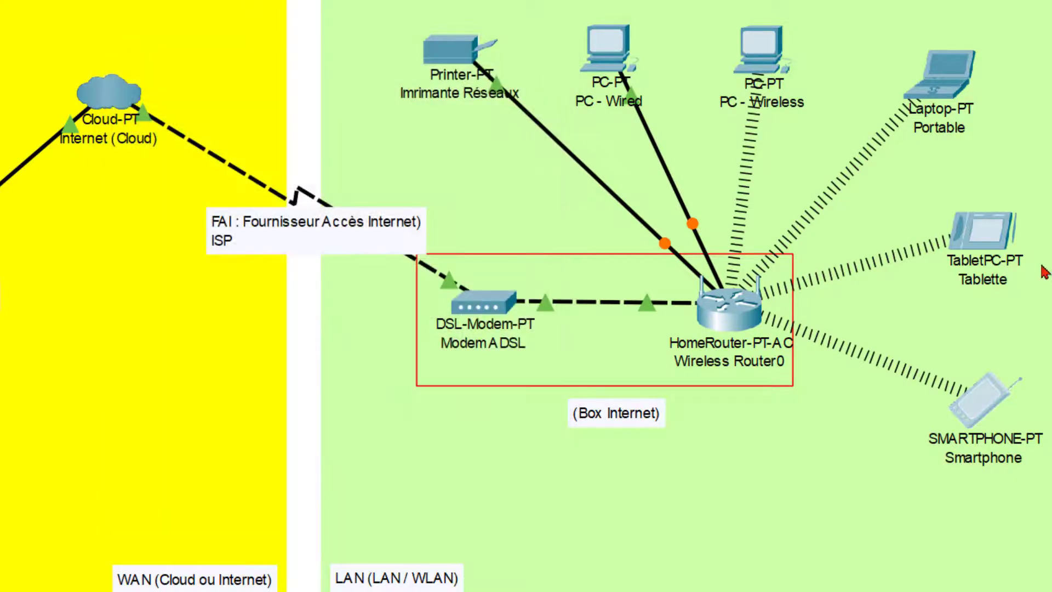
# - Switch the Tablette's IPv4 configuration from static to DHCP and close its window
pyautogui.click(980, 233)
pyautogui.click(180, 172)
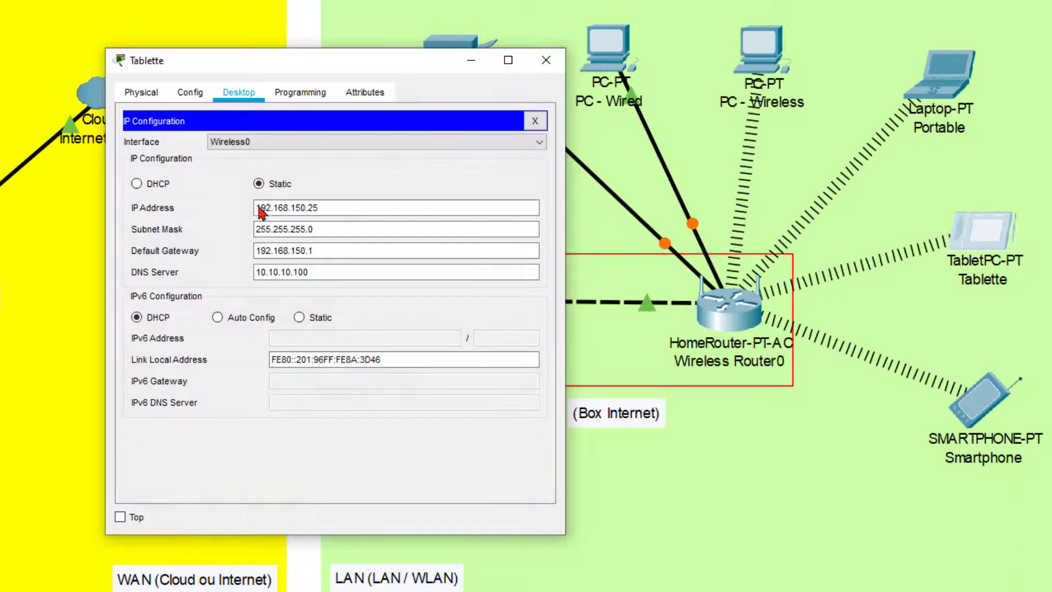
pyautogui.click(143, 185)
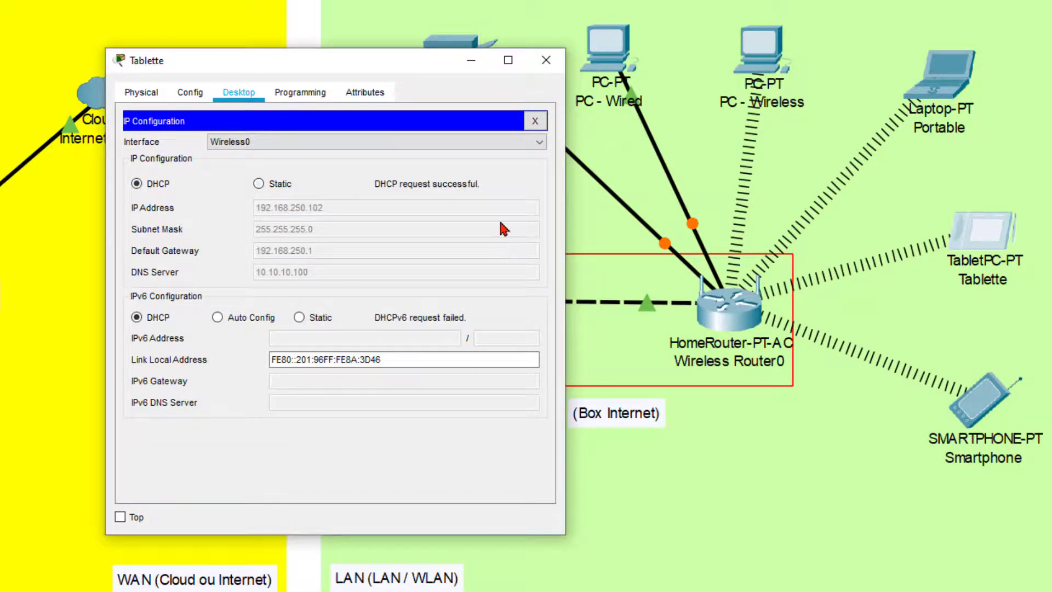
pyautogui.click(548, 62)
# - Check the IP configuration of the Portable laptop and close its window
pyautogui.click(936, 92)
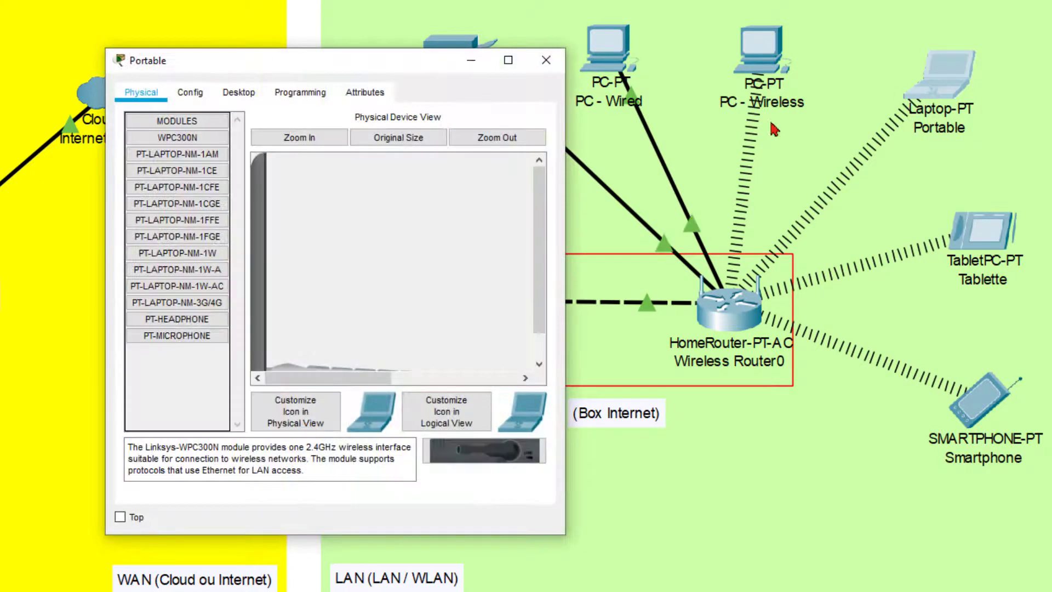
pyautogui.click(235, 92)
pyautogui.click(164, 167)
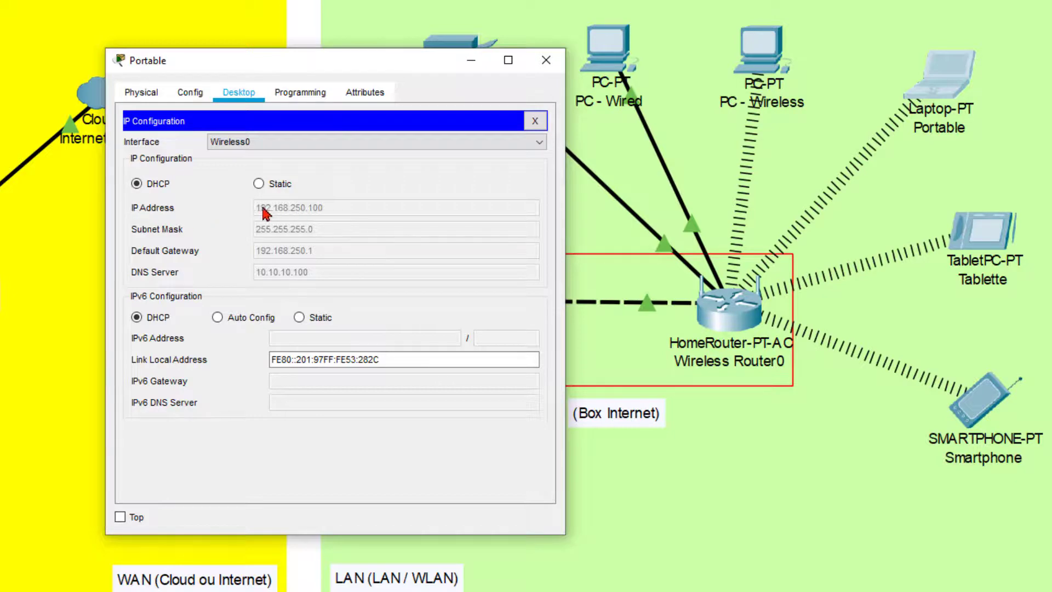
pyautogui.click(547, 63)
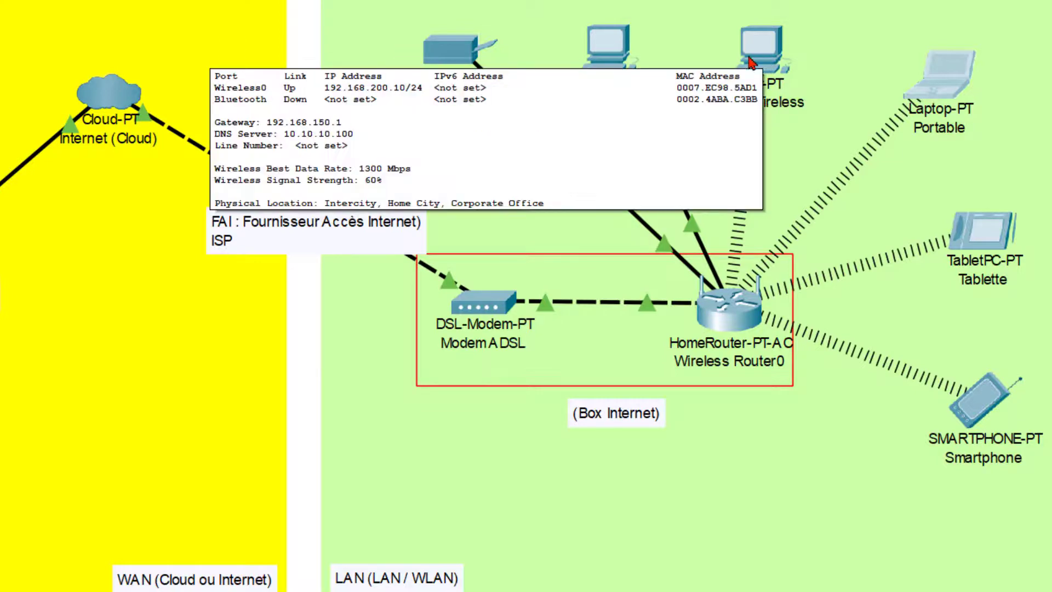
# - Examine the static IP configuration of PC - Wired and close its window without editing it
pyautogui.click(607, 47)
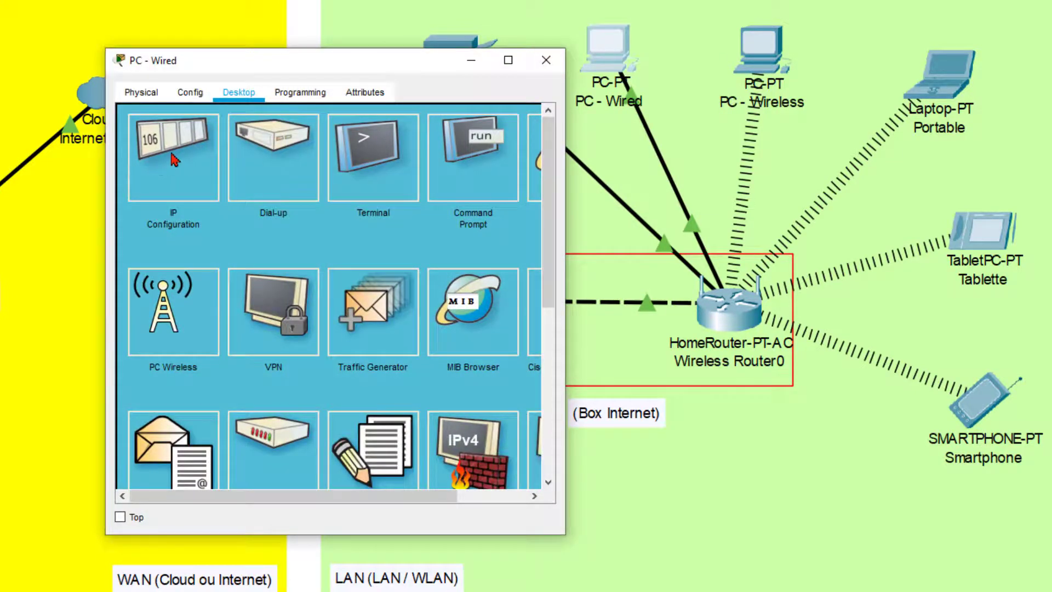
pyautogui.click(173, 159)
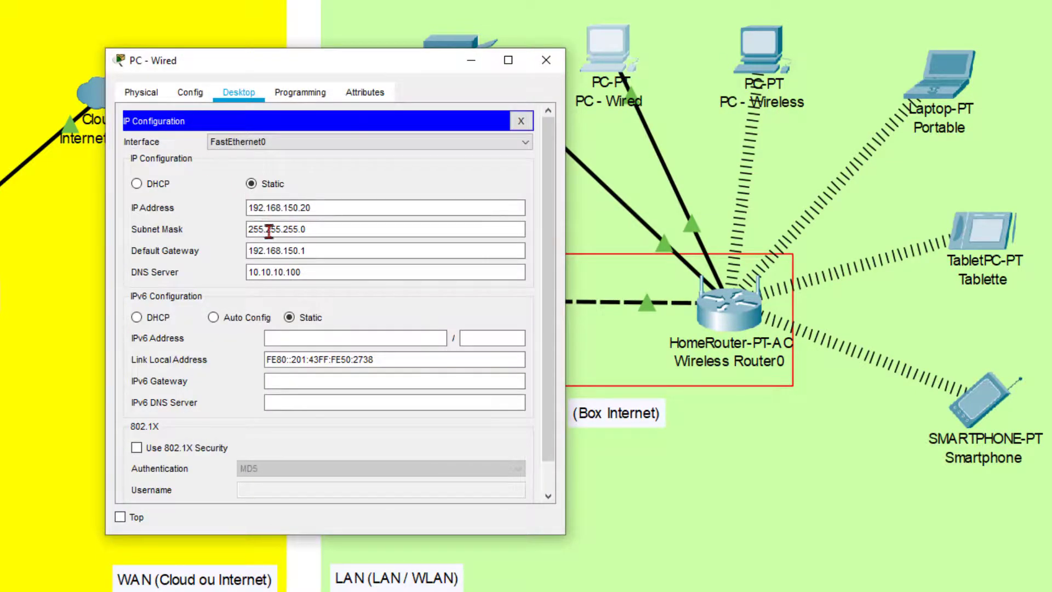
pyautogui.click(261, 208)
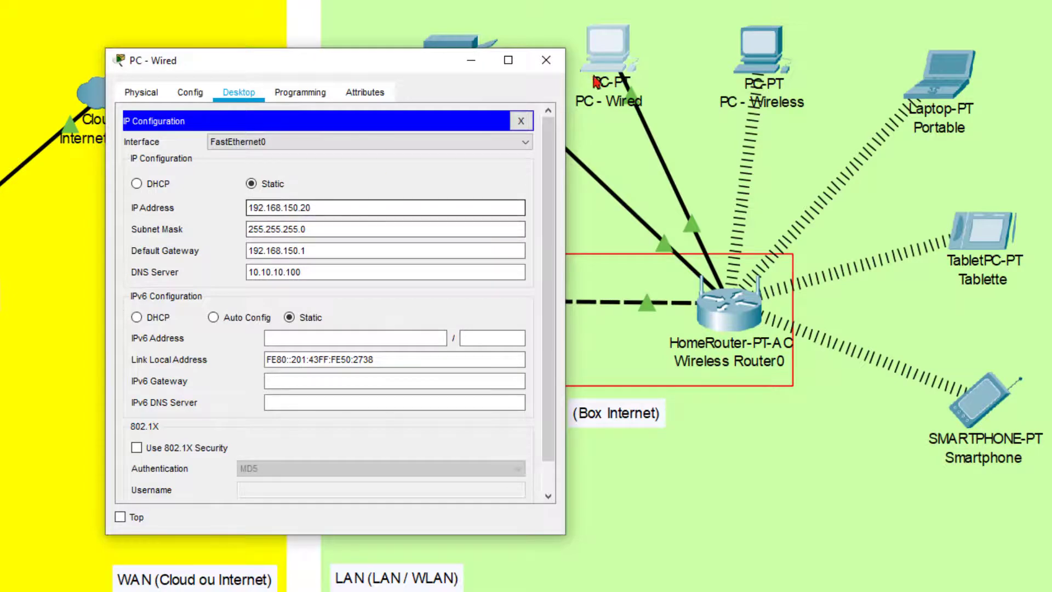
pyautogui.click(545, 59)
# - Switch PC - Wireless from static addressing to DHCP in its IPv4 configuration and close its window
pyautogui.click(758, 58)
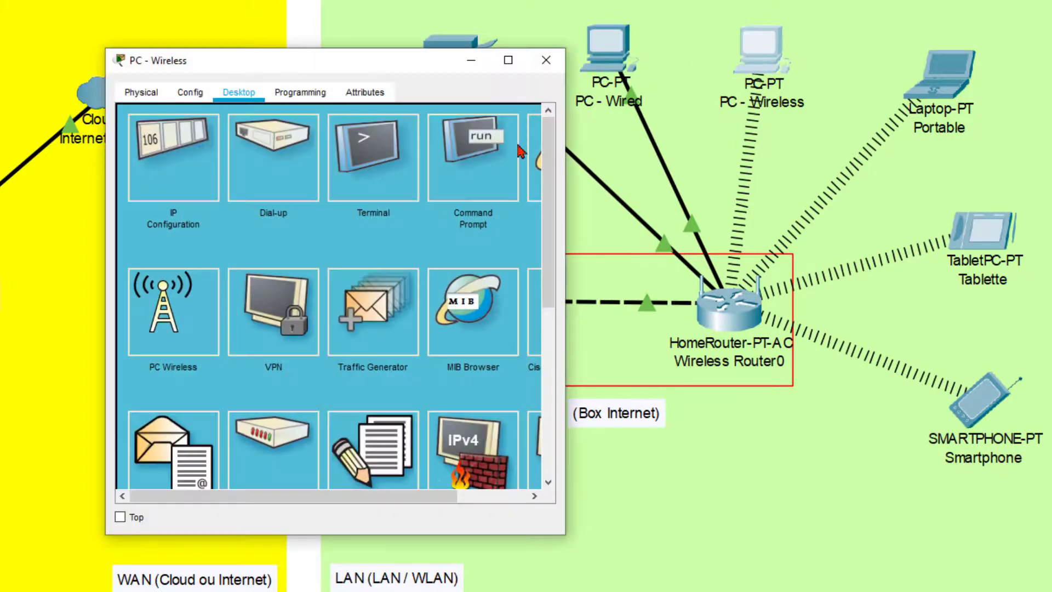
pyautogui.click(164, 173)
pyautogui.click(143, 184)
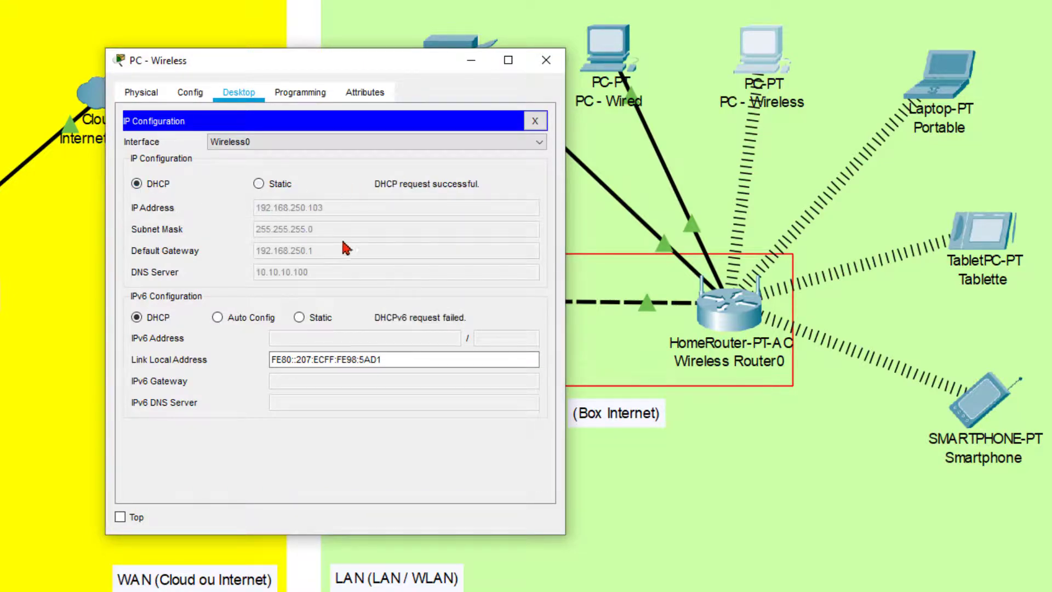
pyautogui.click(547, 62)
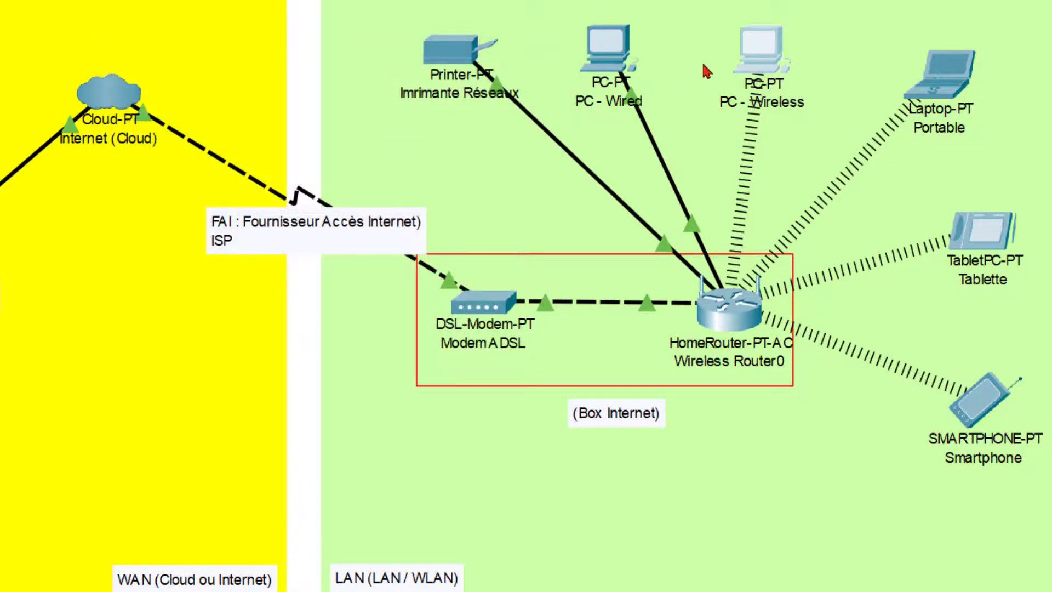
# - Check the network printer's IPv4 gateway and DNS settings in its configuration and close its window
pyautogui.click(473, 57)
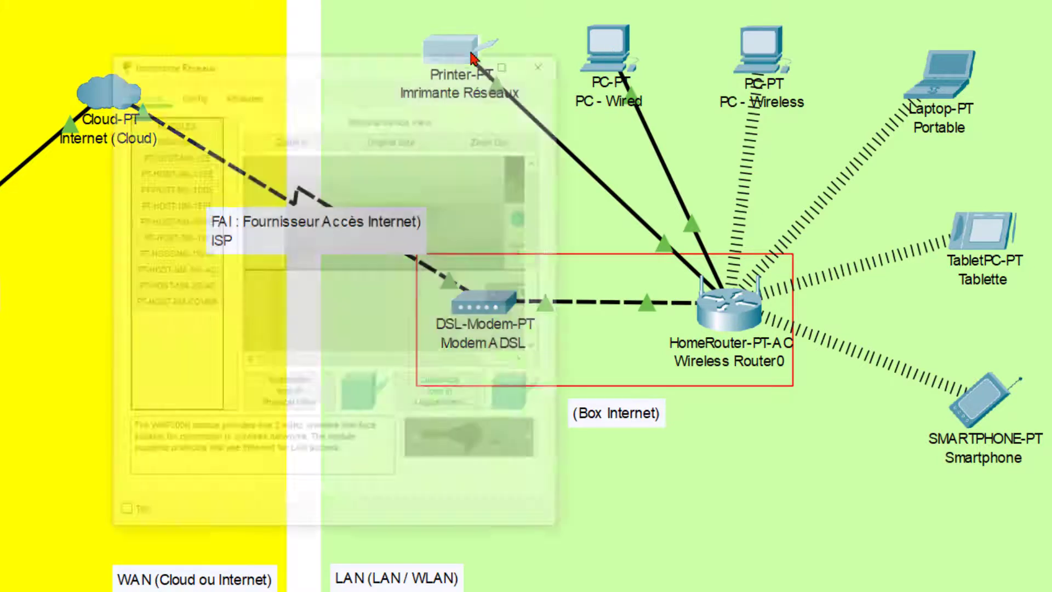
pyautogui.click(191, 95)
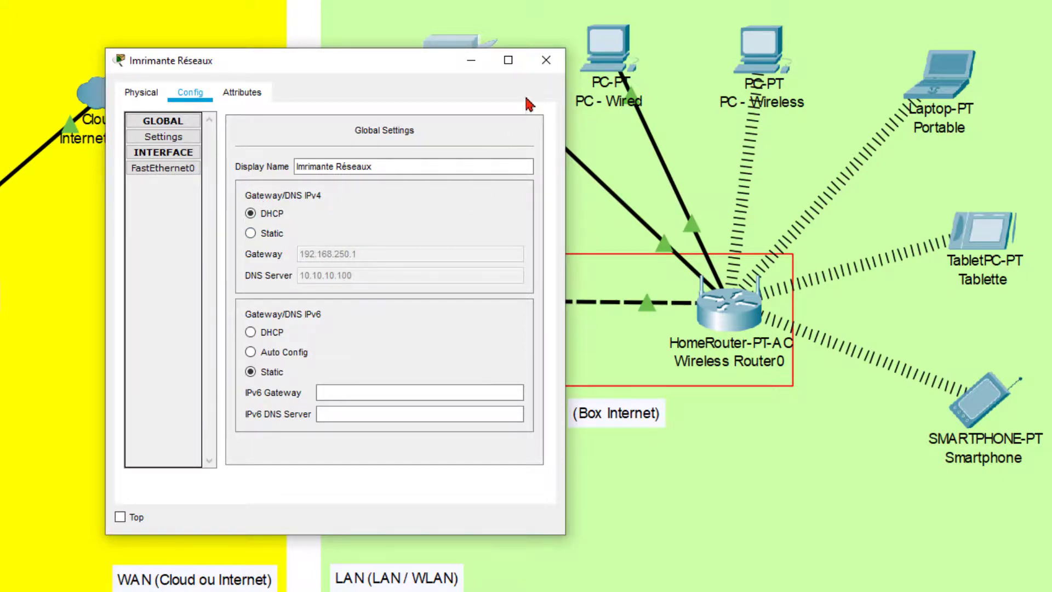
pyautogui.click(546, 62)
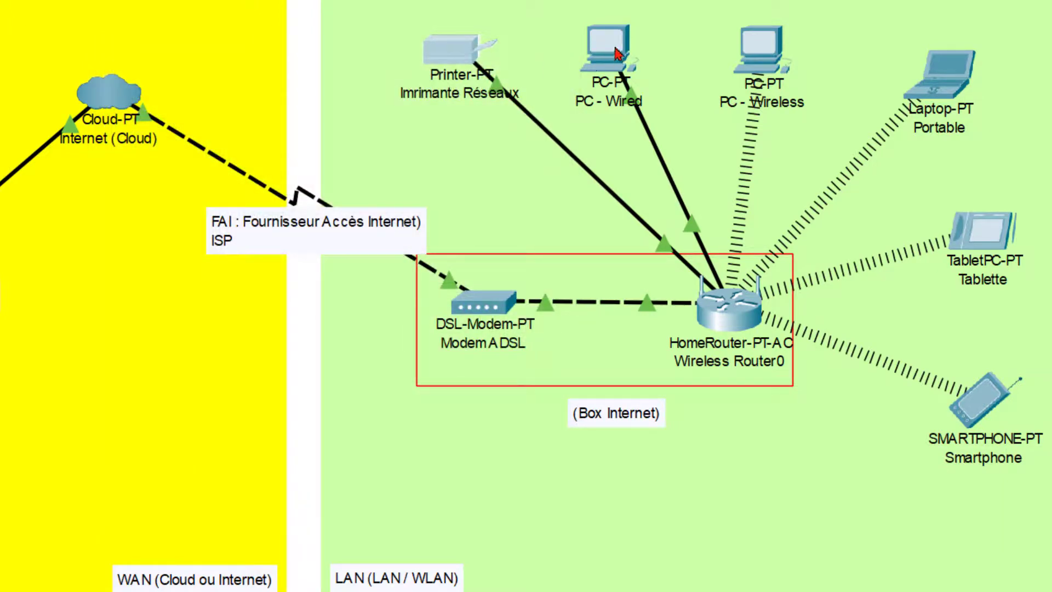
# - Set the static IP address of PC - Wired to 192.168.250.20 with default gateway 192.168.250.1, and close its window
pyautogui.click(616, 52)
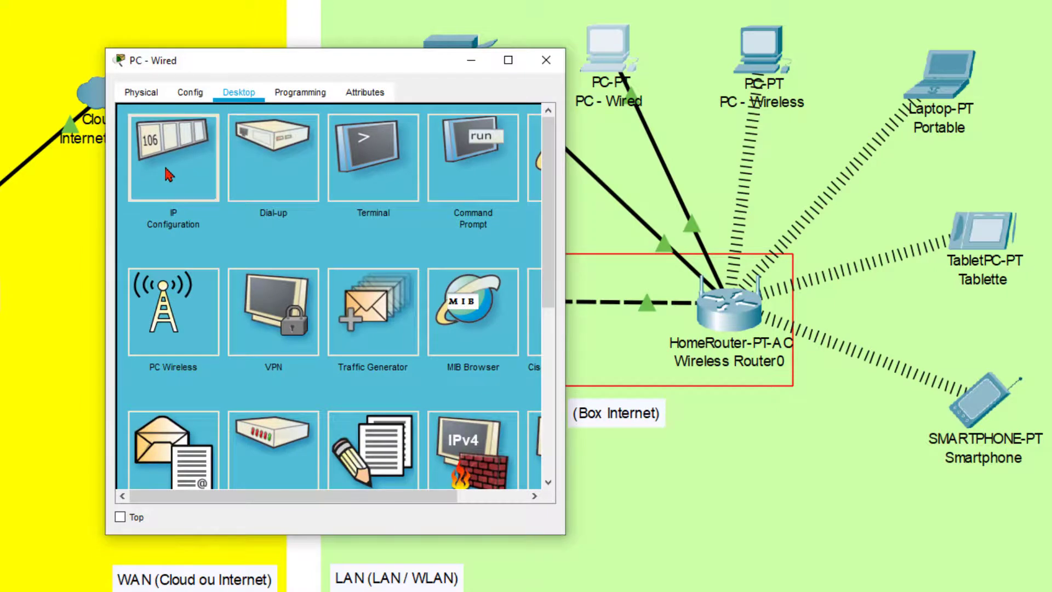
pyautogui.click(170, 174)
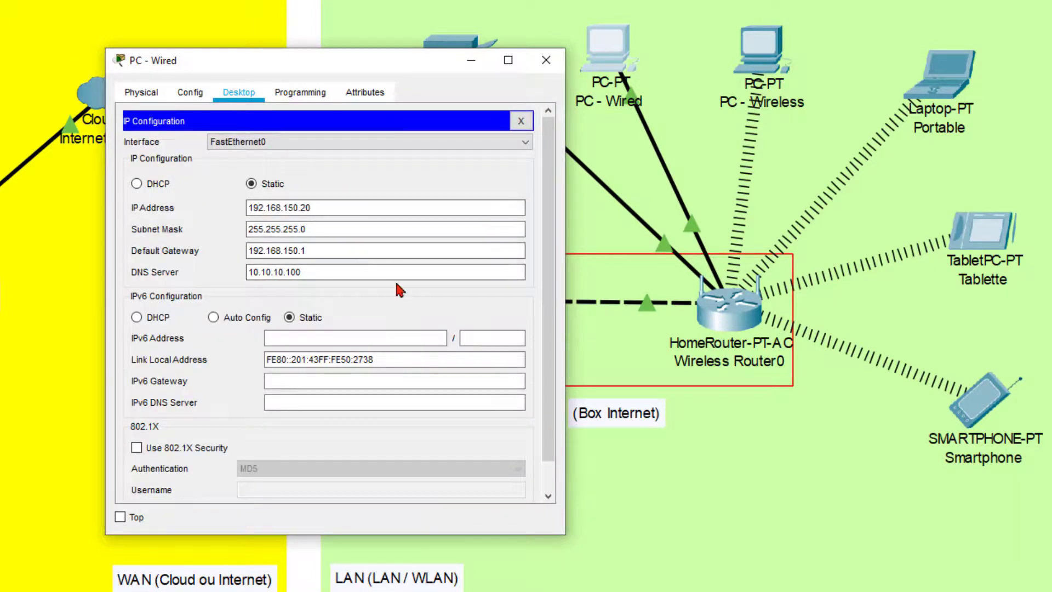
pyautogui.click(306, 207)
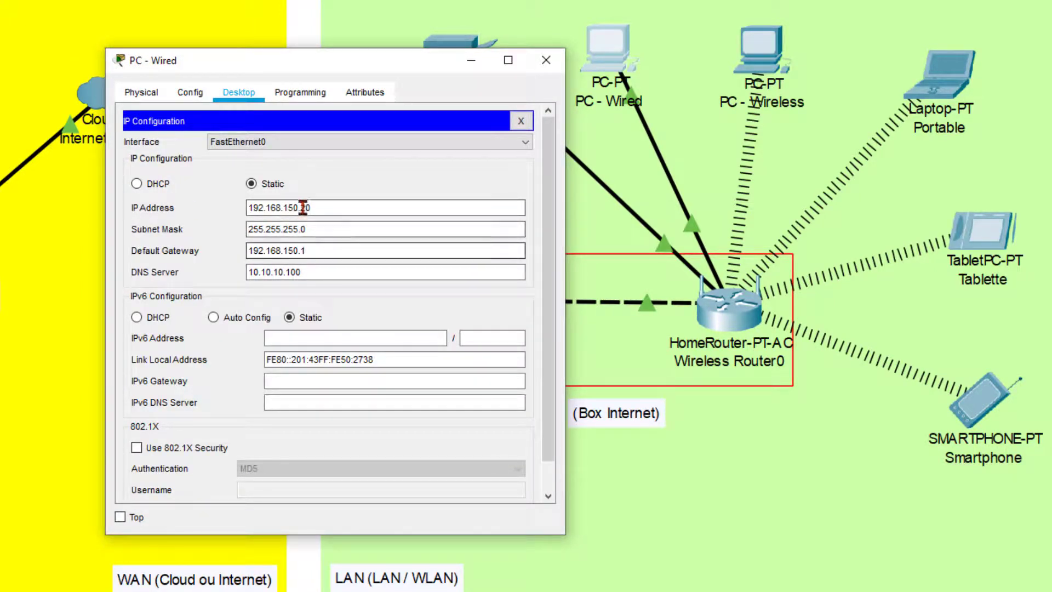
pyautogui.click(324, 272)
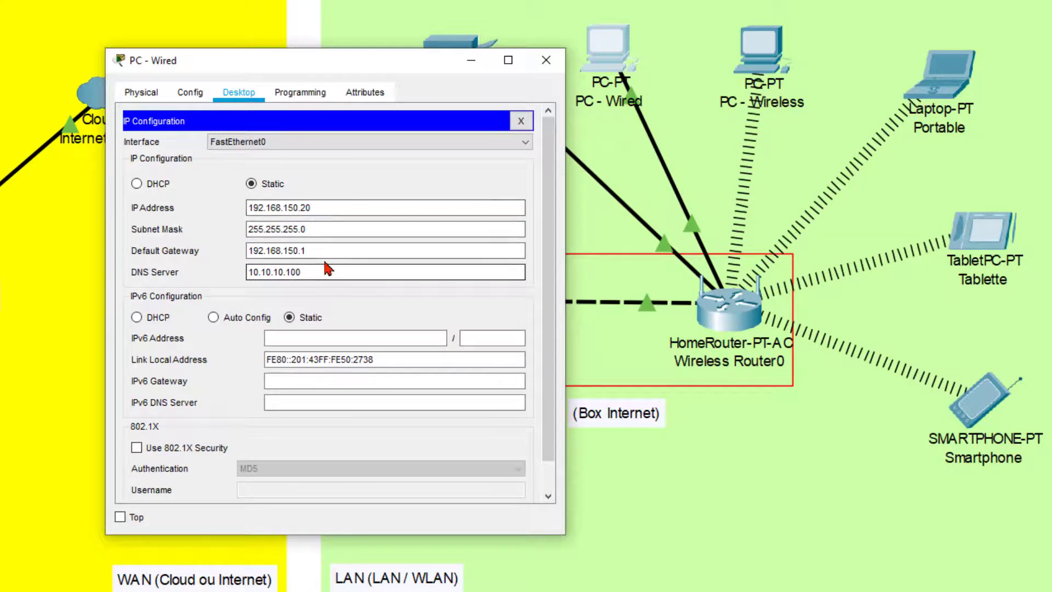
pyautogui.click(321, 245)
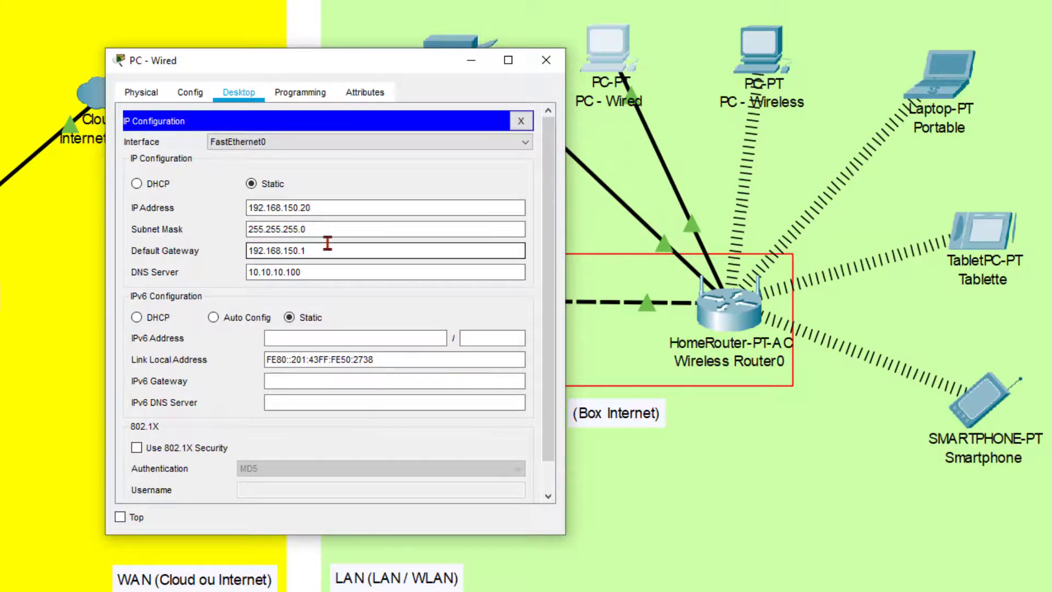
pyautogui.click(320, 229)
pyautogui.click(316, 208)
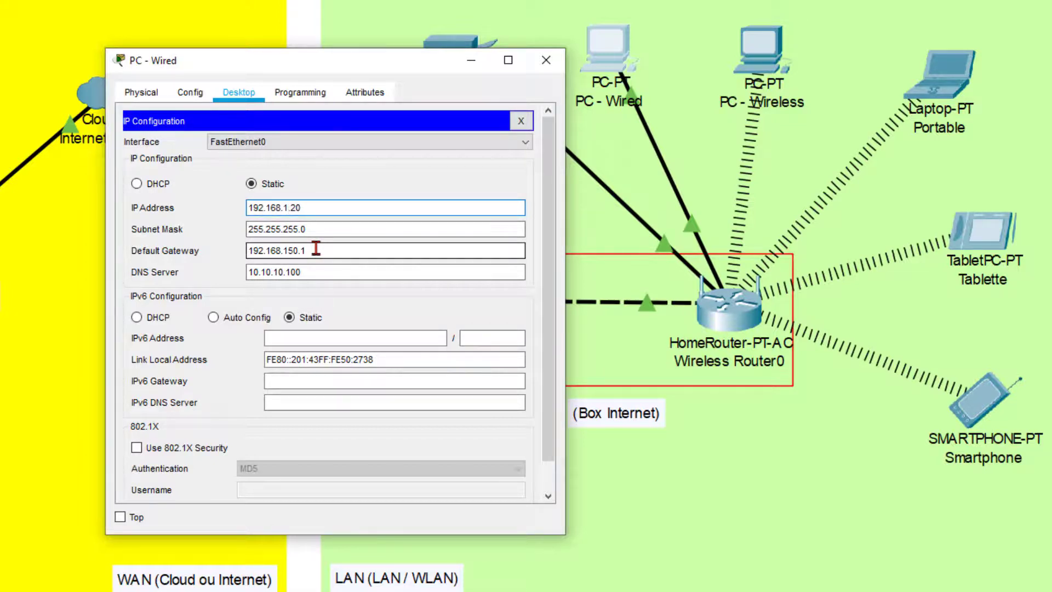
pyautogui.write('50')
pyautogui.click(319, 211)
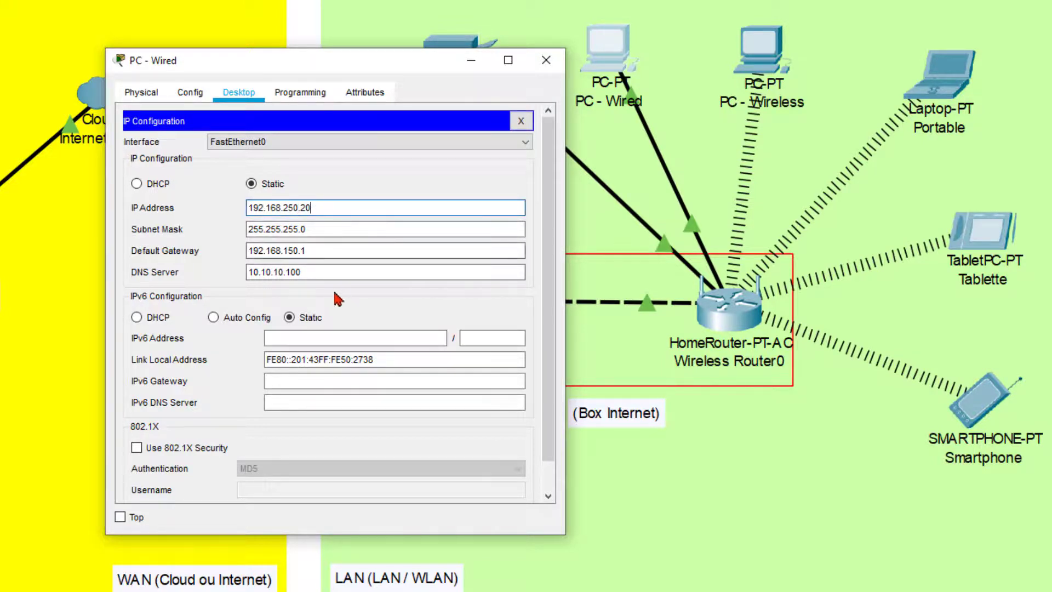
pyautogui.click(316, 248)
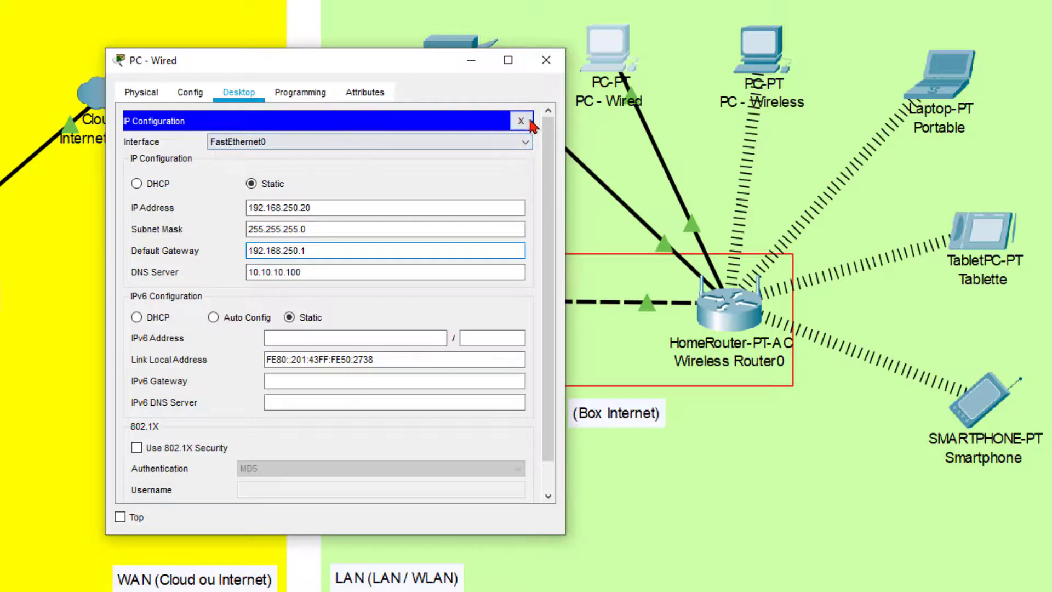
pyautogui.click(546, 64)
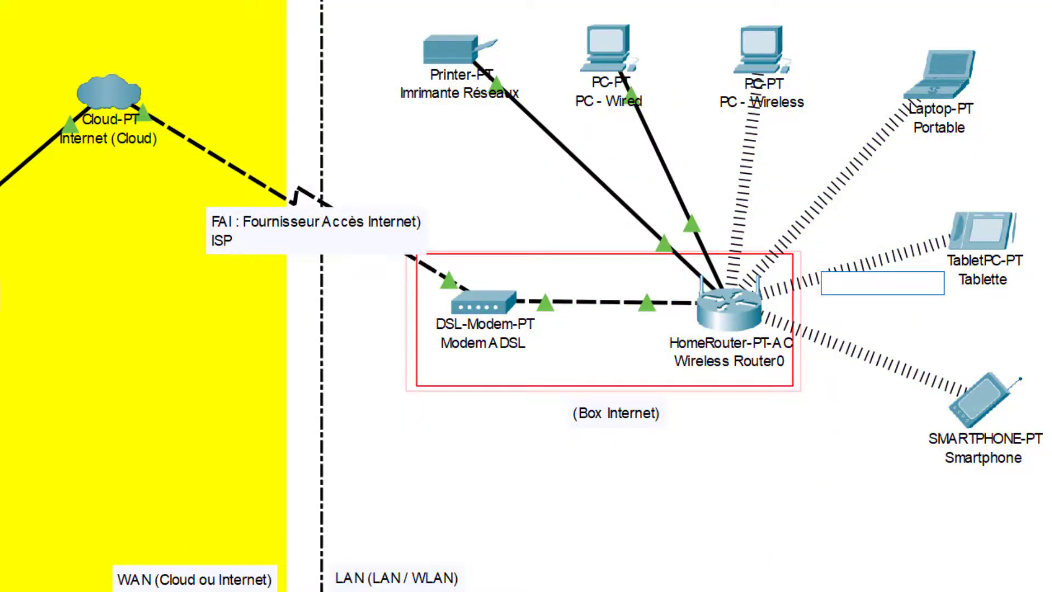
pyautogui.click(674, 551)
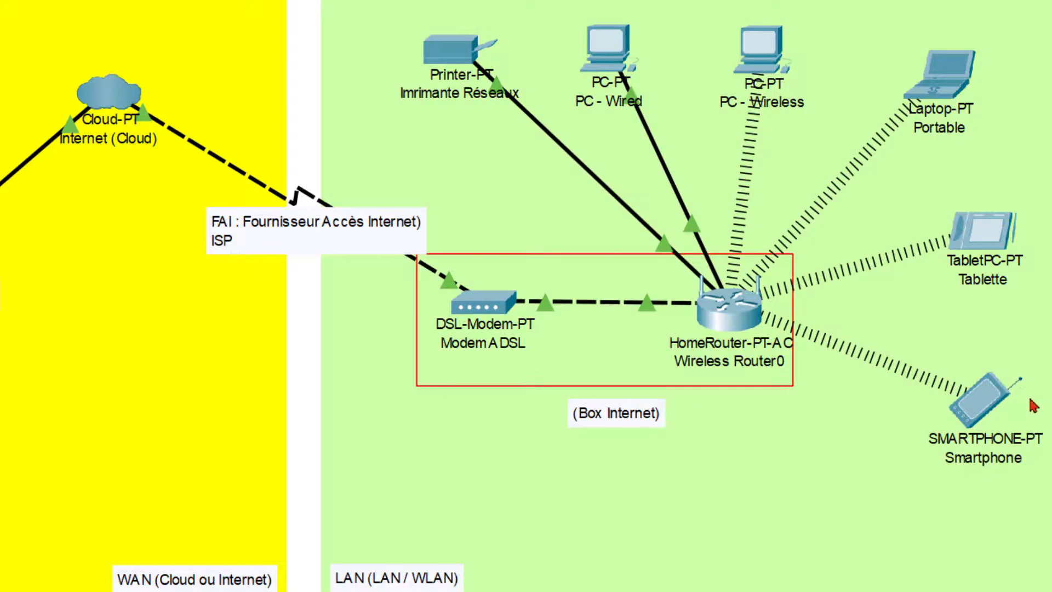
# - Check the smartphone's IP configuration and close its window
pyautogui.click(986, 405)
pyautogui.click(176, 167)
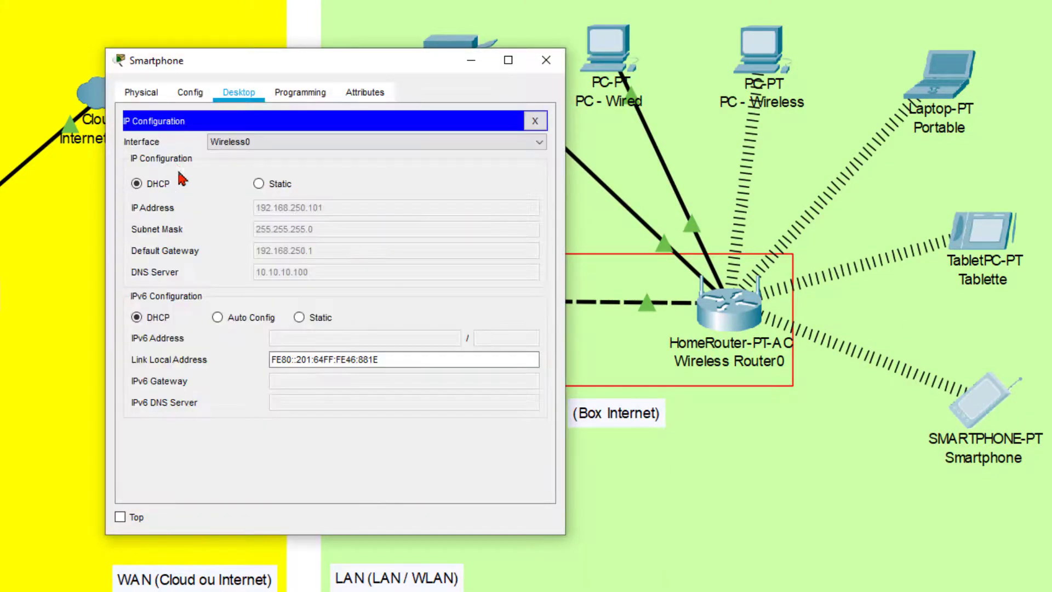
pyautogui.click(545, 59)
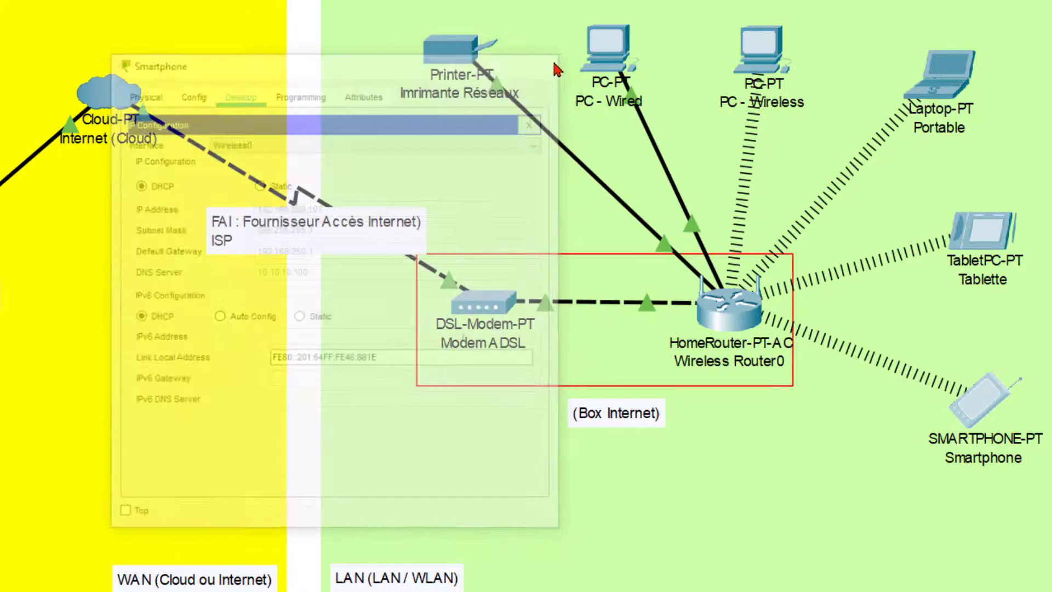
# - Run ipconfig in the Command Prompt of PC - Wired
pyautogui.click(602, 52)
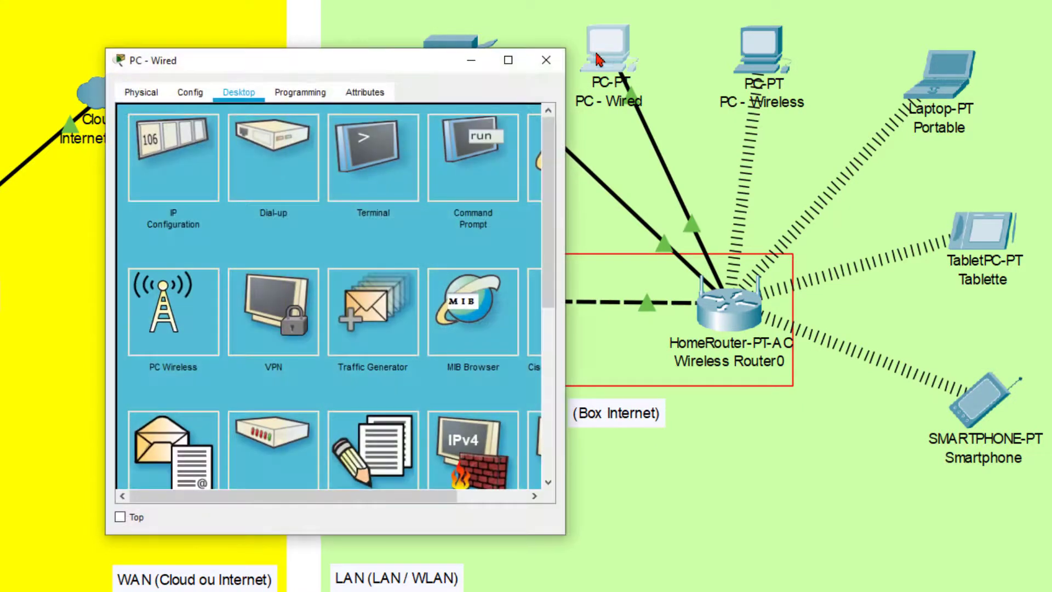
pyautogui.click(473, 160)
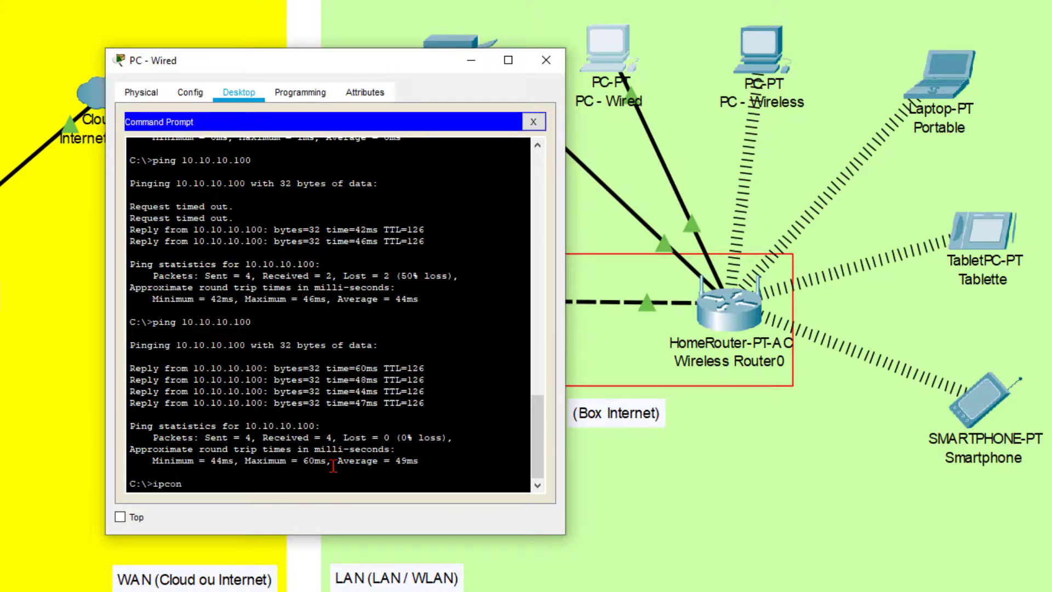
pyautogui.write('ipconfig')
pyautogui.press('Return')
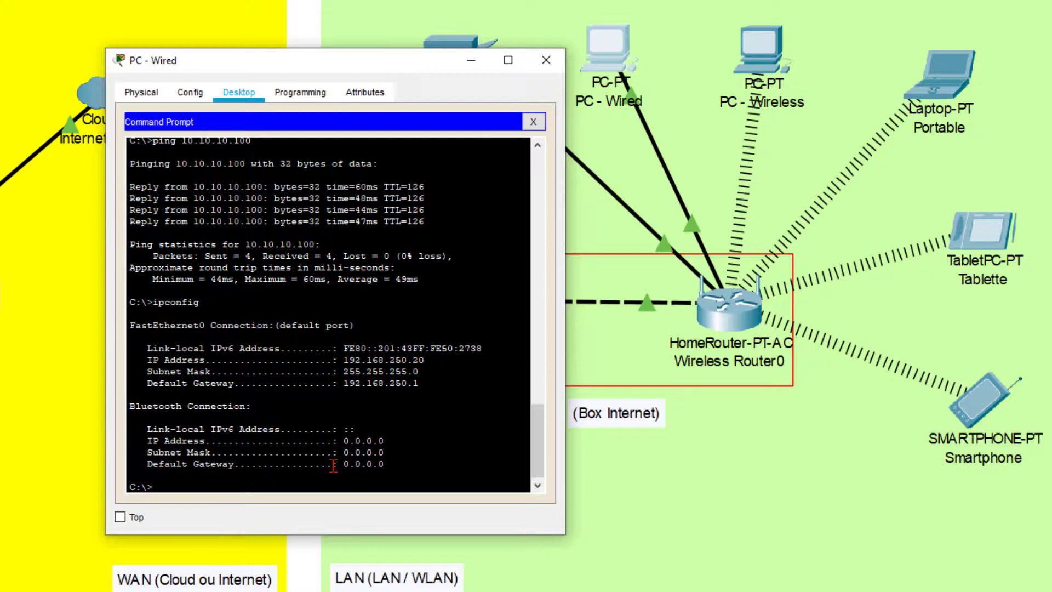
# - Ping the smartphone at 192.168.250.101 from PC - Wired and close the window
pyautogui.write('ng 192.168.250.101')
pyautogui.press('Return')
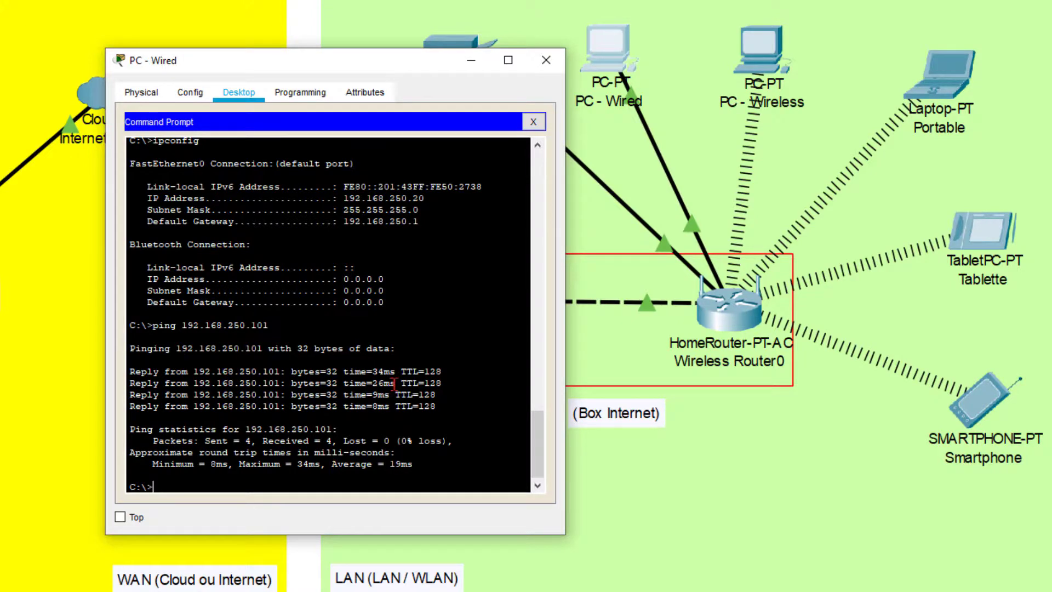
pyautogui.click(545, 60)
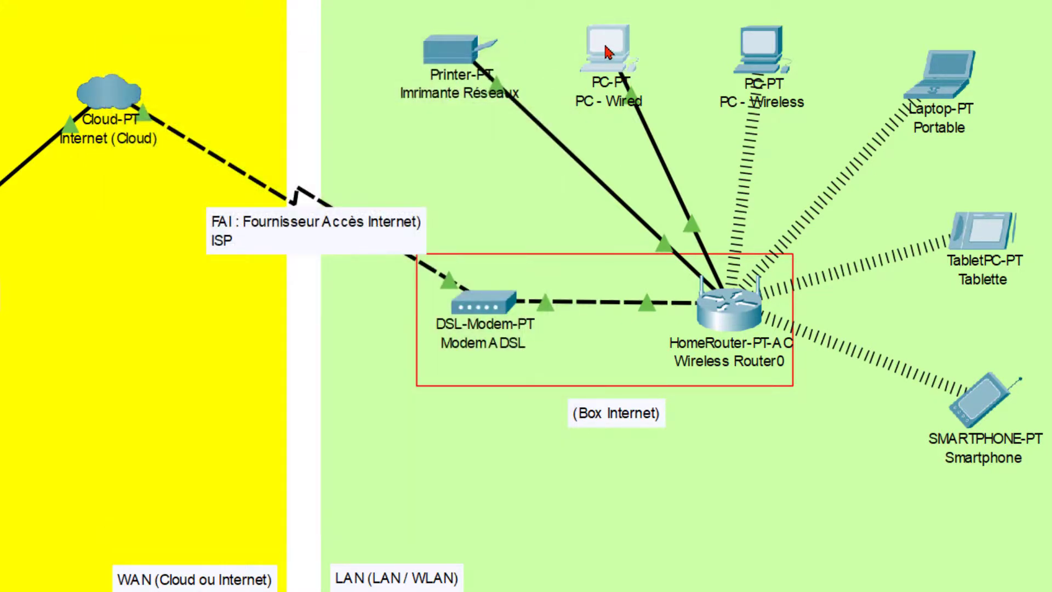
pyautogui.click(607, 49)
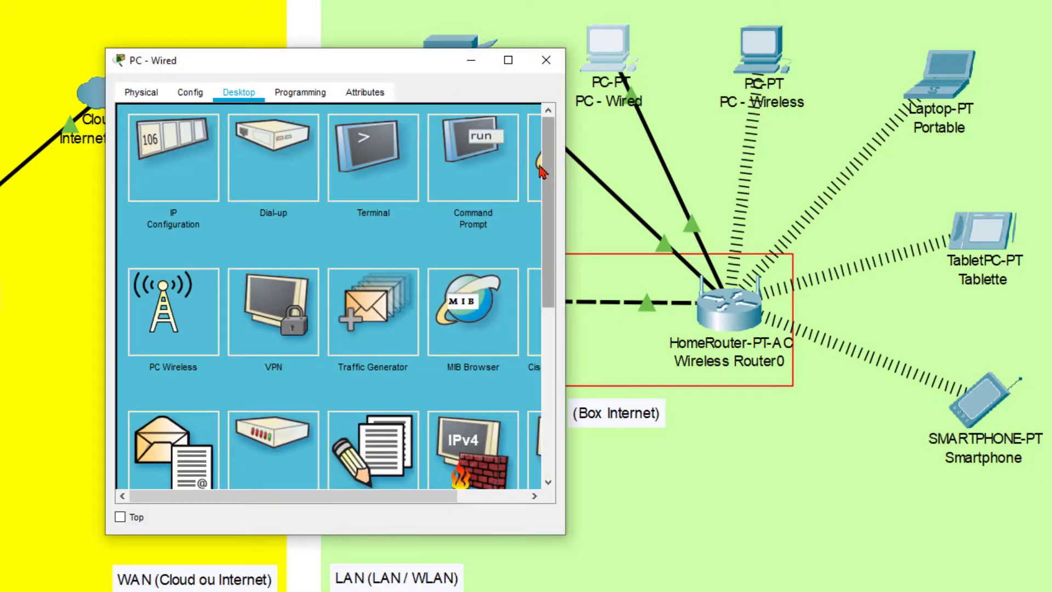
pyautogui.moveTo(565, 163); pyautogui.dragTo(632, 180)
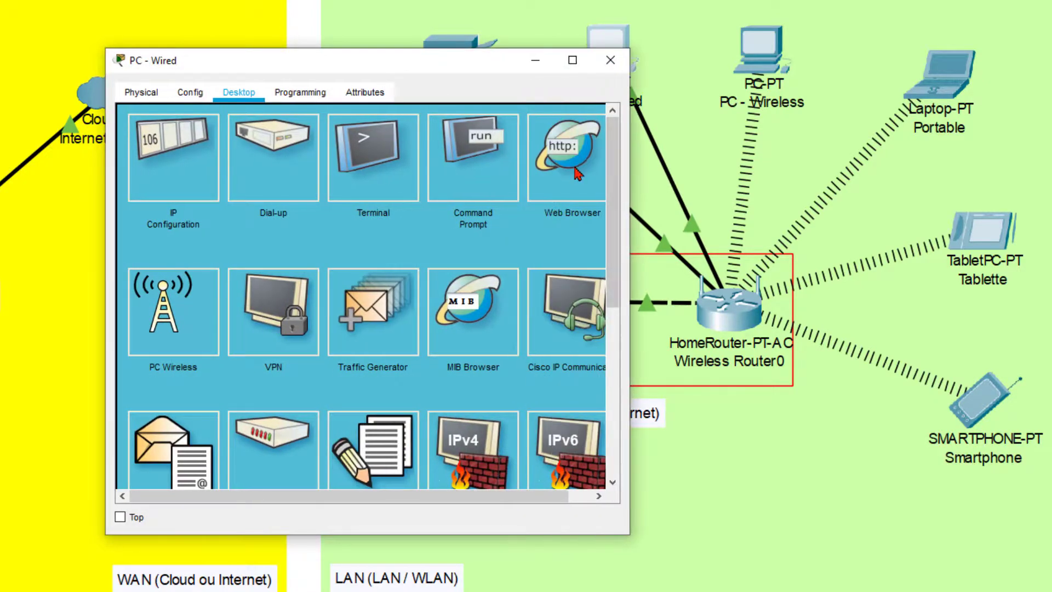
pyautogui.click(576, 173)
pyautogui.click(249, 138)
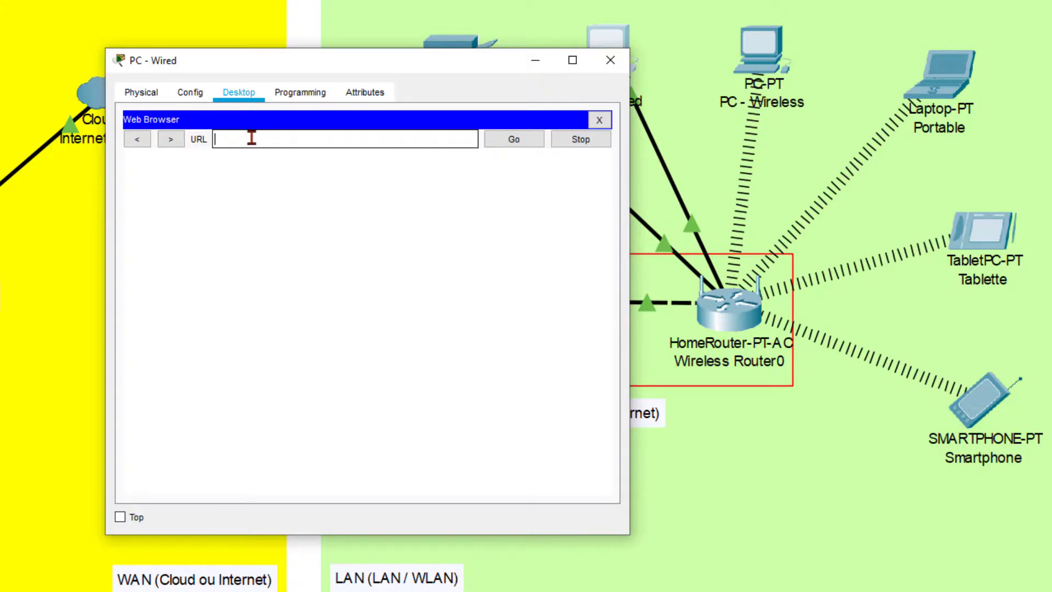
pyautogui.write('www.bacpro.com')
pyautogui.press('Return')
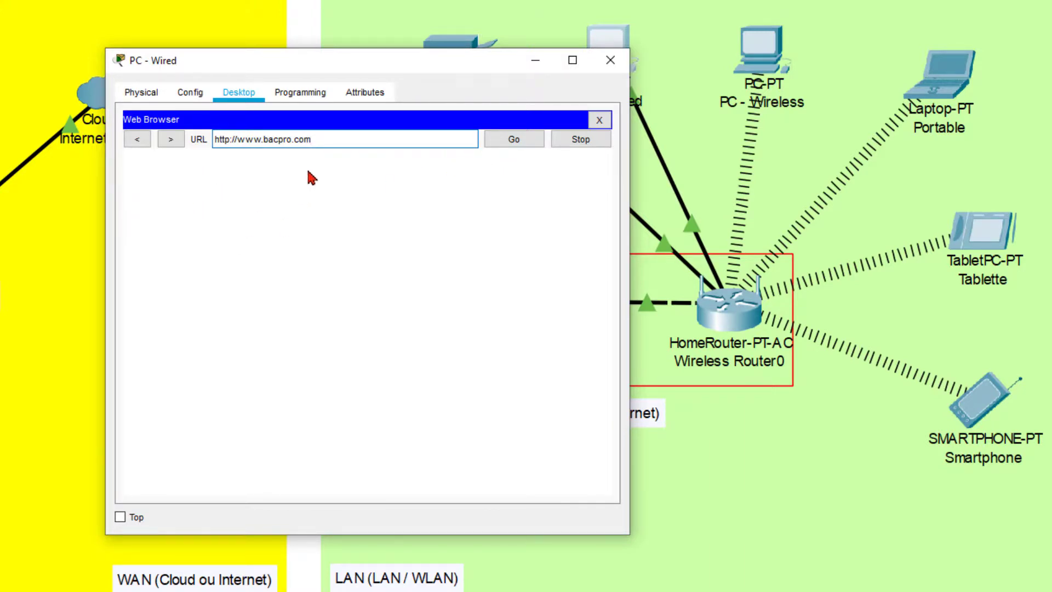
pyautogui.click(509, 139)
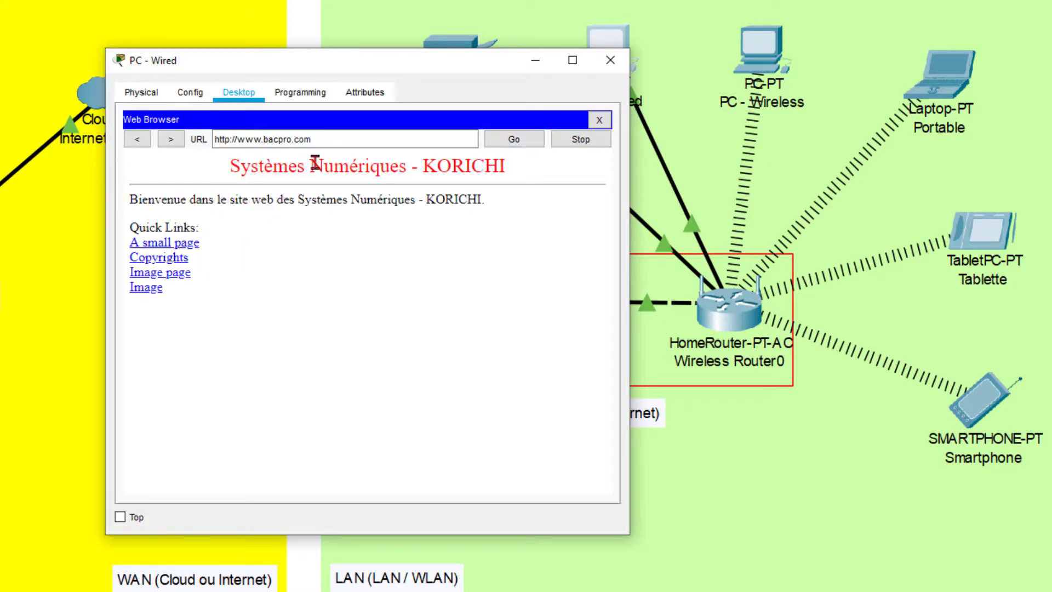
pyautogui.click(610, 60)
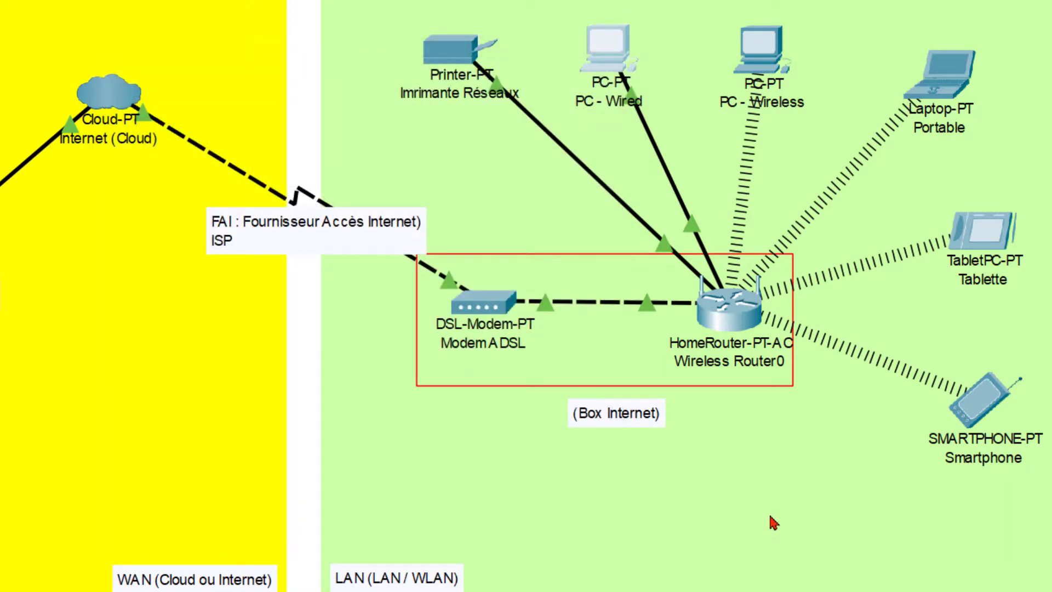